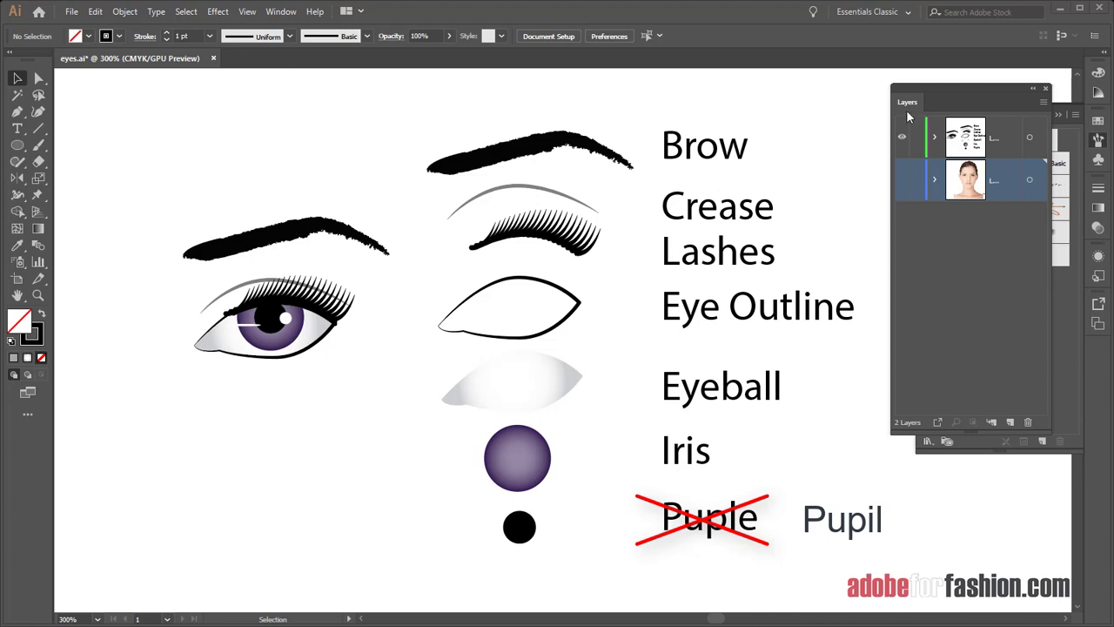
Hide the eye-diagram layer and show the face photo layer in full Preview.
click(902, 139)
key(ctrl+y)
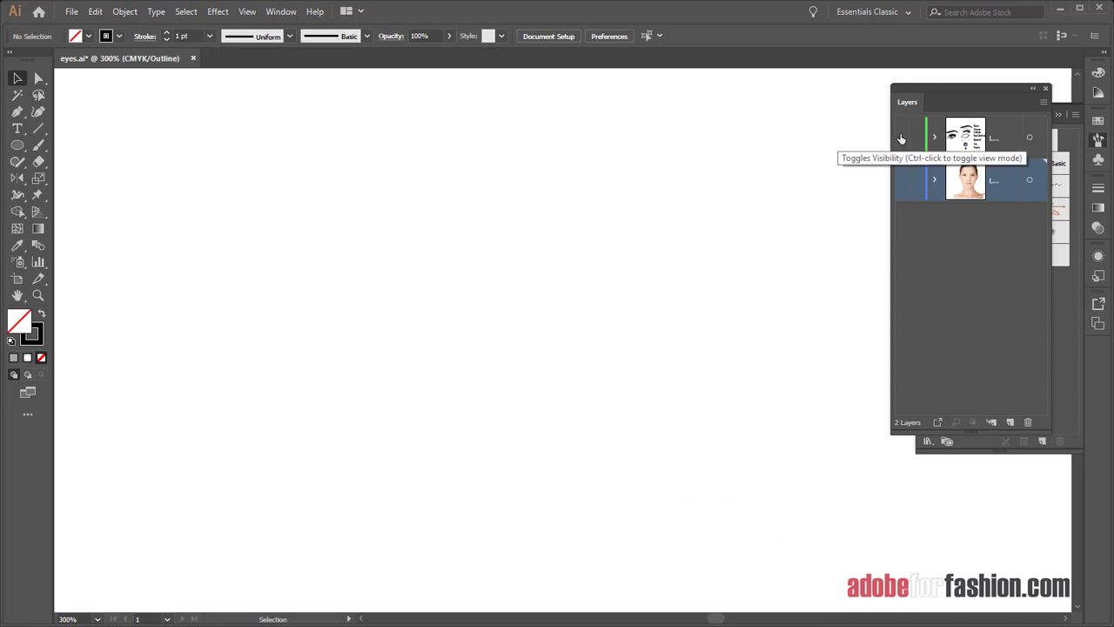
click(916, 182)
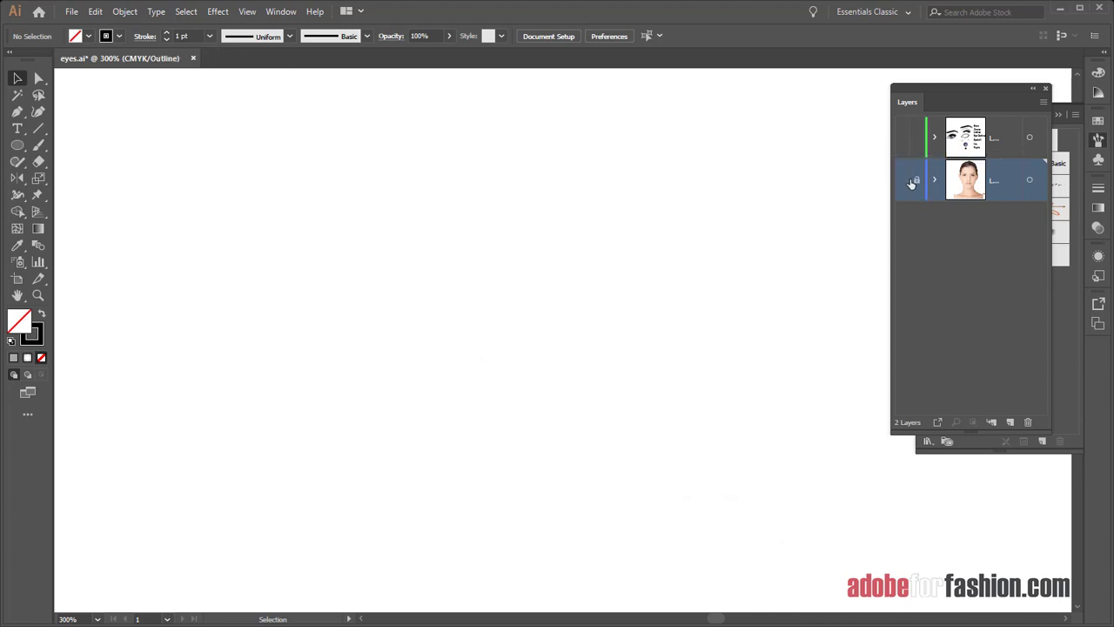
key(ctrl+y)
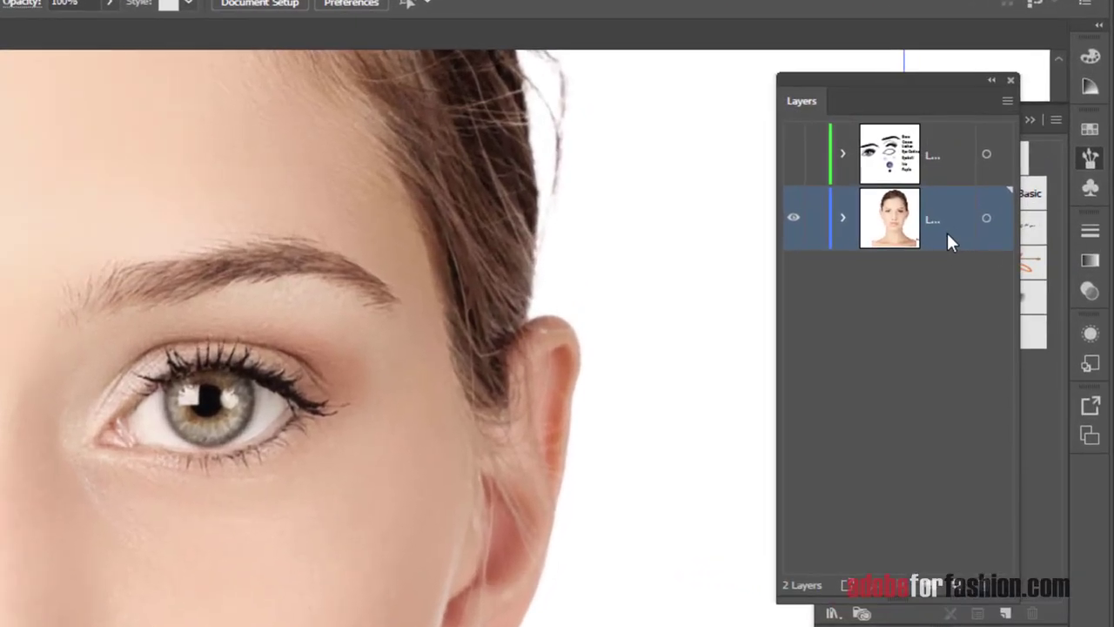
Make the face photo layer a template with images dimmed to 50%.
double_click(948, 234)
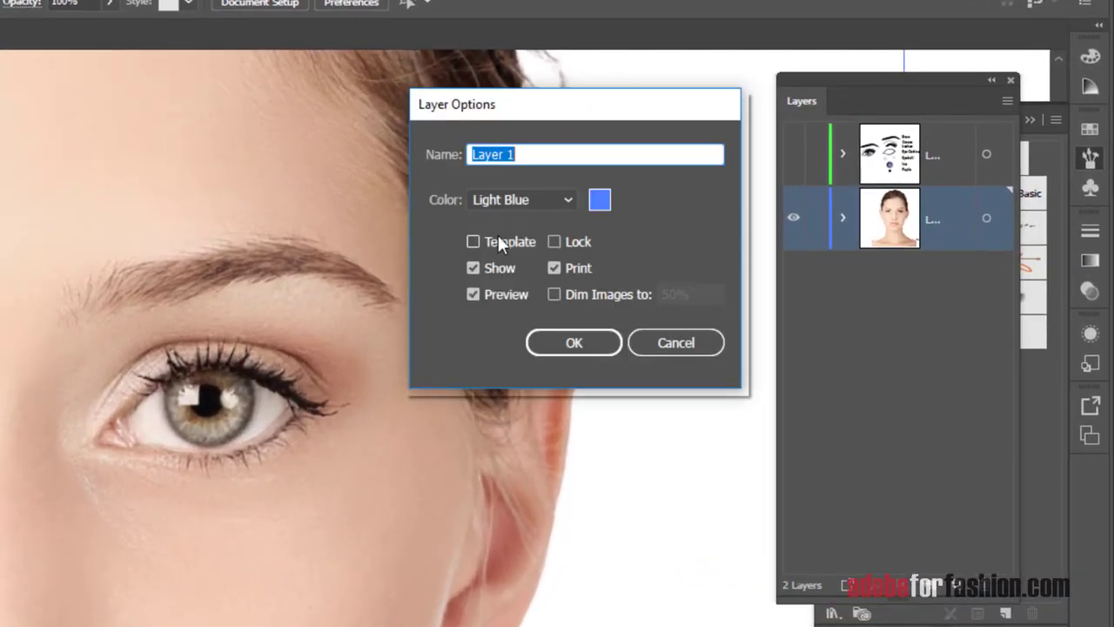
click(473, 242)
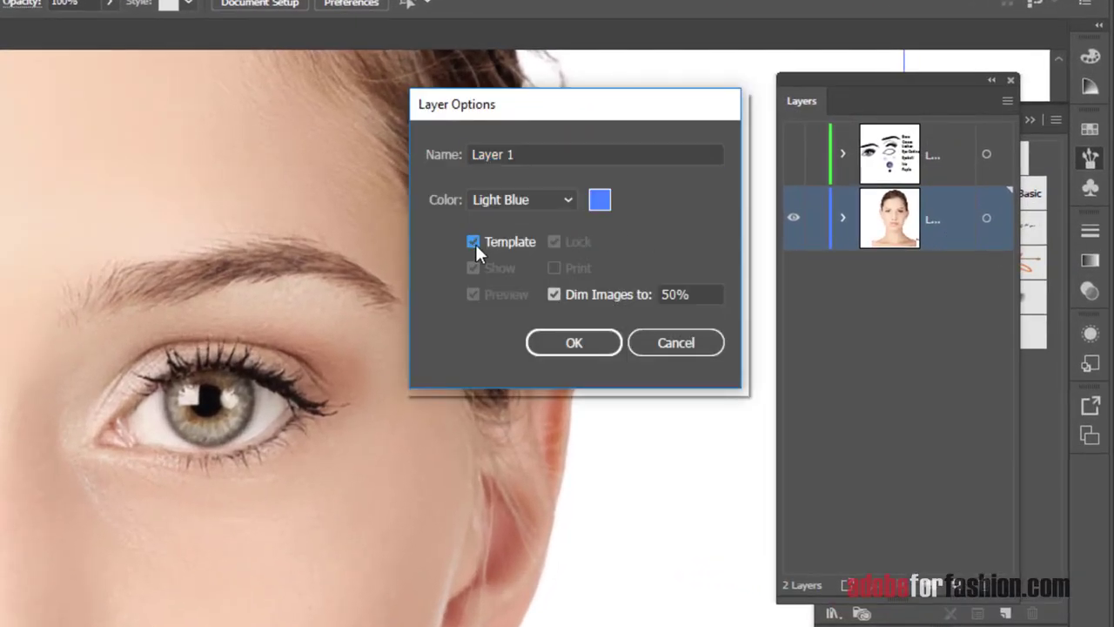
click(604, 346)
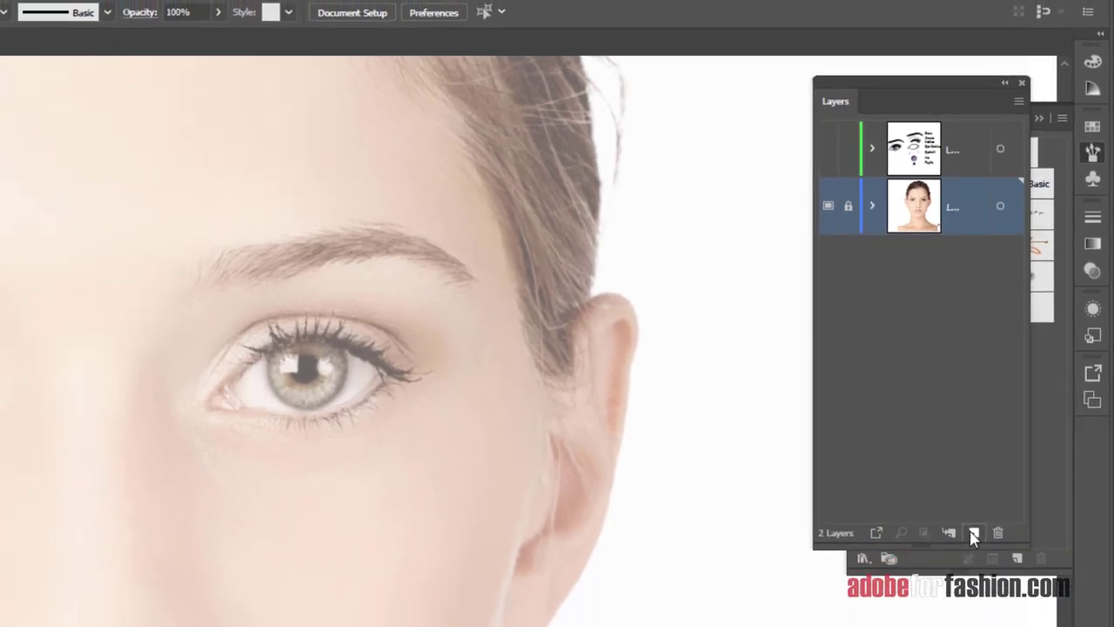
Add a new tracing layer and switch to the Pen tool for the eyebrow.
click(1005, 613)
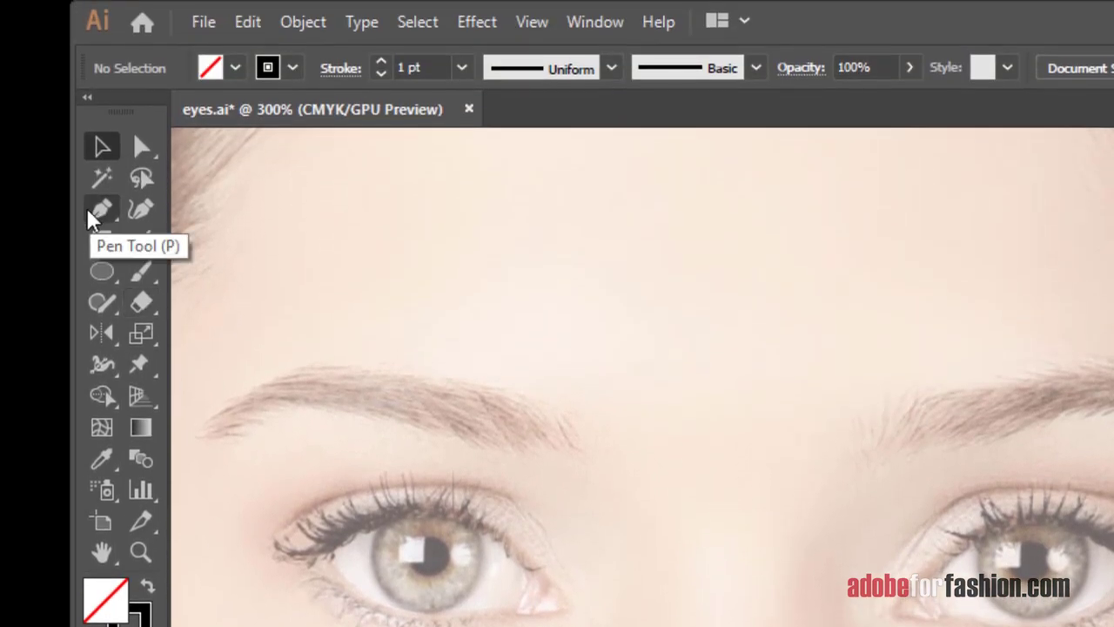
click(91, 213)
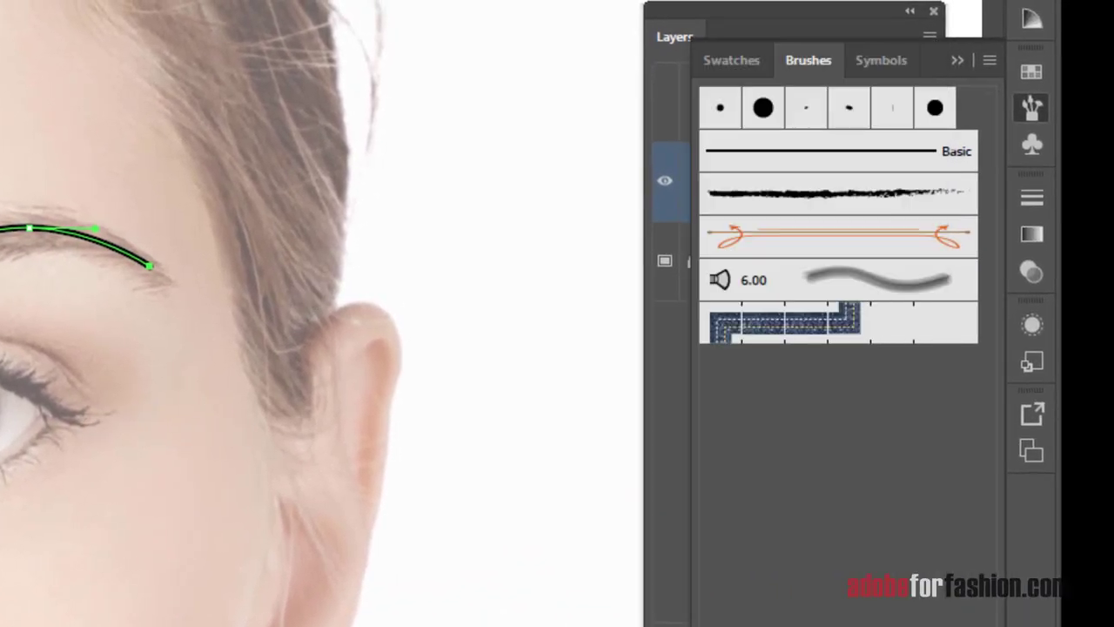
Apply the Charcoal - Smooth brush from the Artistic_ChalkCharcoalPencil library to the eyebrow.
drag(787, 623, 786, 442)
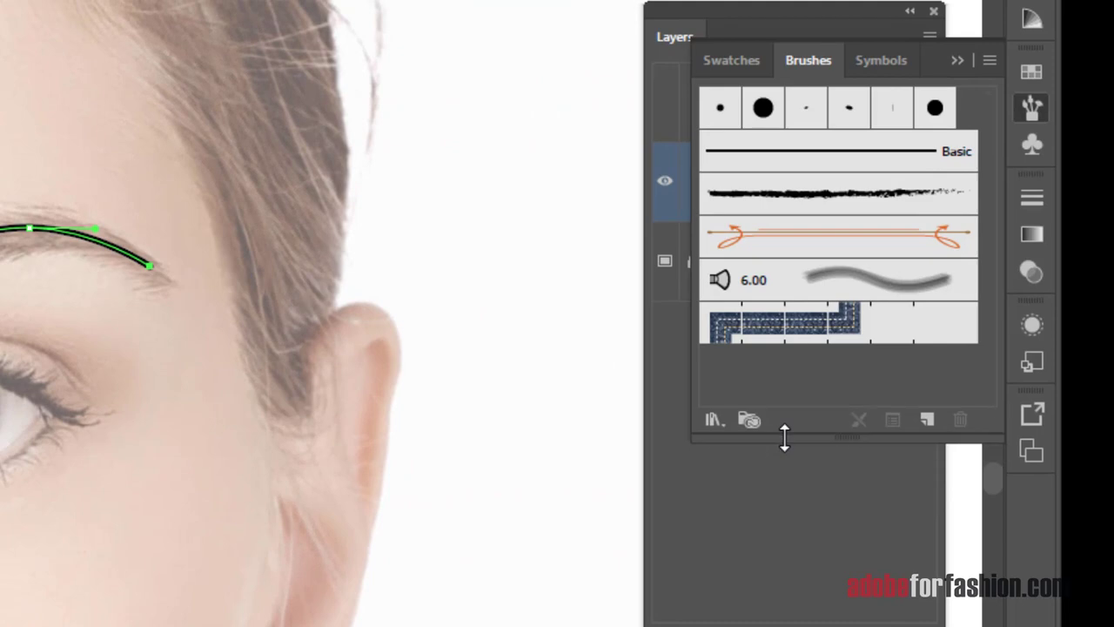
click(711, 421)
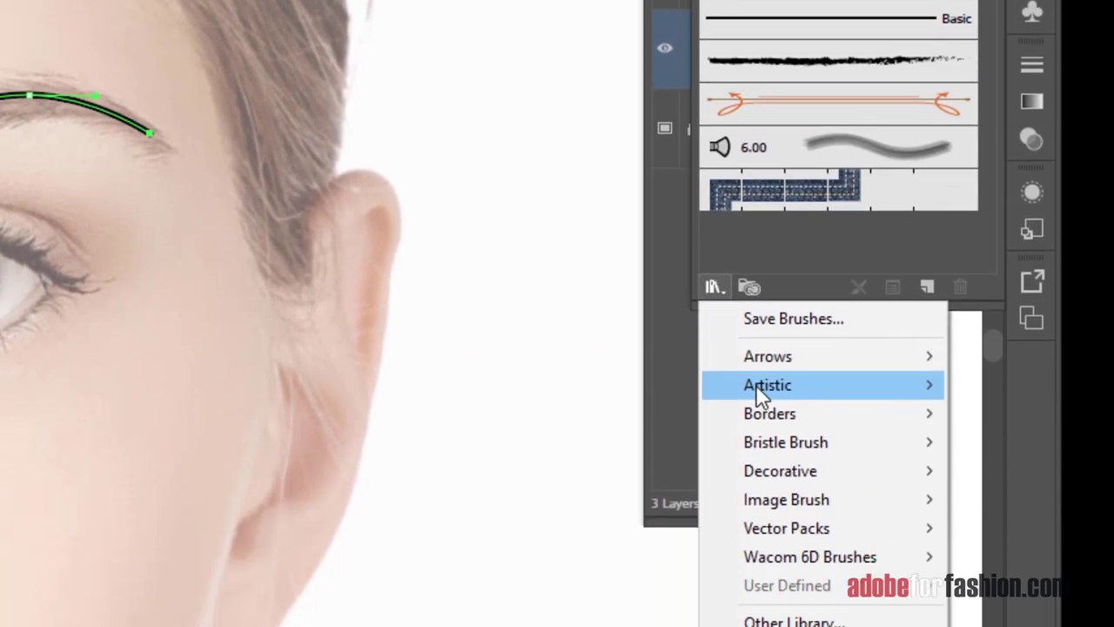
mouse_move(763, 519)
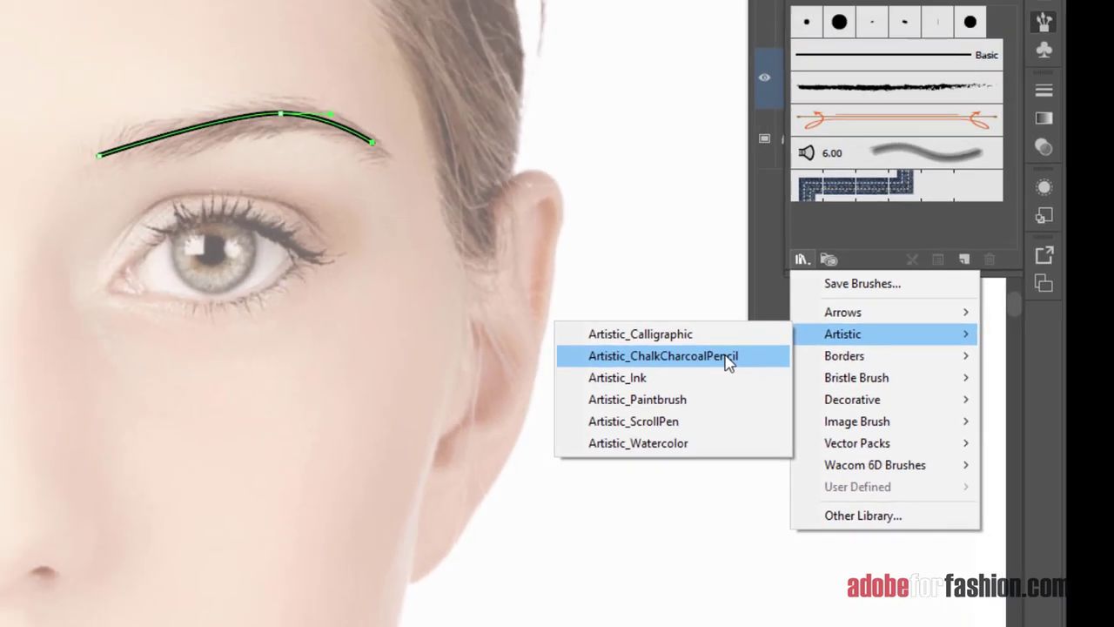
click(615, 241)
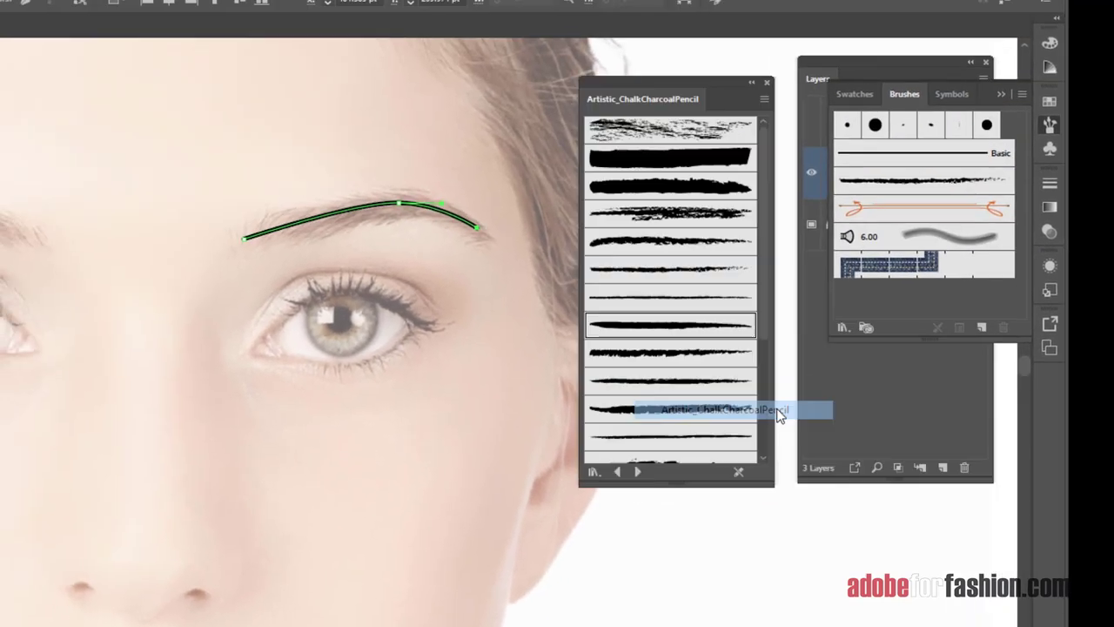
click(672, 272)
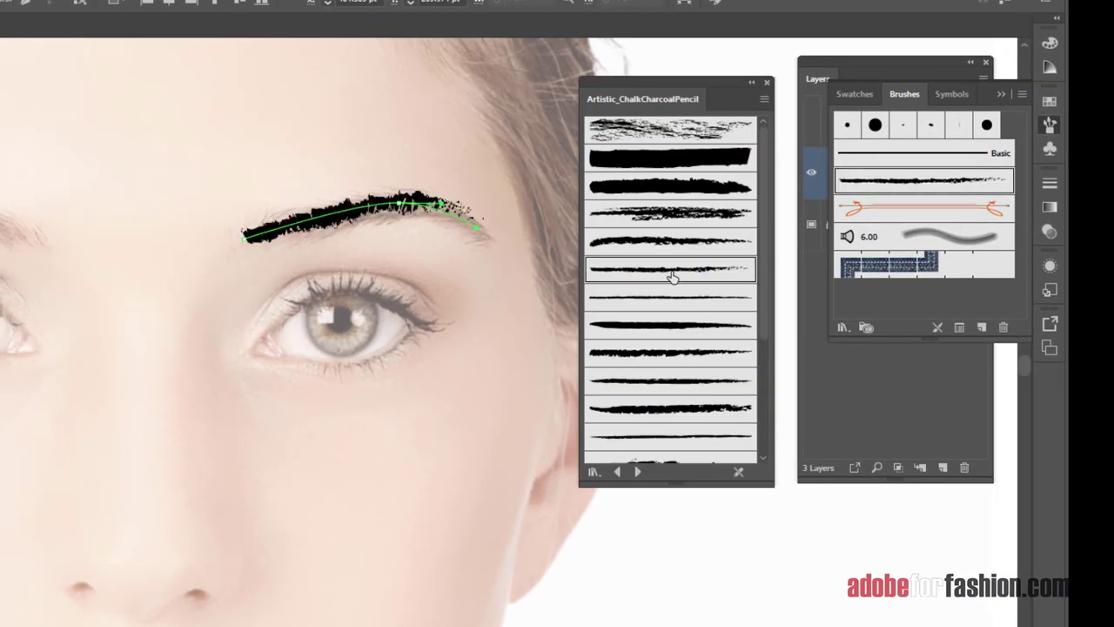
click(676, 332)
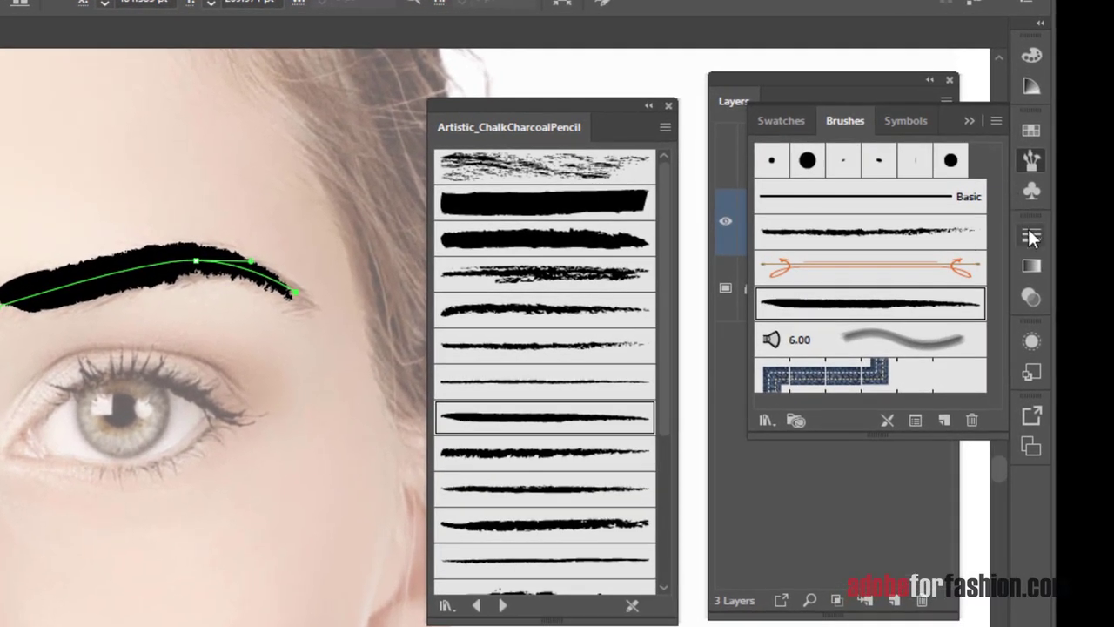
Set the eyebrow stroke weight to 0.75 pt.
click(1030, 234)
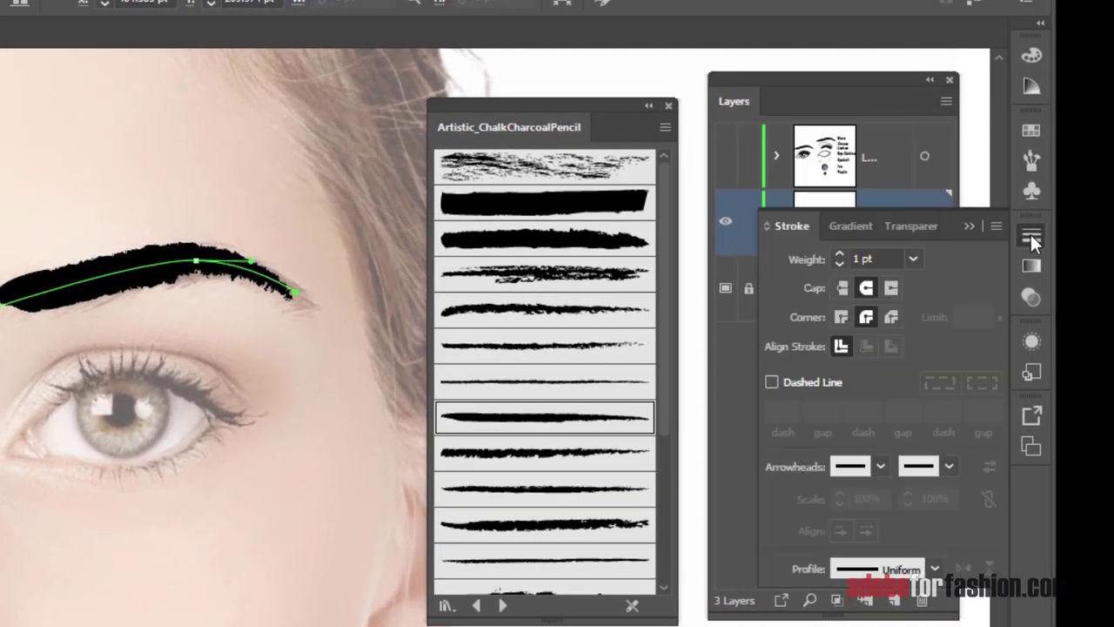
click(912, 258)
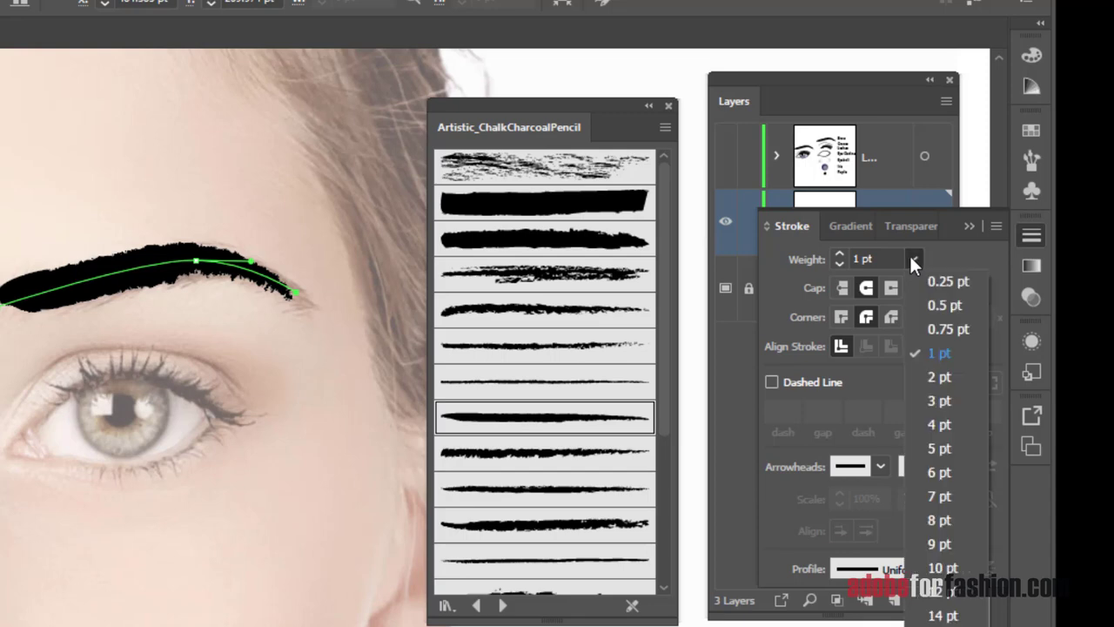
click(934, 304)
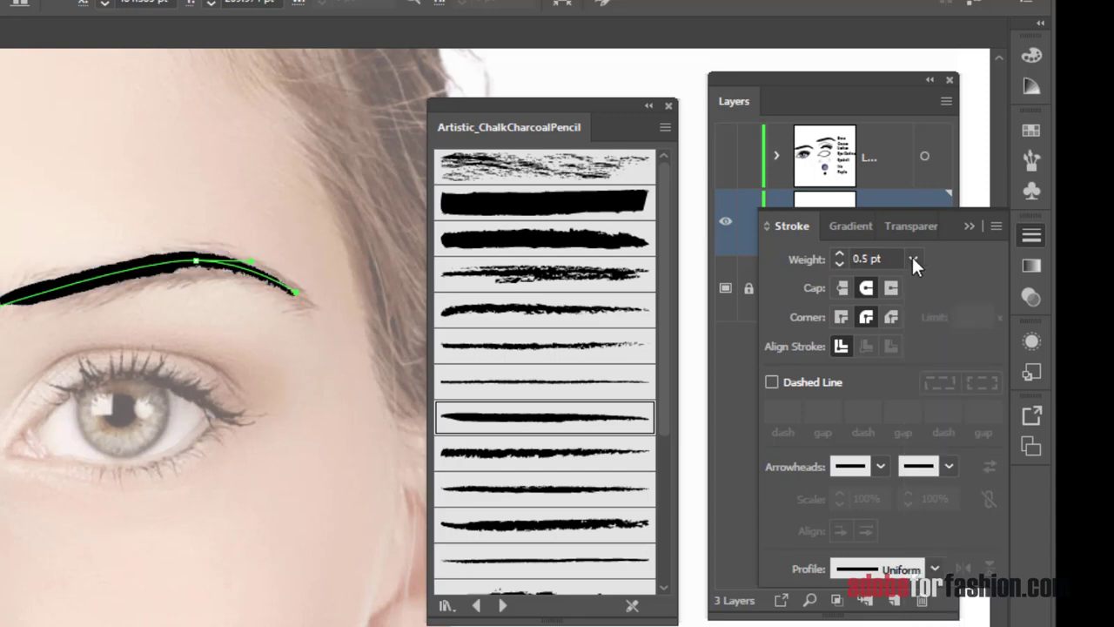
click(911, 259)
click(943, 324)
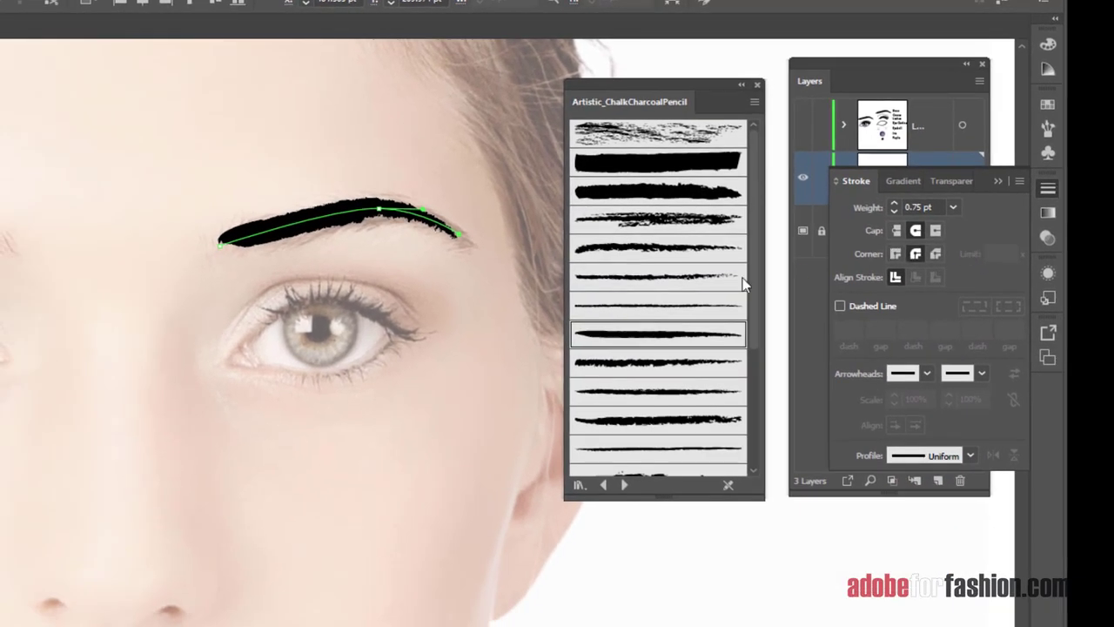
Trace a closed almond-shaped outline around the eye with the Pen tool.
drag(249, 360, 240, 370)
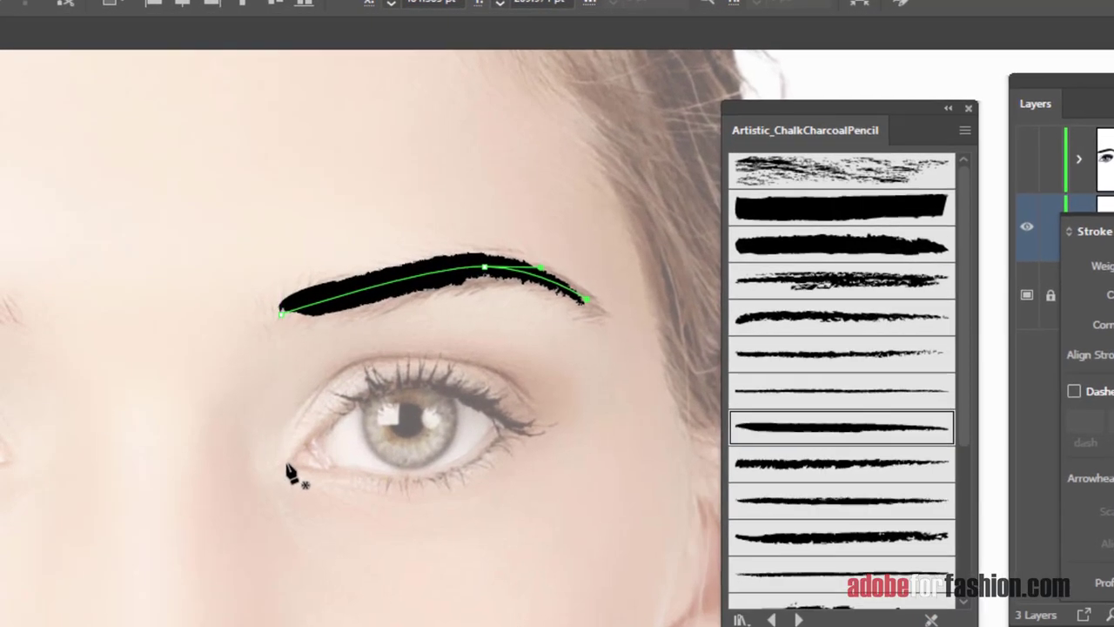
click(287, 459)
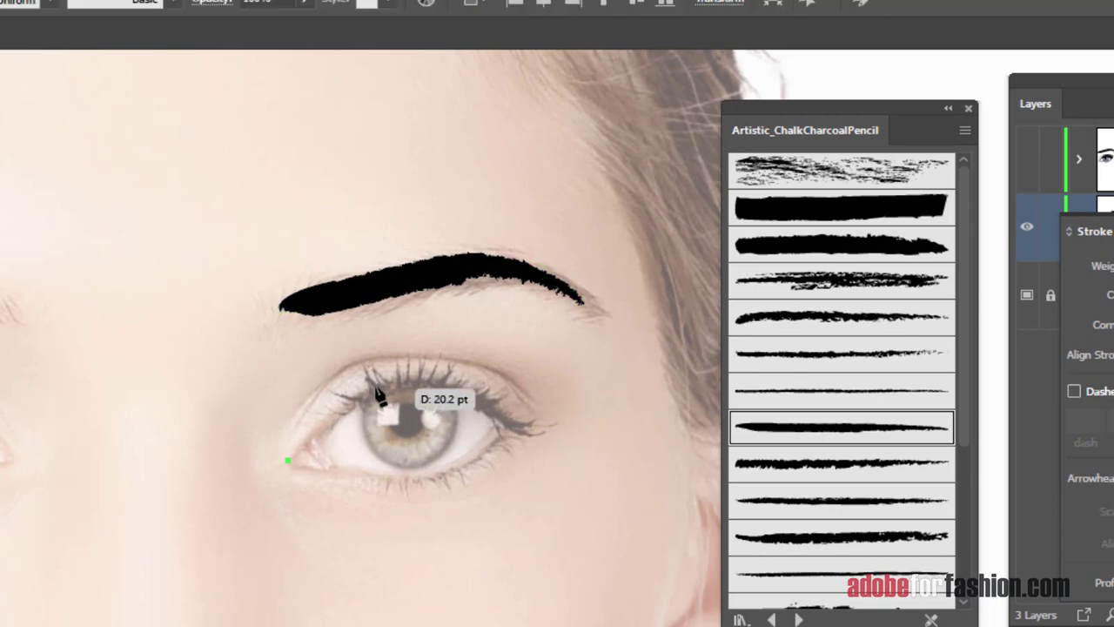
drag(413, 381, 473, 382)
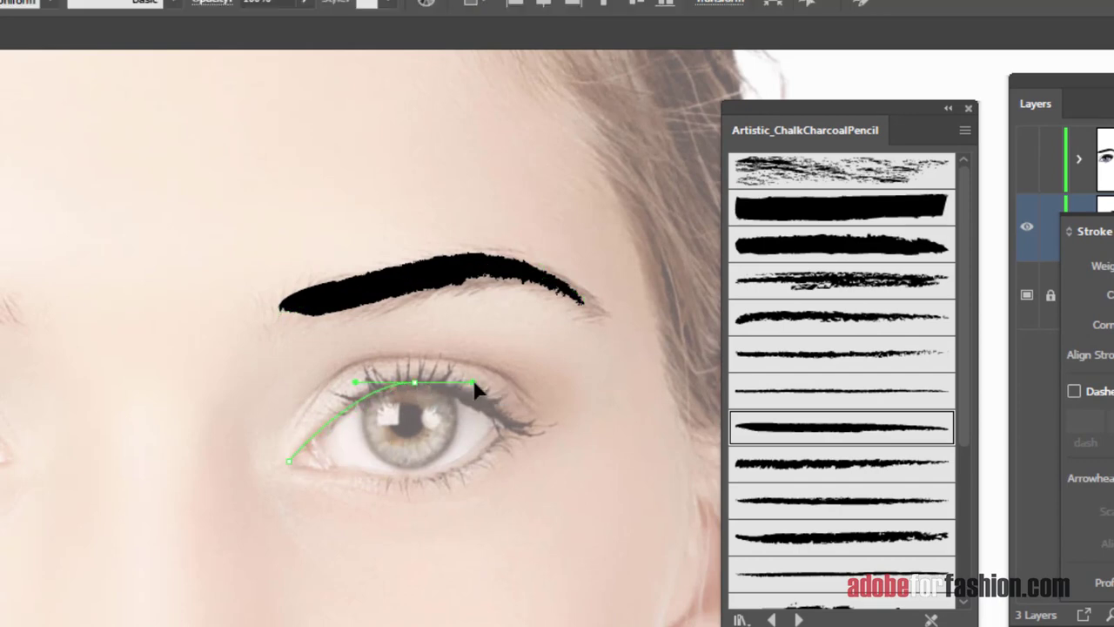
click(504, 421)
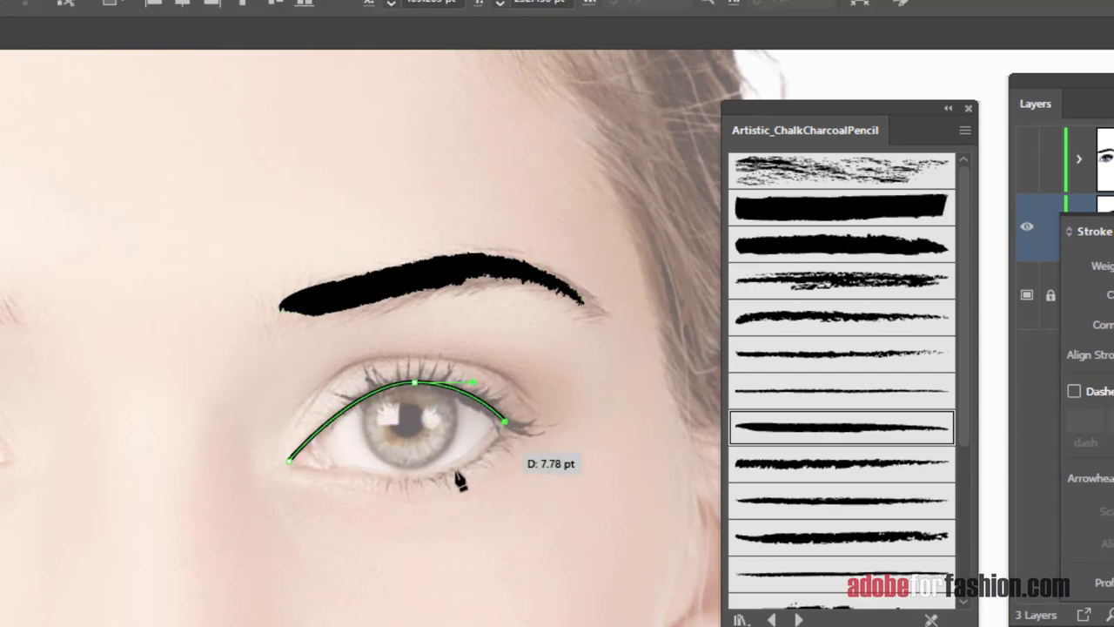
drag(423, 478, 270, 447)
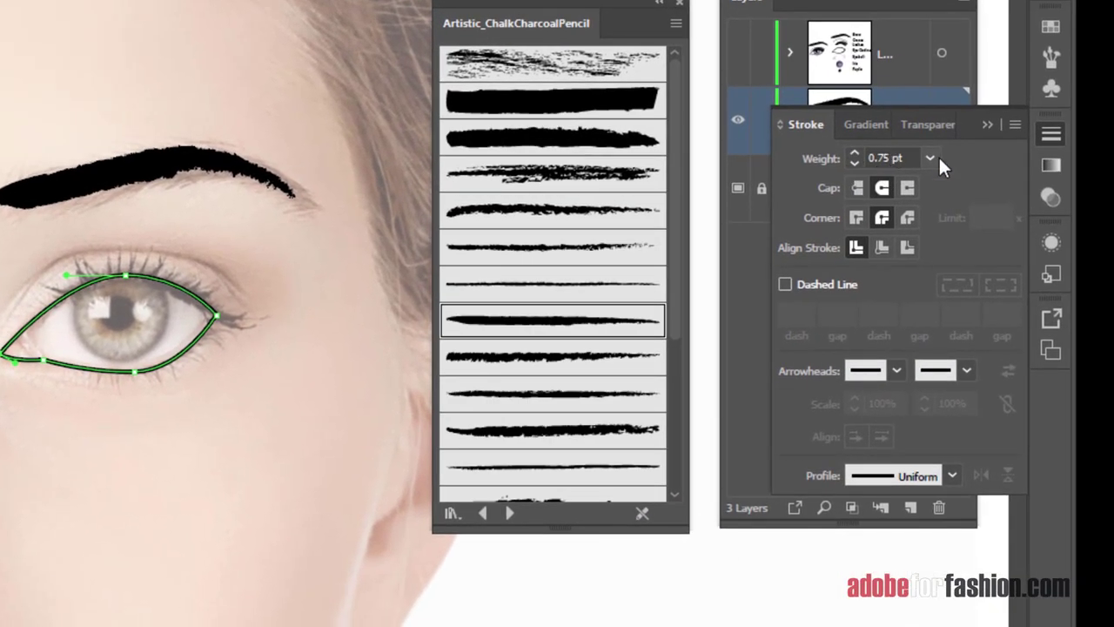
Give the eye outline a 1 pt stroke with tapered Width Profile 1.
click(929, 157)
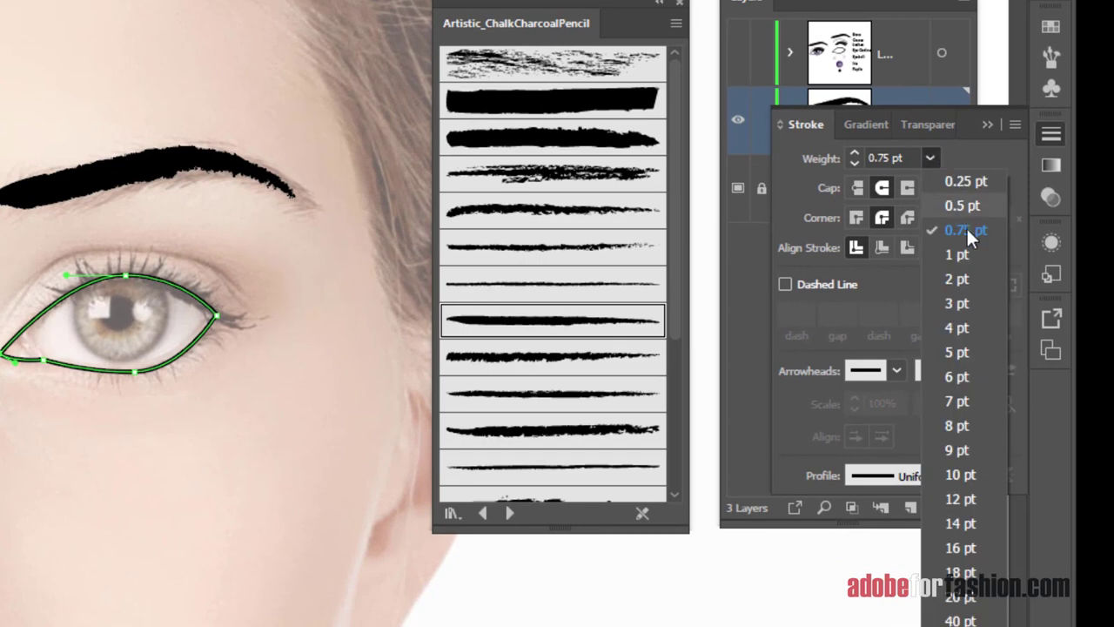
click(967, 252)
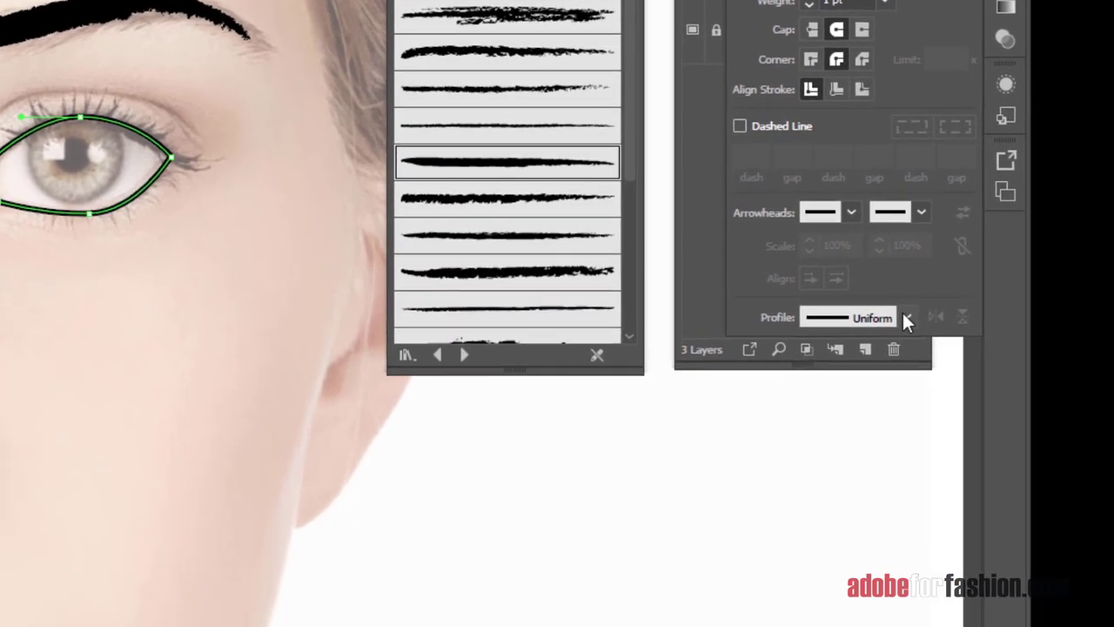
click(906, 316)
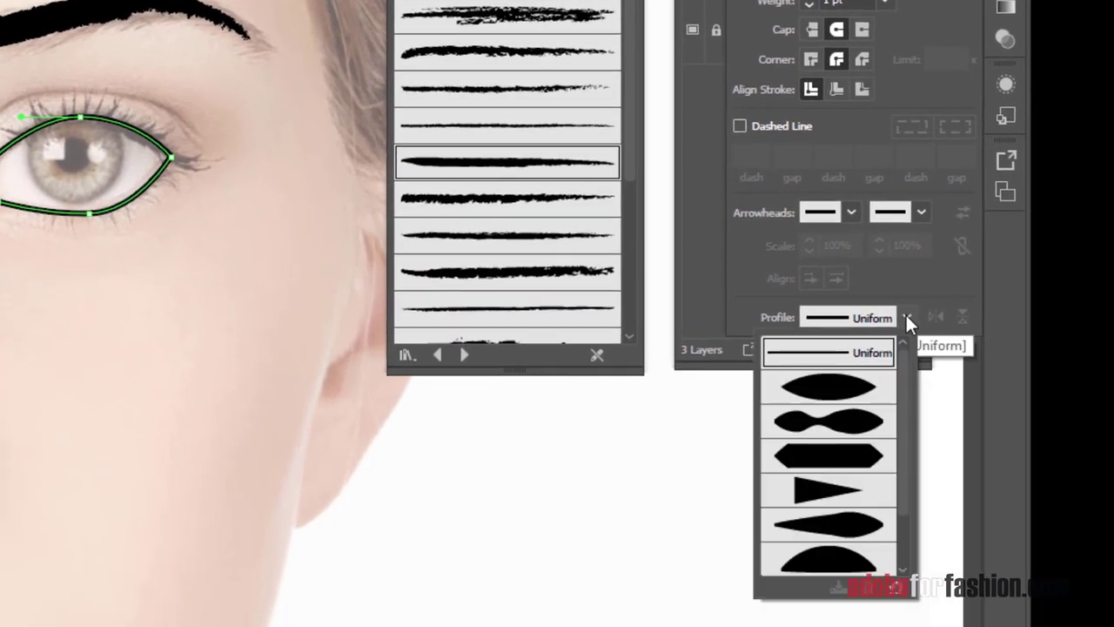
click(842, 390)
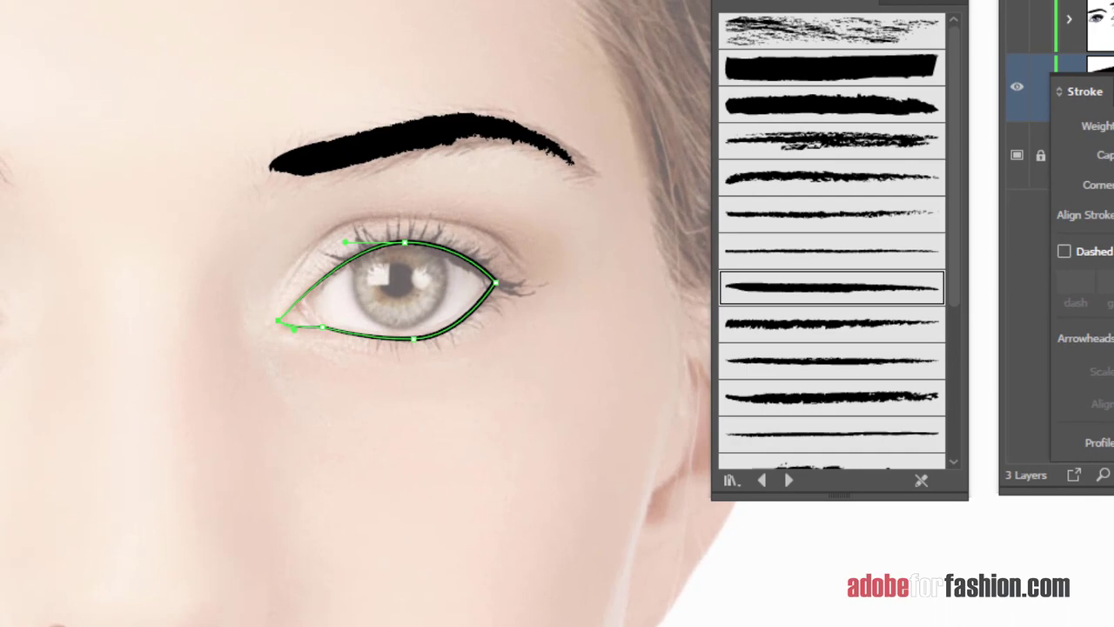
Close the brush library, zoom in, then select and copy the eye outline.
key(F5)
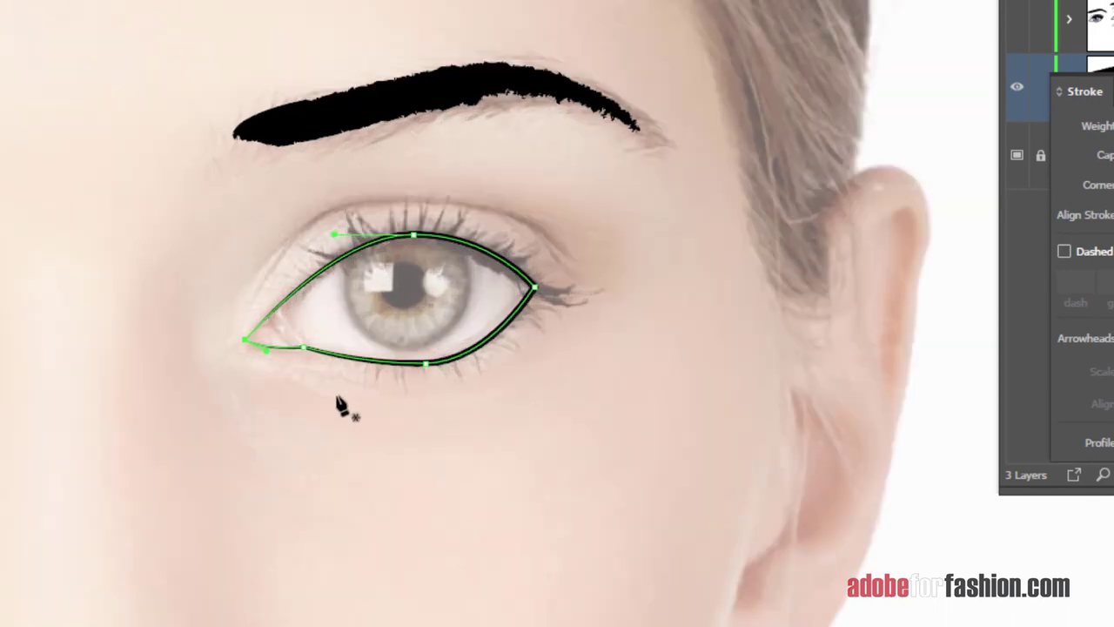
key(ctrl+plus)
key(v)
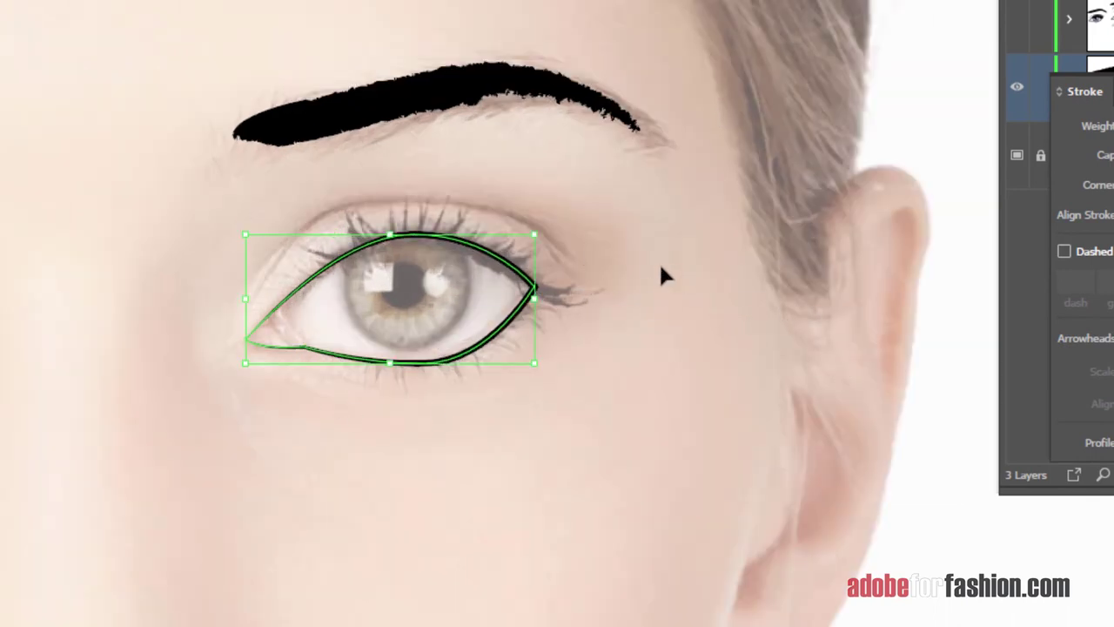
drag(190, 203, 621, 457)
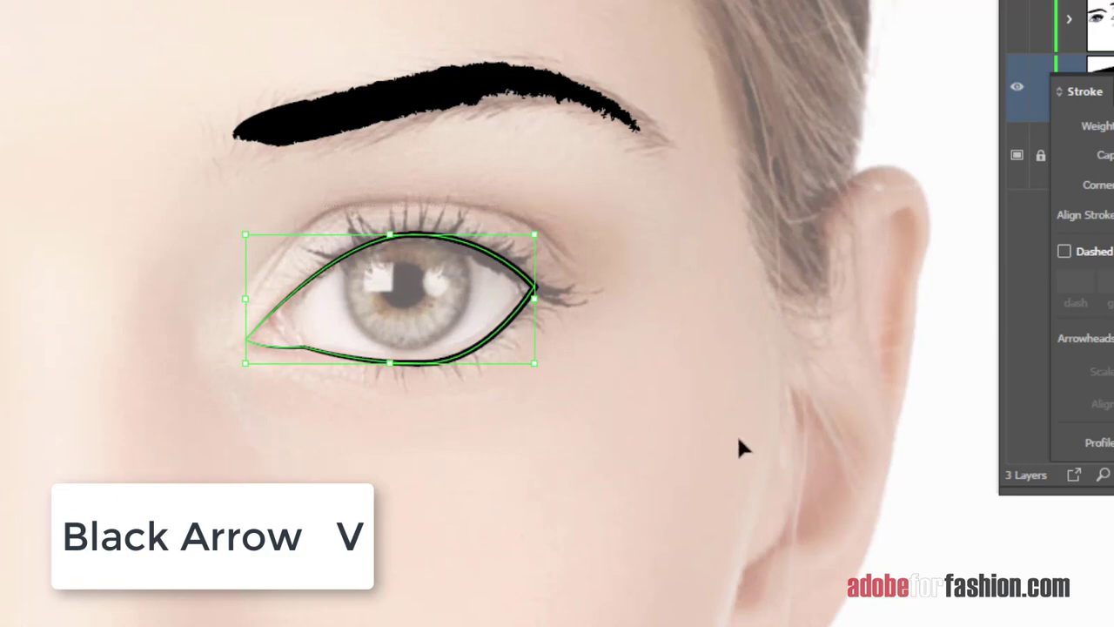
key(ctrl+c)
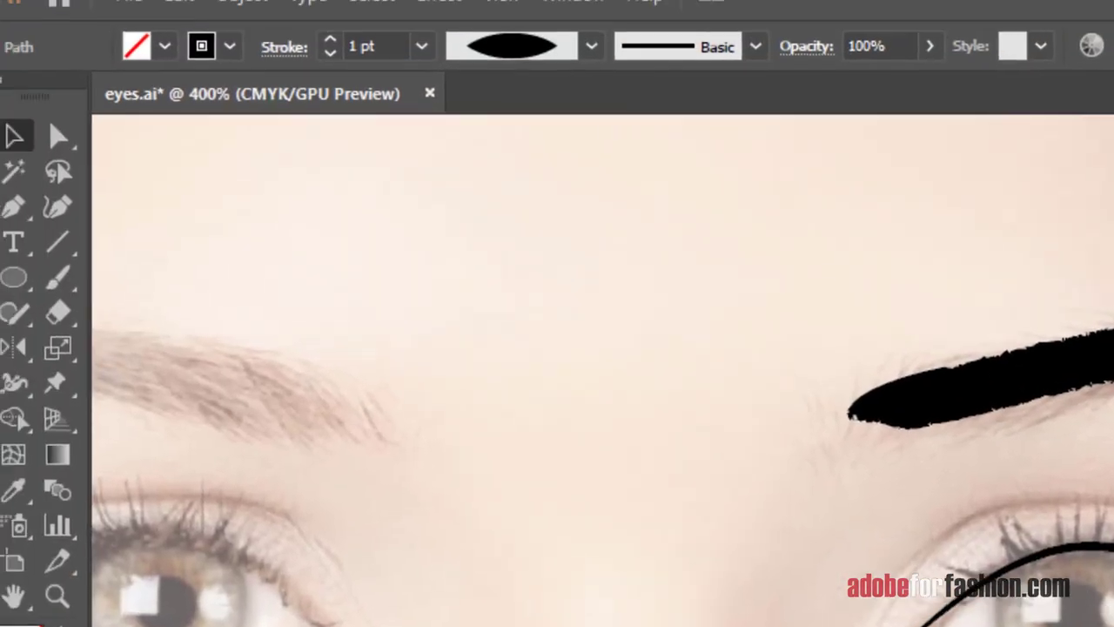
Deselect the outline, show the Gradient panel and open the workspace list.
key(ctrl+shift+a)
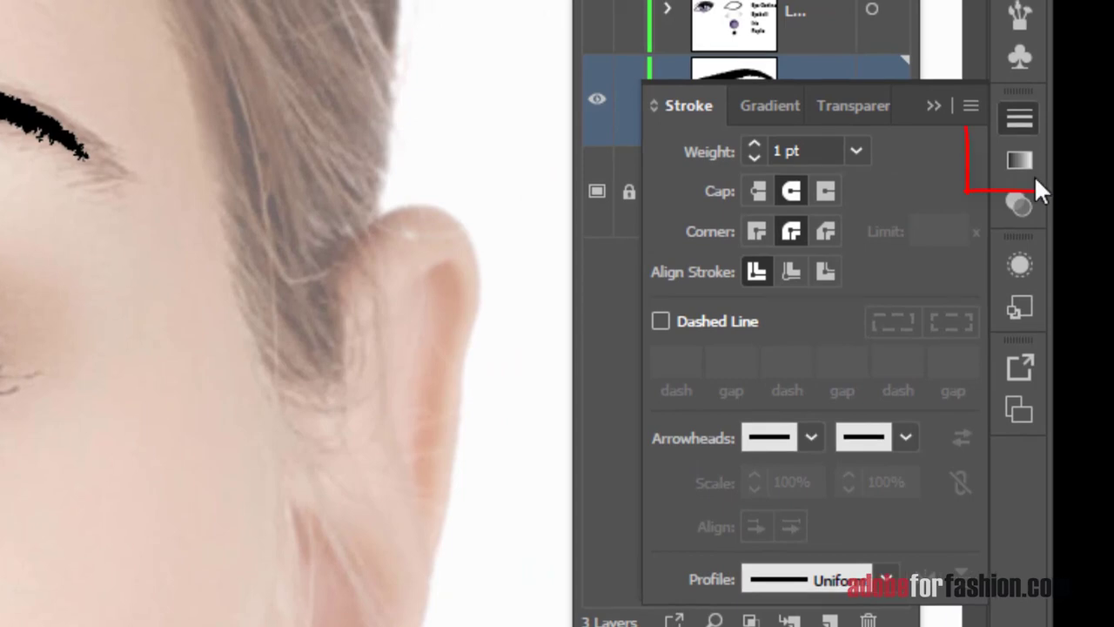
click(1024, 156)
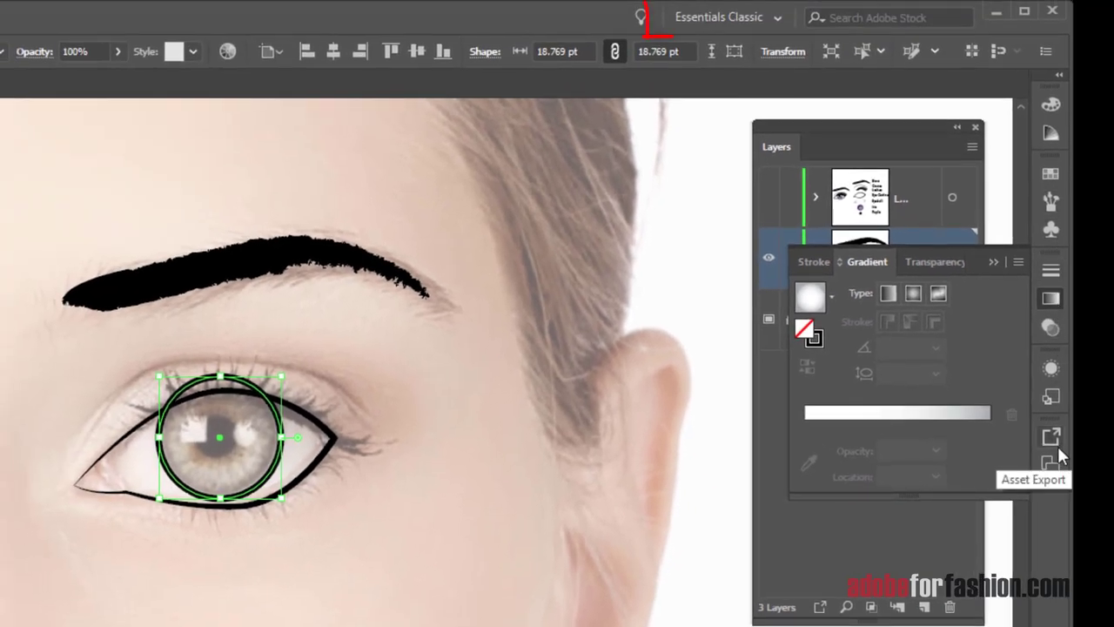
click(777, 18)
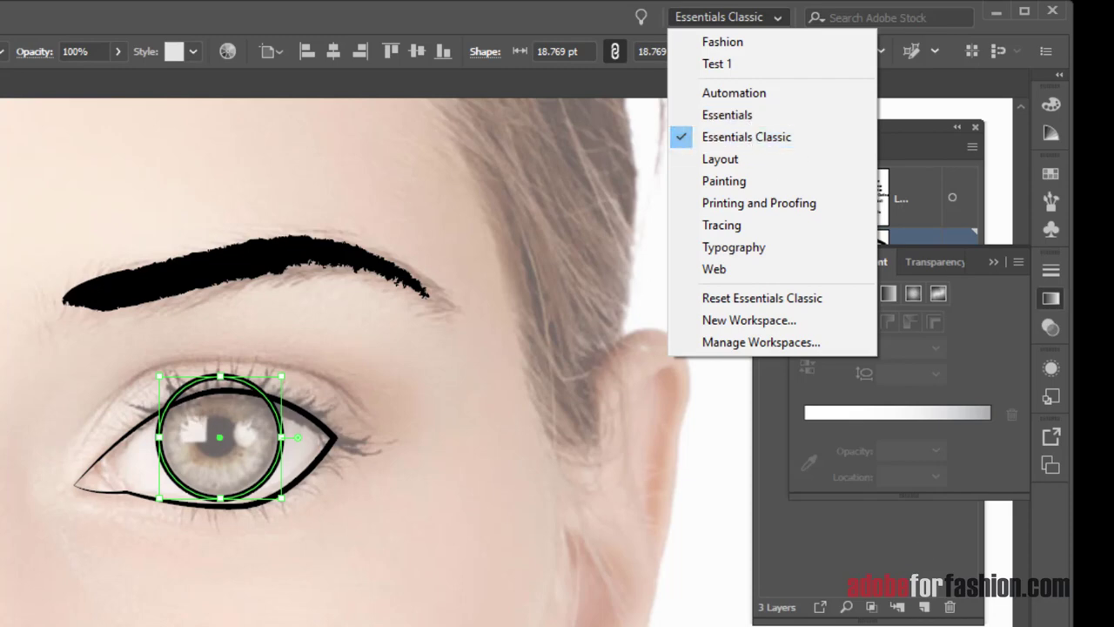
Give the iris circle a radial gradient with a yellow-green centre stop.
click(196, 490)
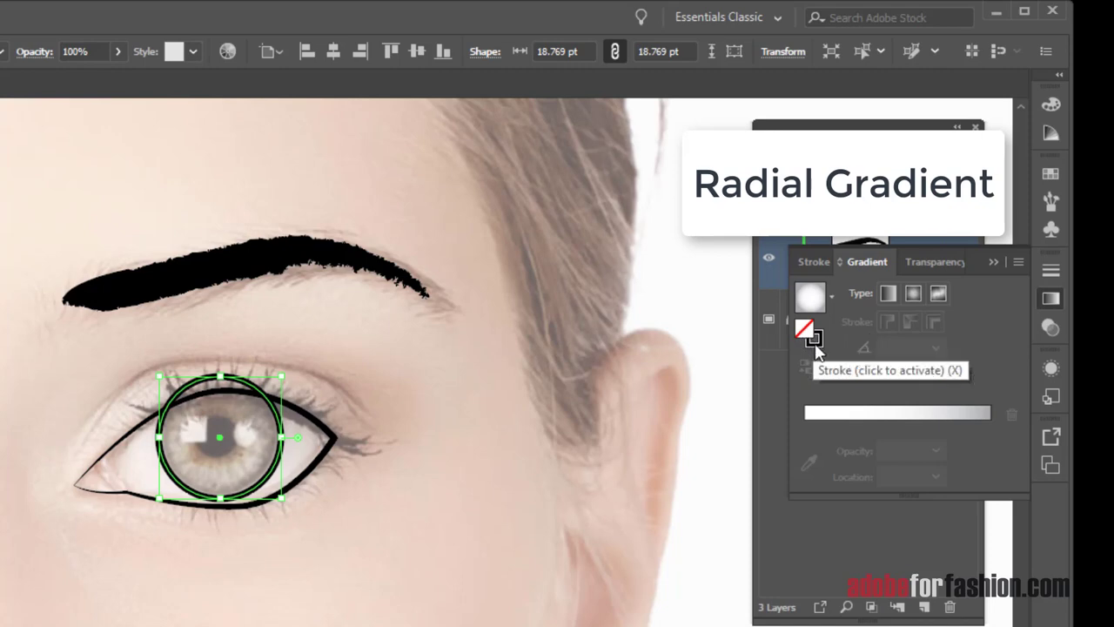
click(913, 294)
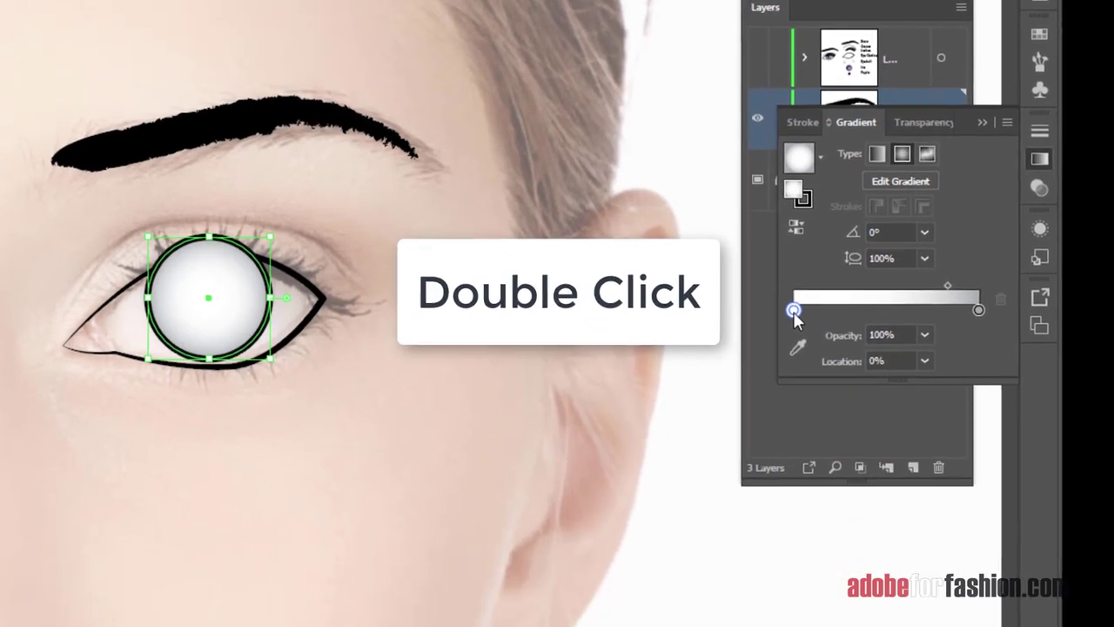
double_click(804, 450)
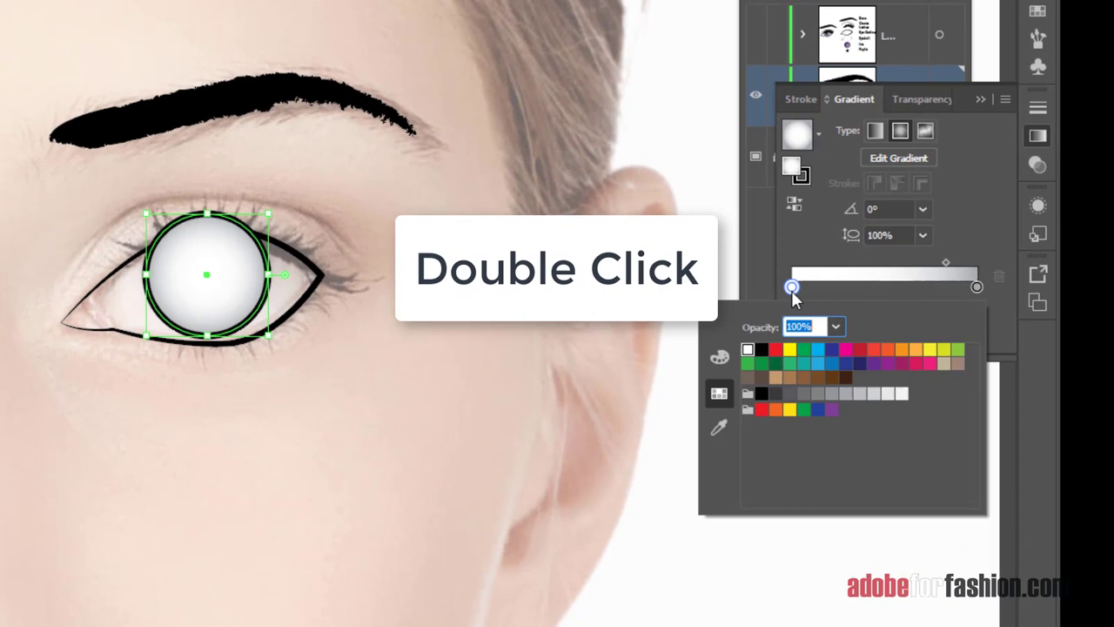
click(957, 350)
Make the outer stop a darker CMYK green and move the midpoint to 45.73%.
click(977, 287)
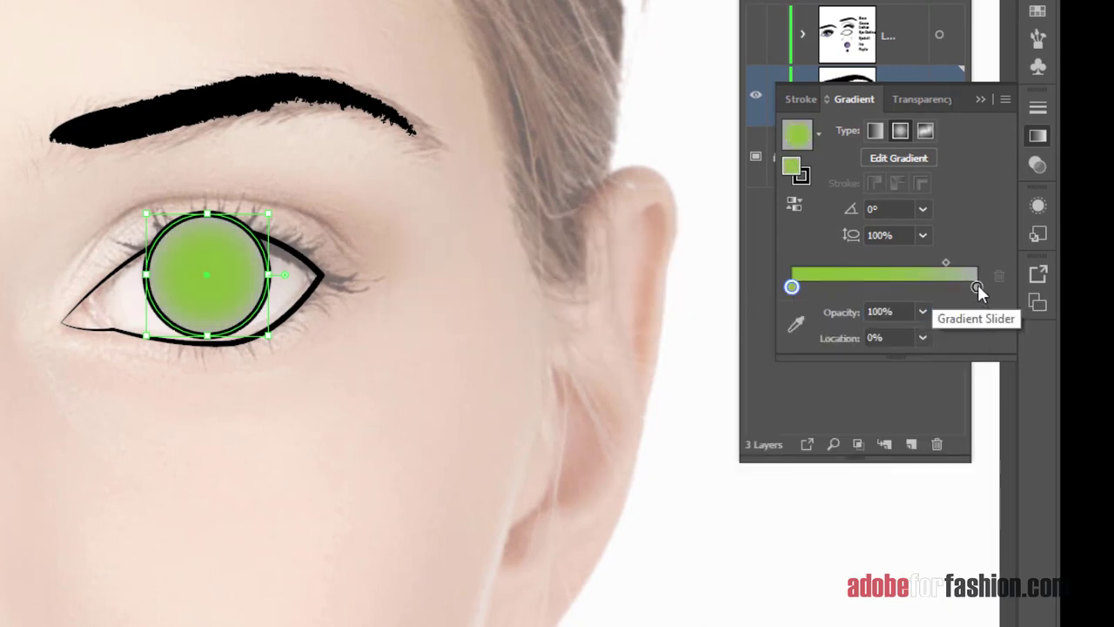
double_click(978, 288)
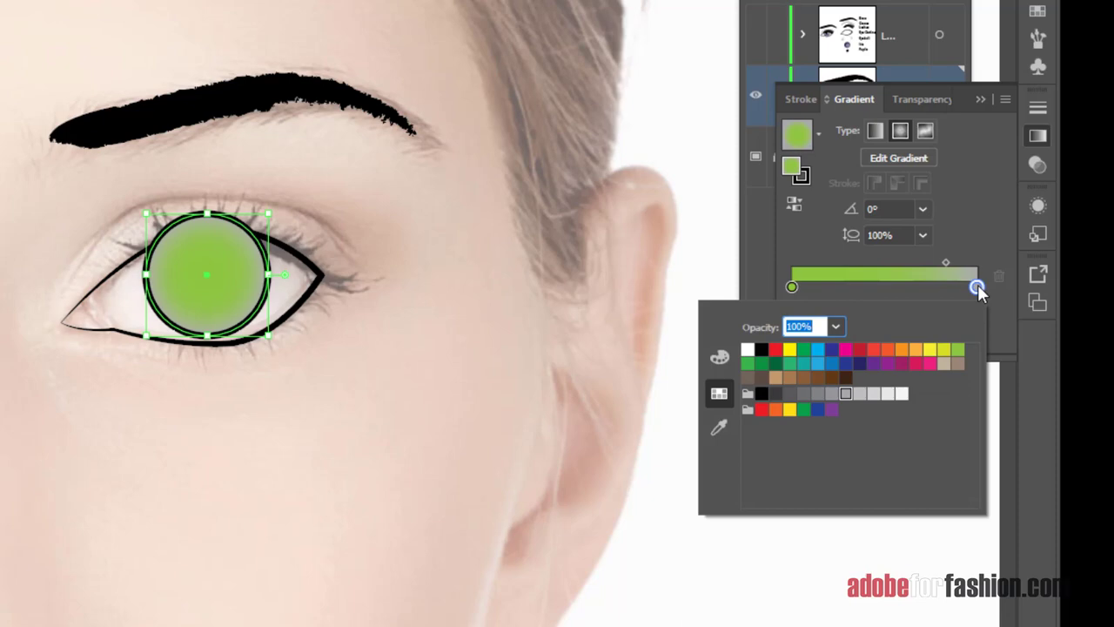
click(776, 364)
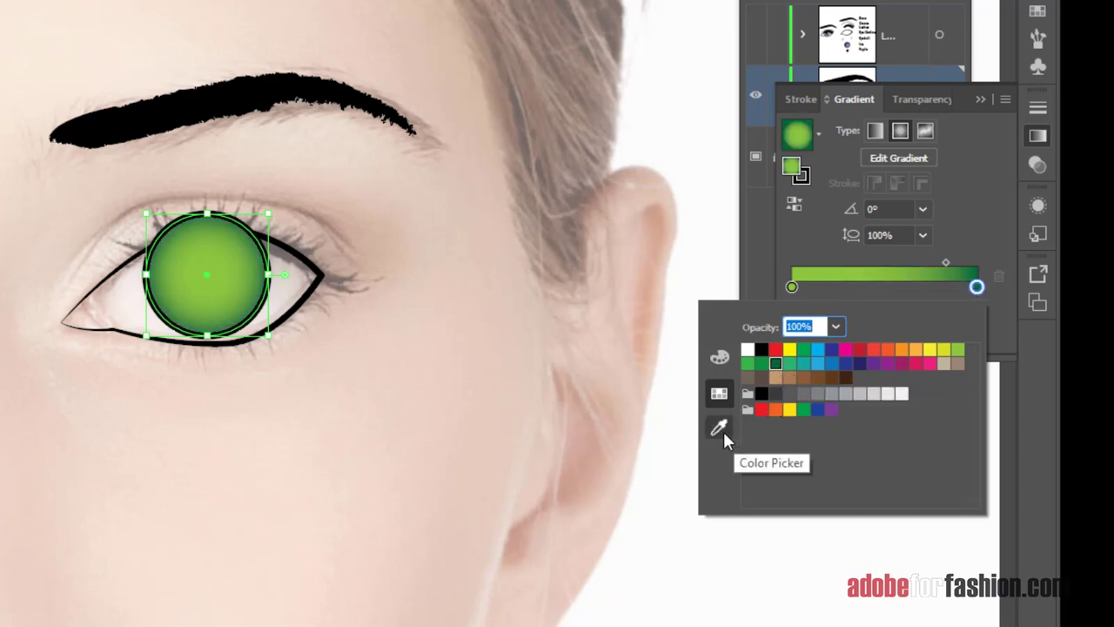
click(720, 358)
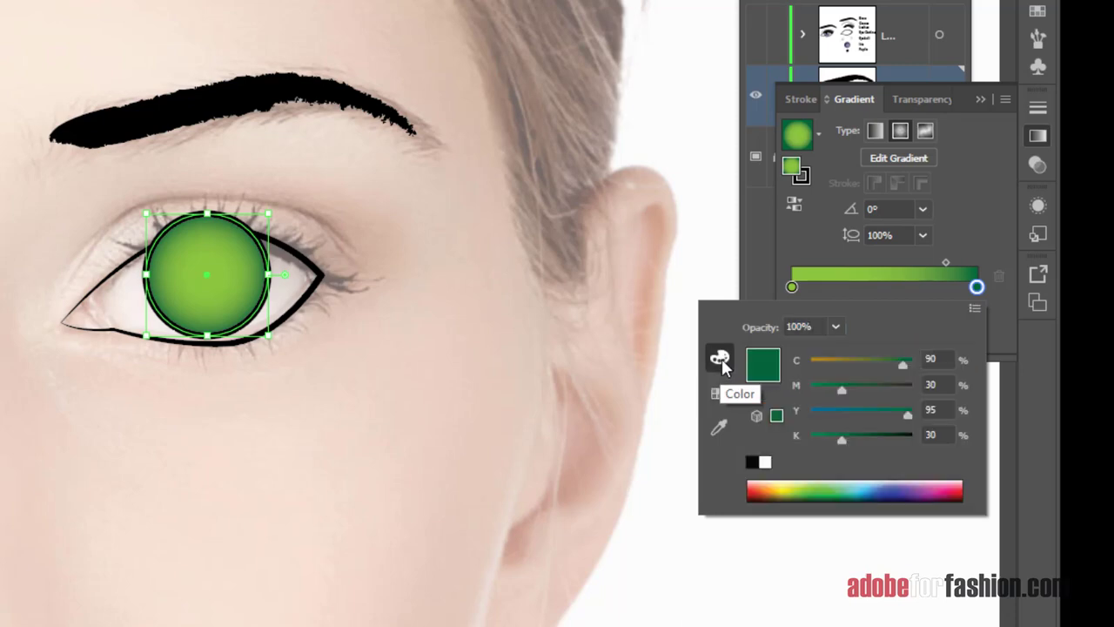
drag(841, 438, 864, 437)
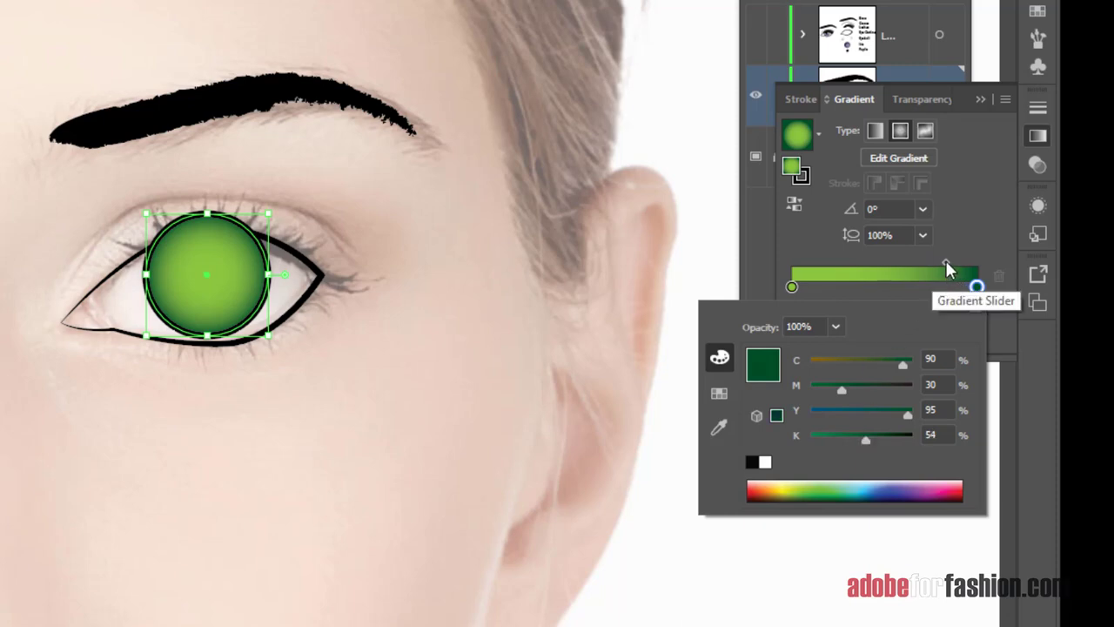
key(Return)
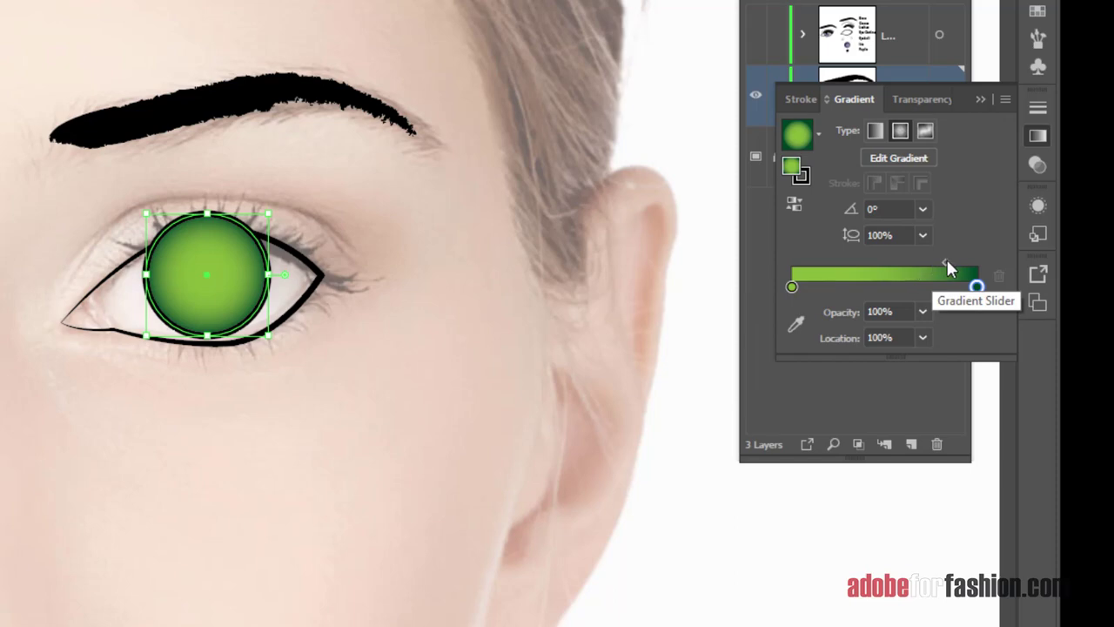
mouse_move(946, 261)
mouse_down()
mouse_move(854, 259)
mouse_move(936, 261)
mouse_up()
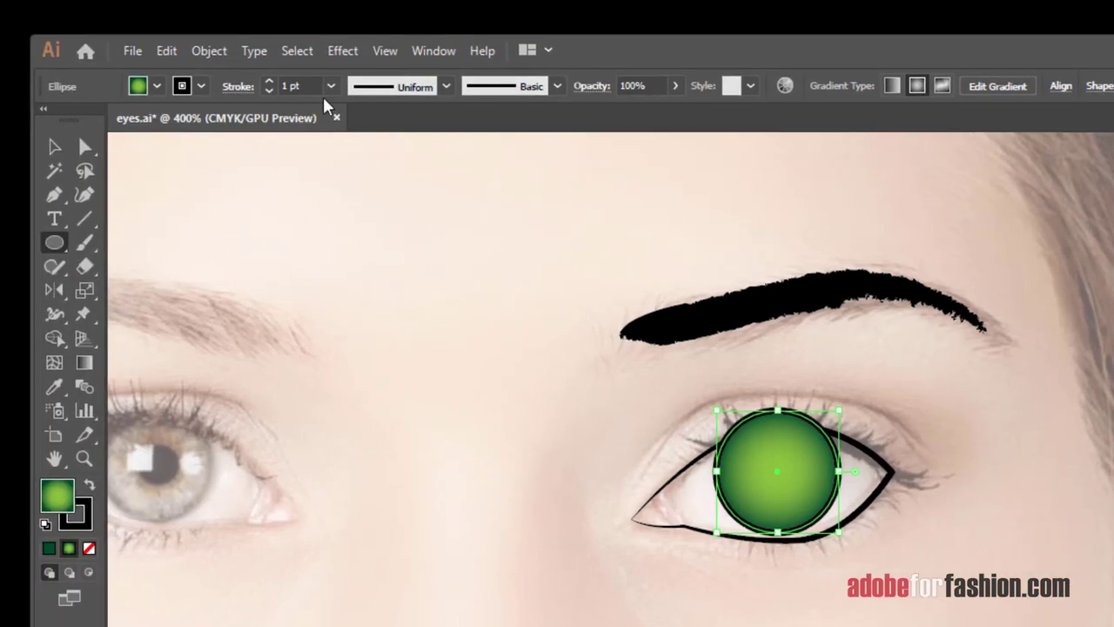
Set the iris outline stroke to 0.25 pt and deselect it.
click(331, 86)
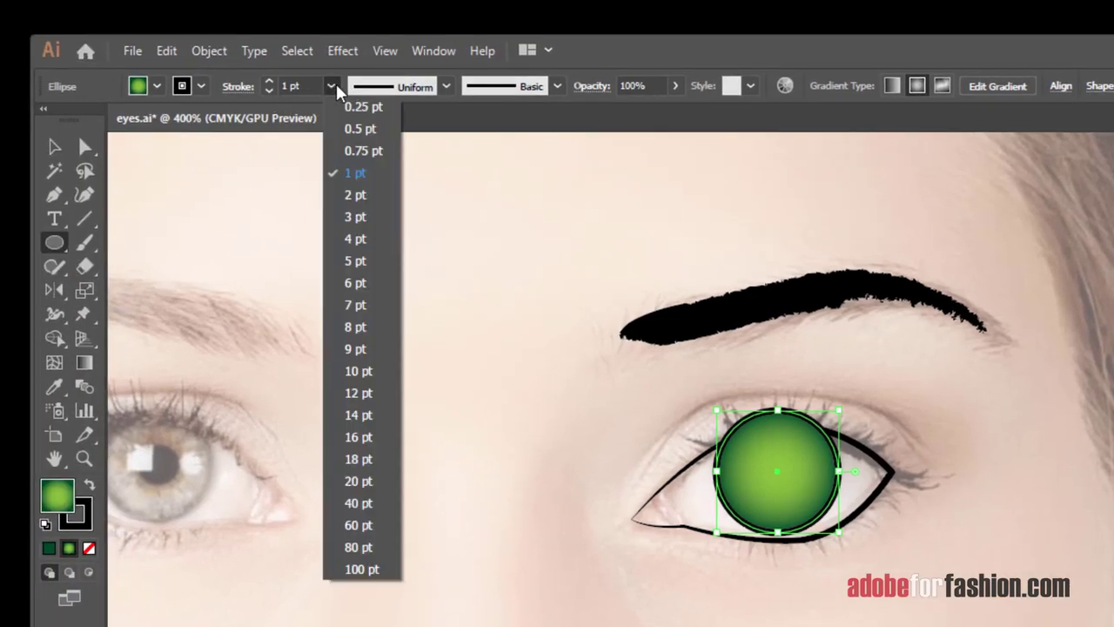
click(367, 108)
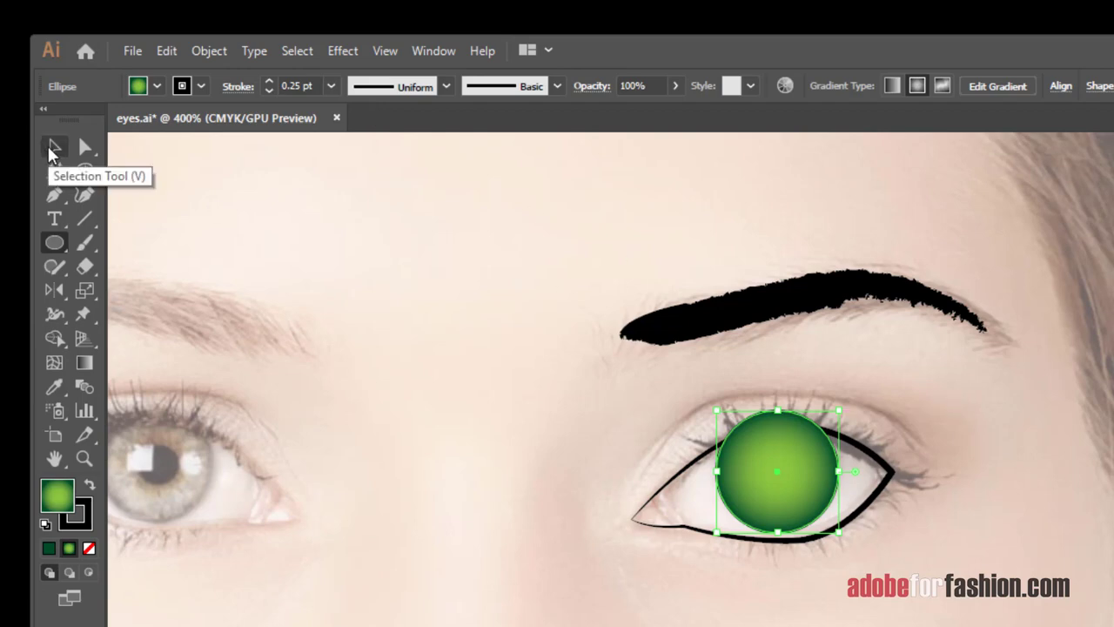
click(50, 152)
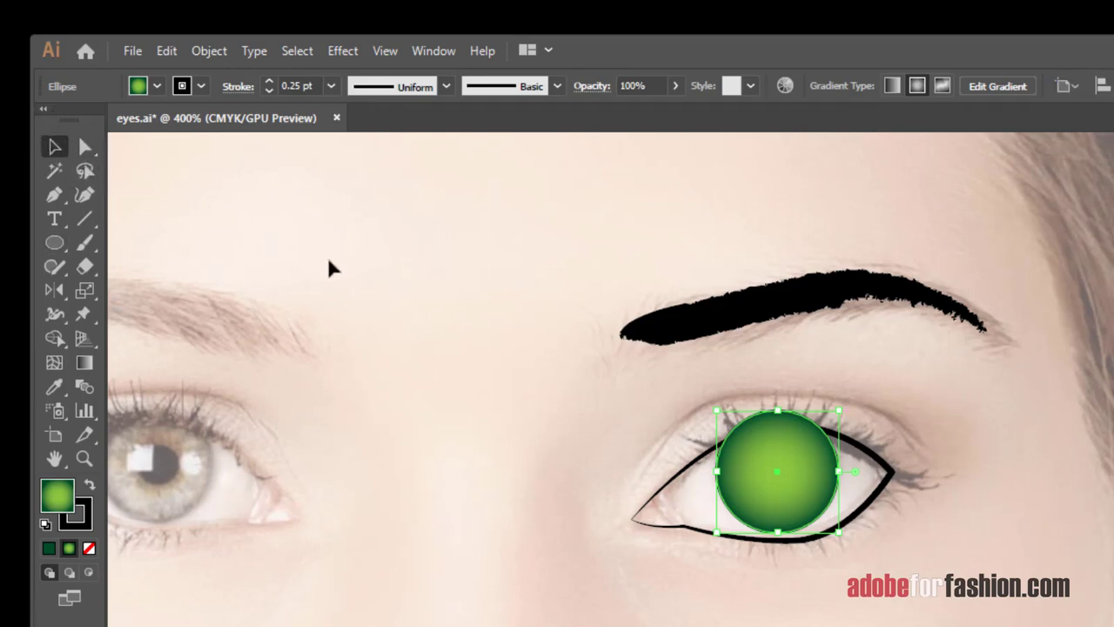
click(624, 418)
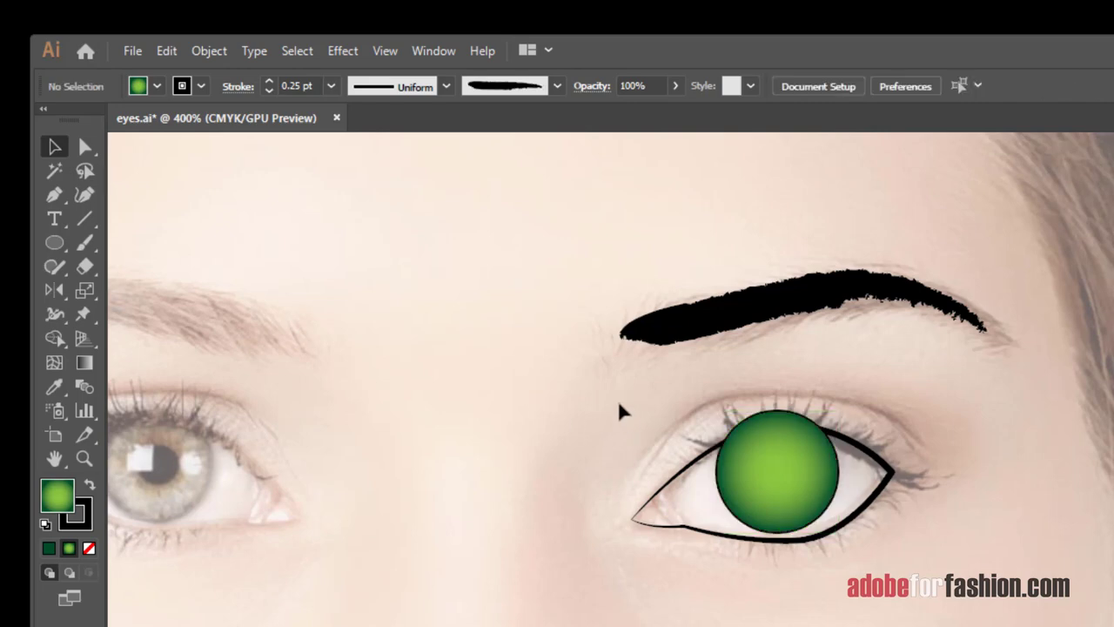
Draw a small black-filled pupil circle centred inside the iris.
click(54, 243)
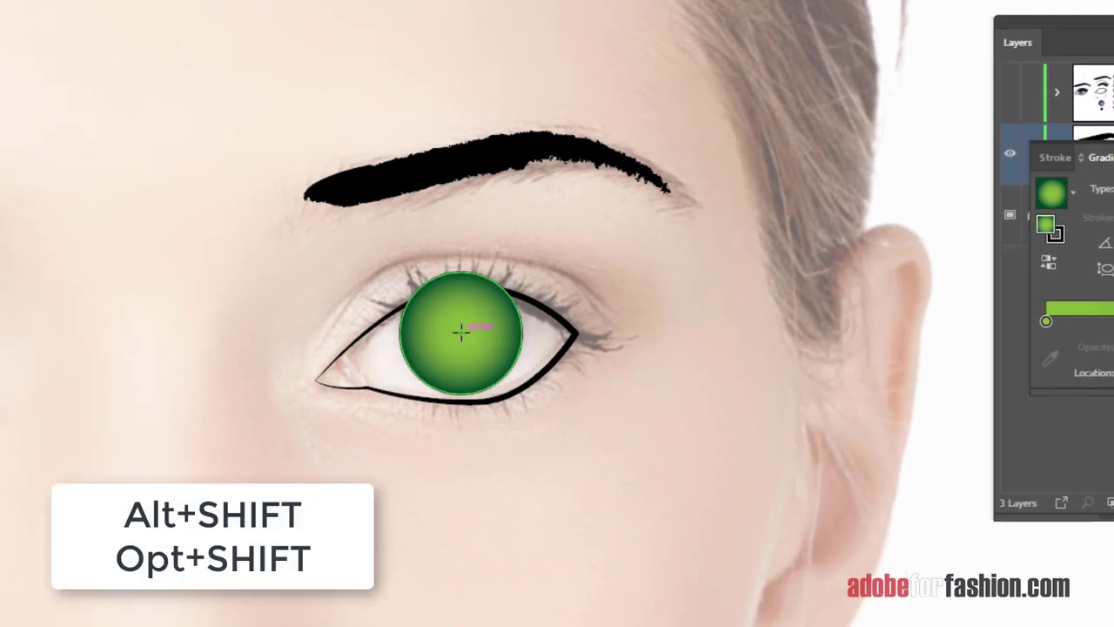
drag(462, 331, 495, 352)
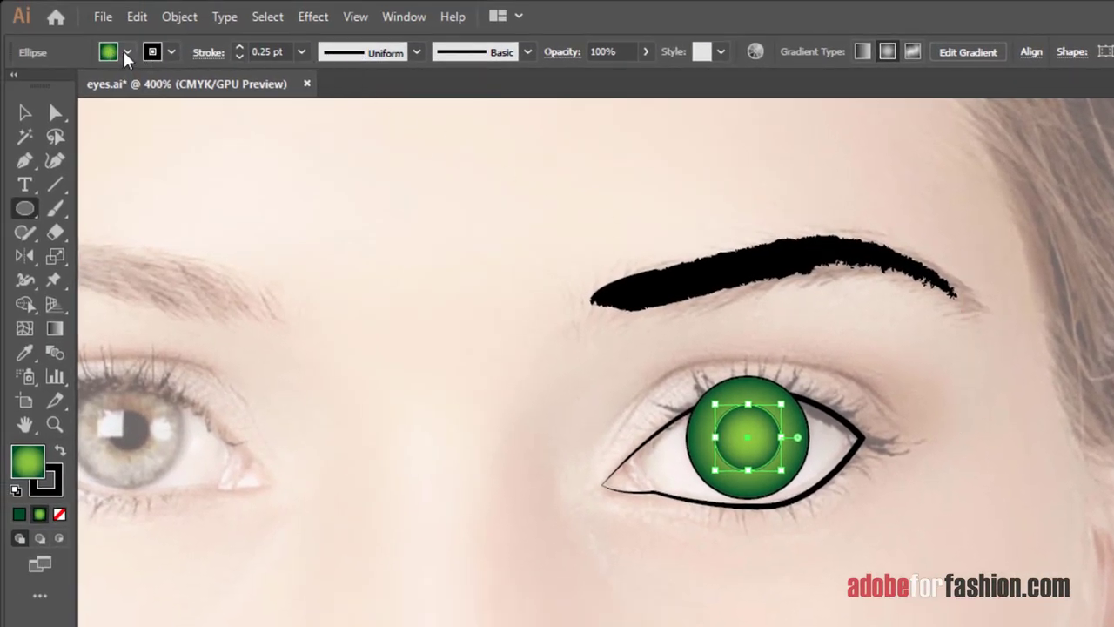
click(127, 52)
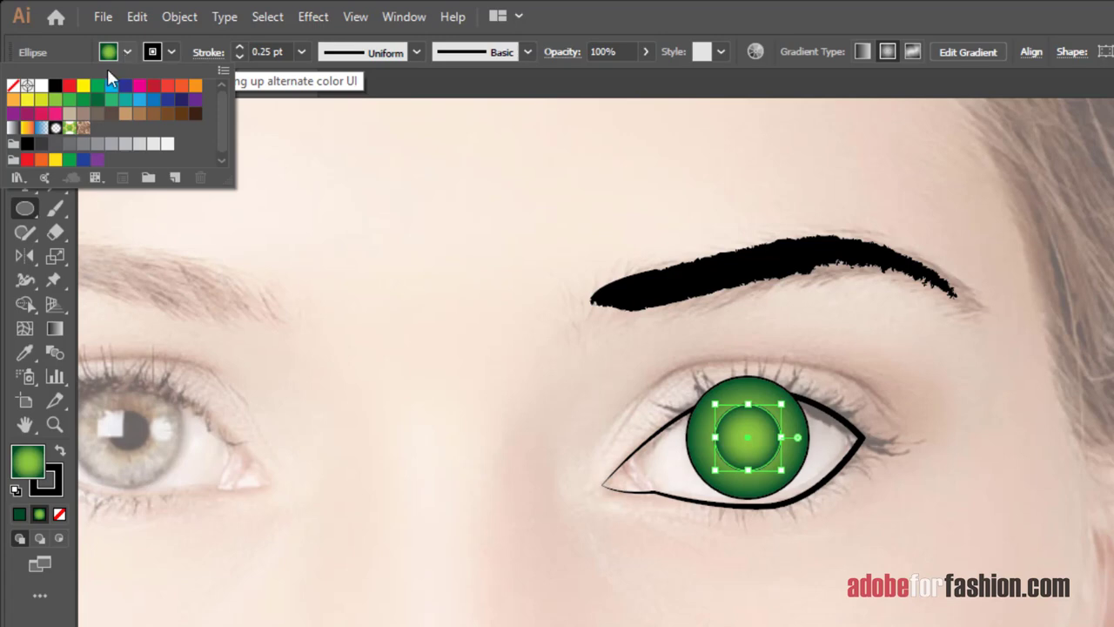
click(57, 87)
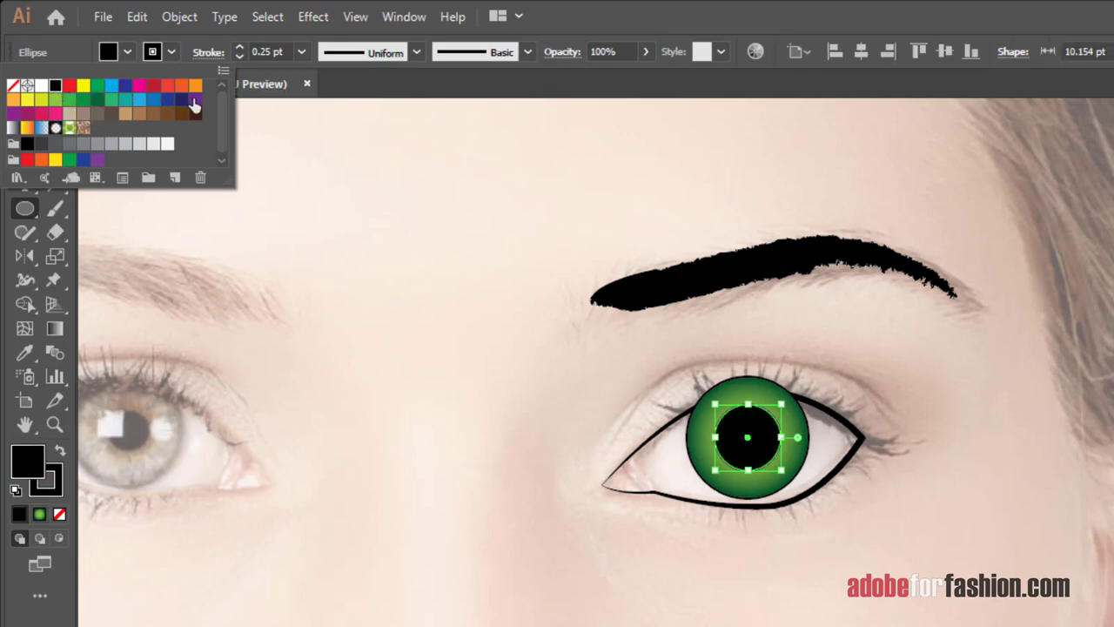
key(v)
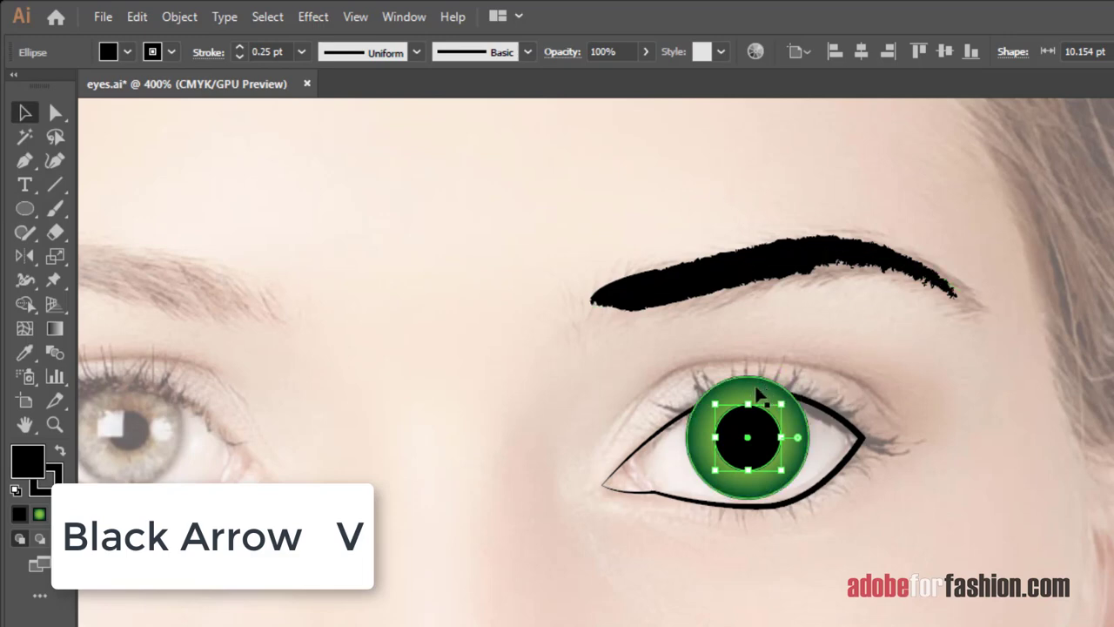
Group the pupil together with the iris.
click(757, 396)
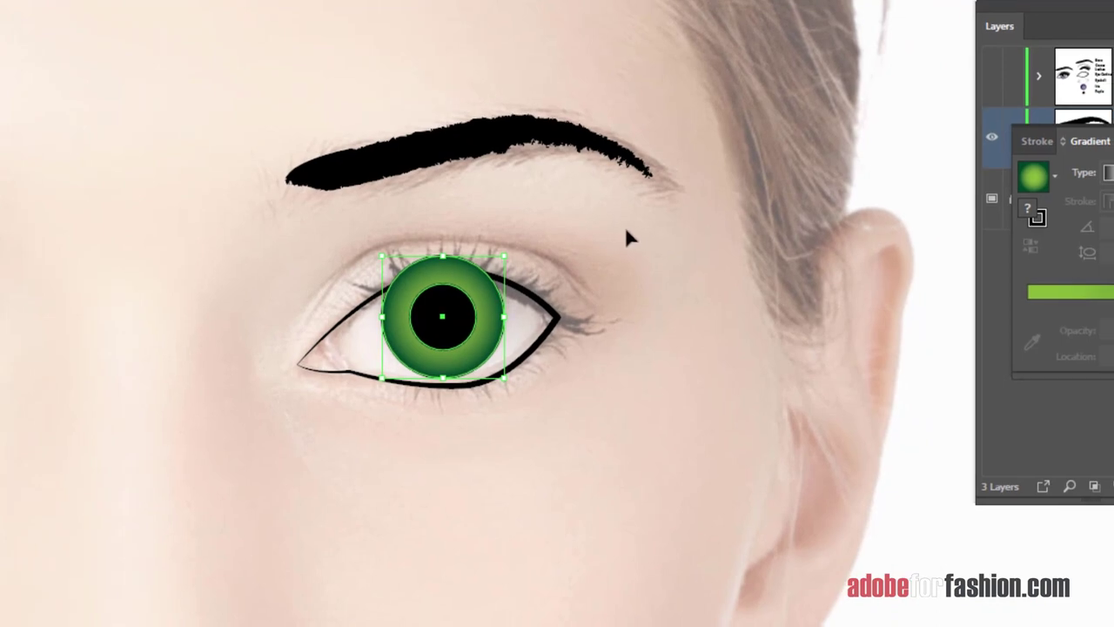
right_click(586, 248)
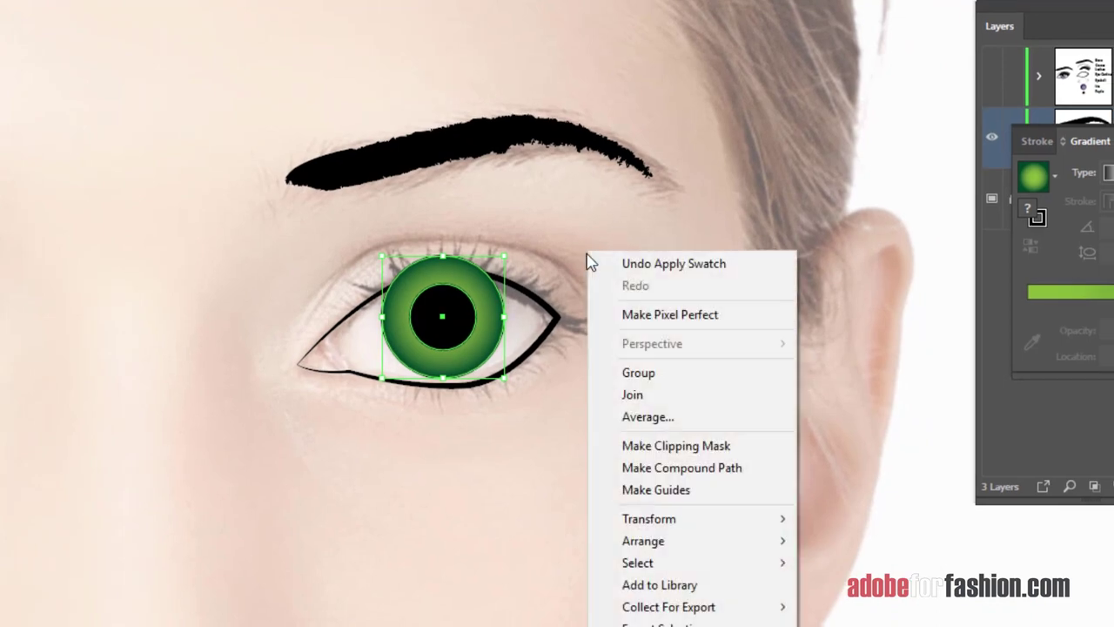
click(648, 374)
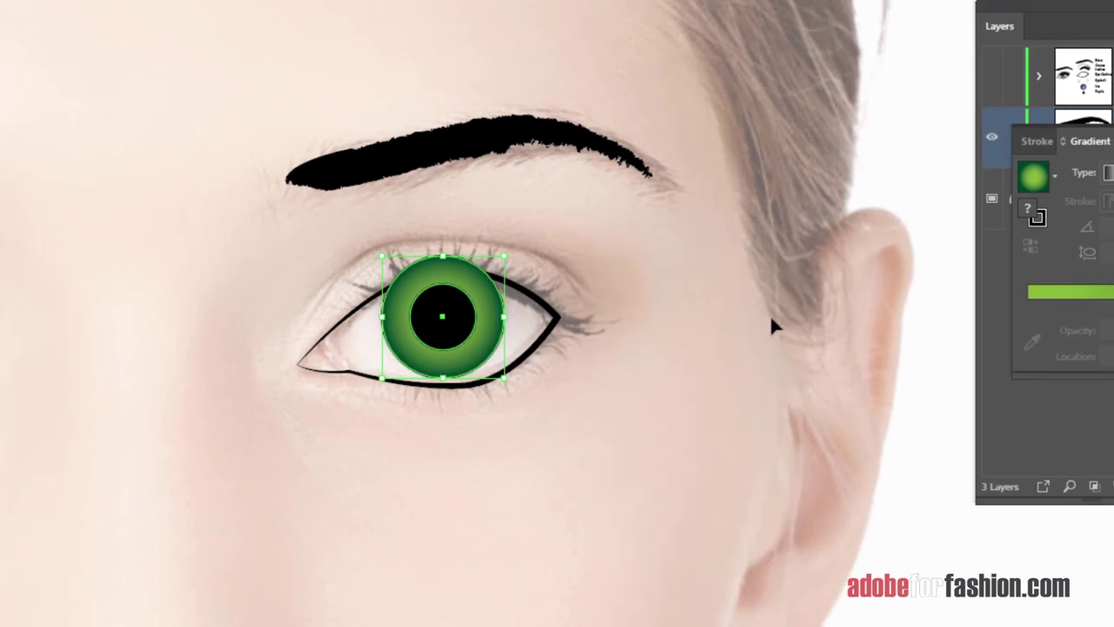
Move the eye outline above the iris group in Layers, then select both.
click(1042, 24)
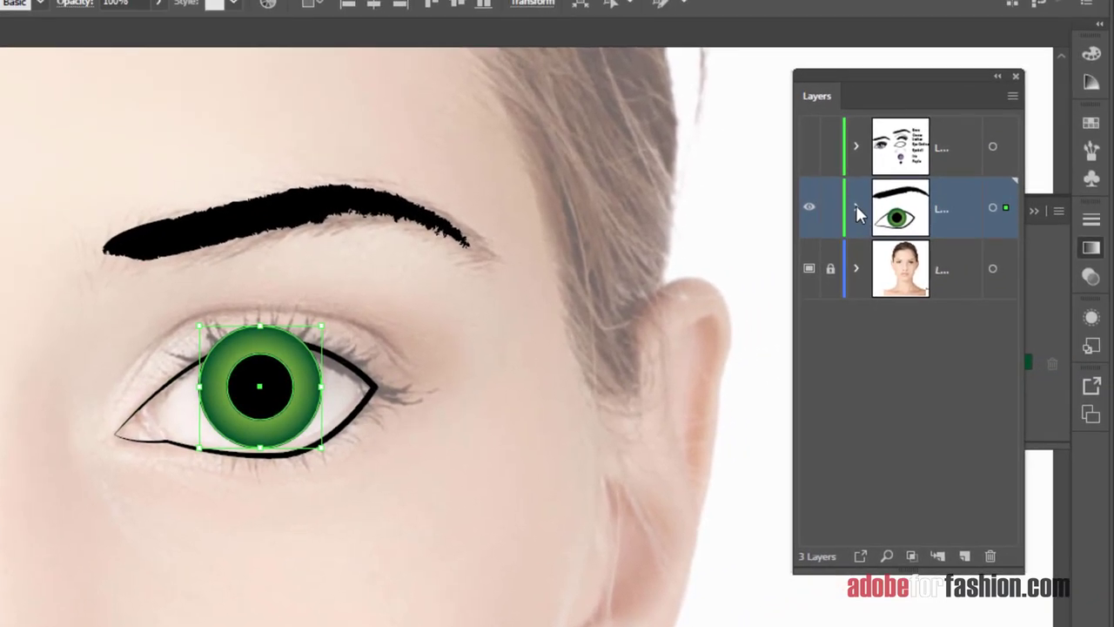
click(856, 208)
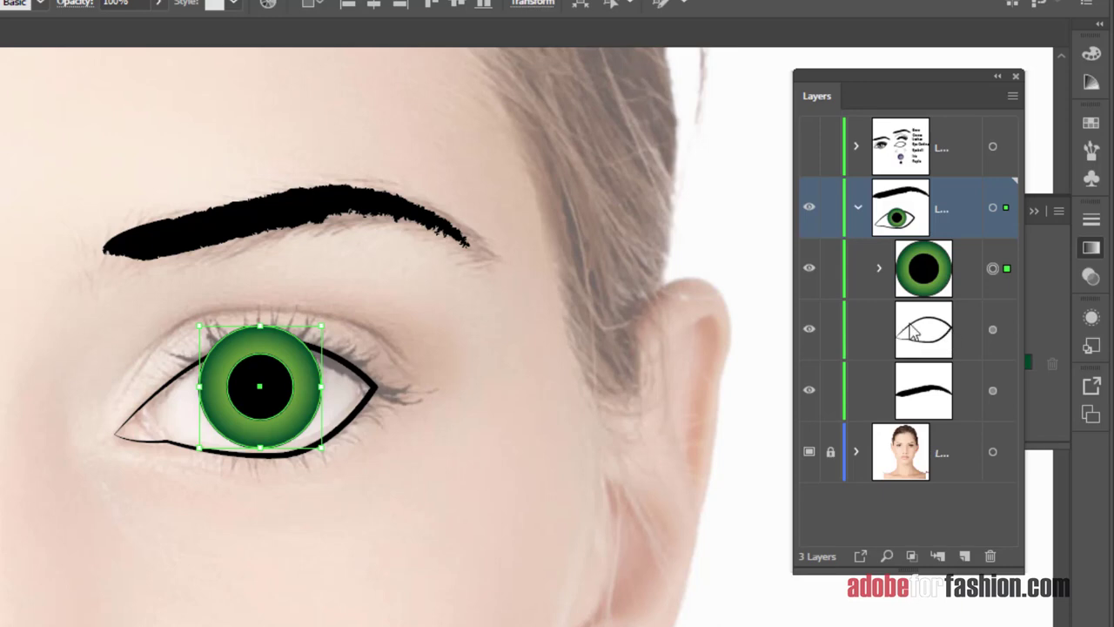
click(870, 330)
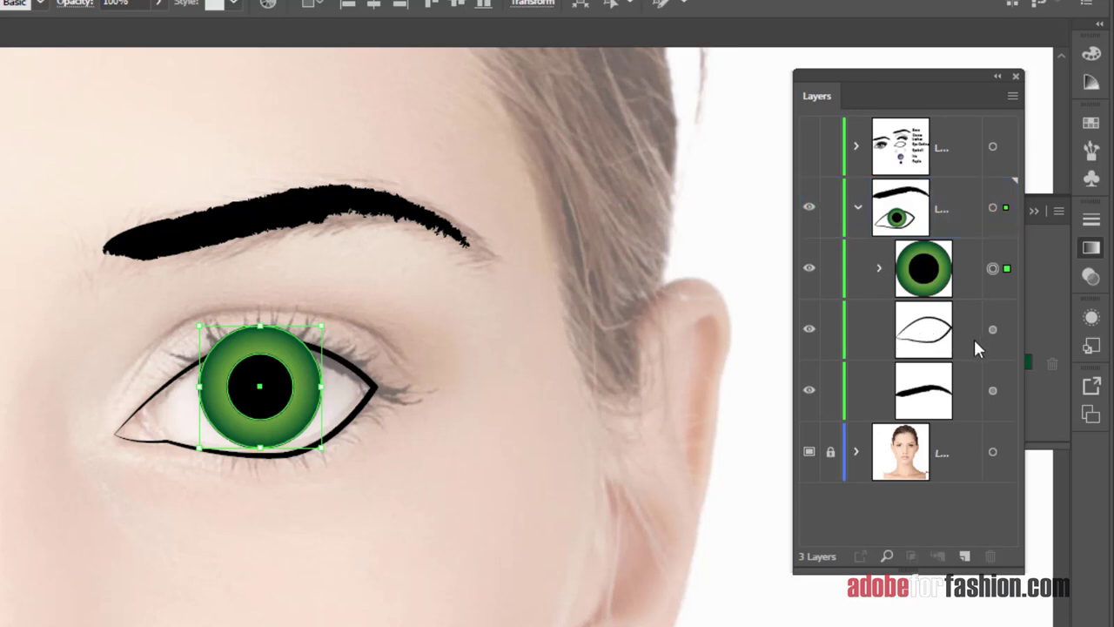
drag(971, 336, 970, 240)
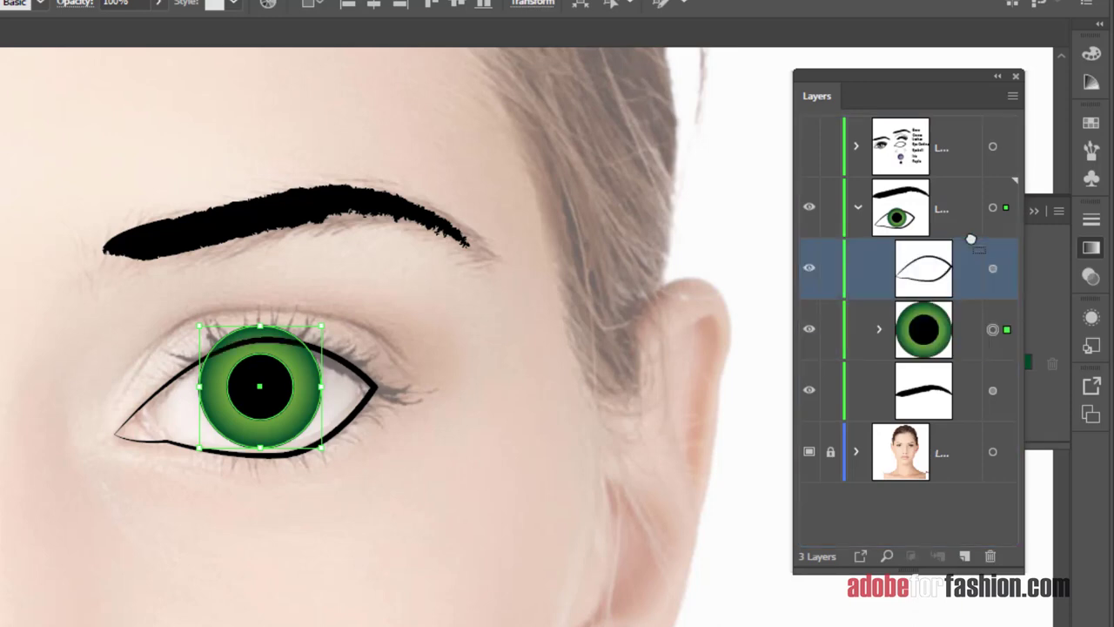
drag(125, 311, 389, 535)
Clip the iris group to the eye outline, then paste a copy of the outline in front.
right_click(430, 331)
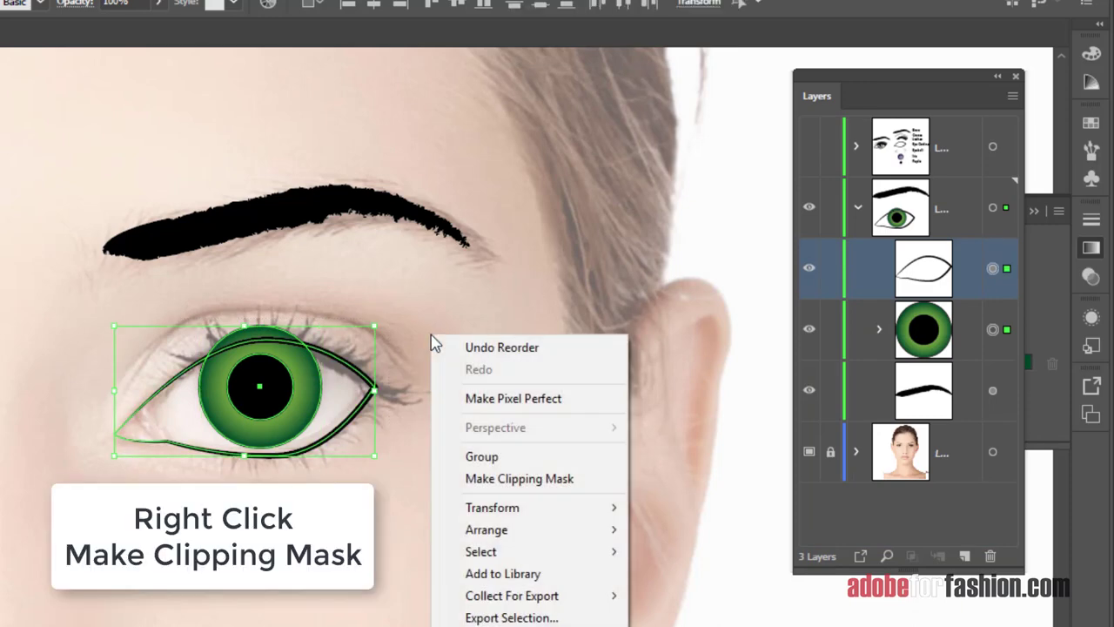
click(511, 481)
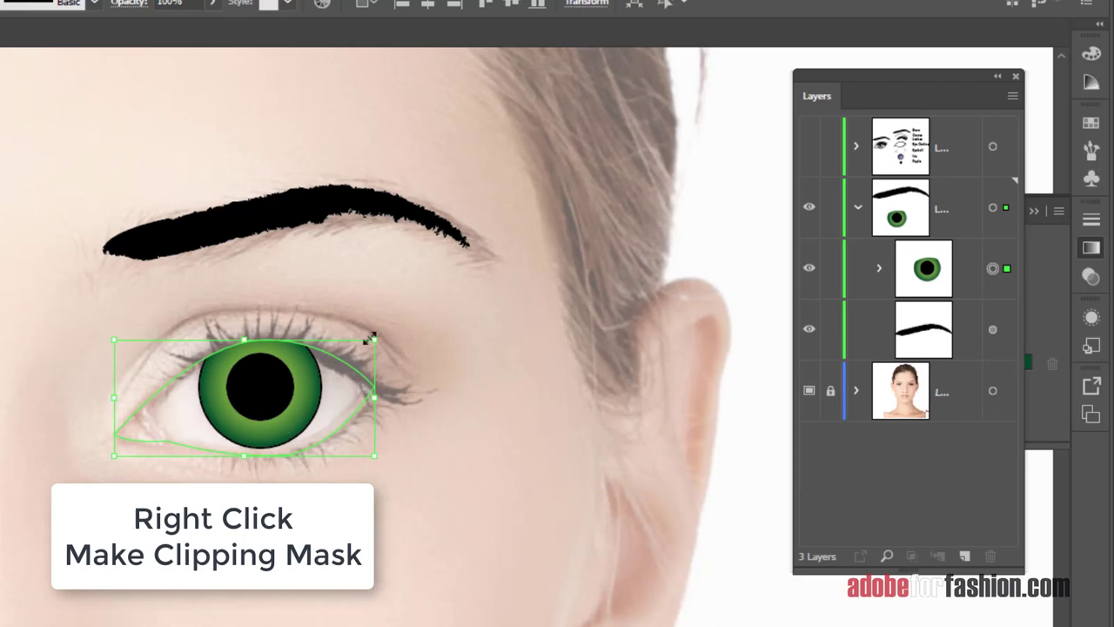
click(451, 394)
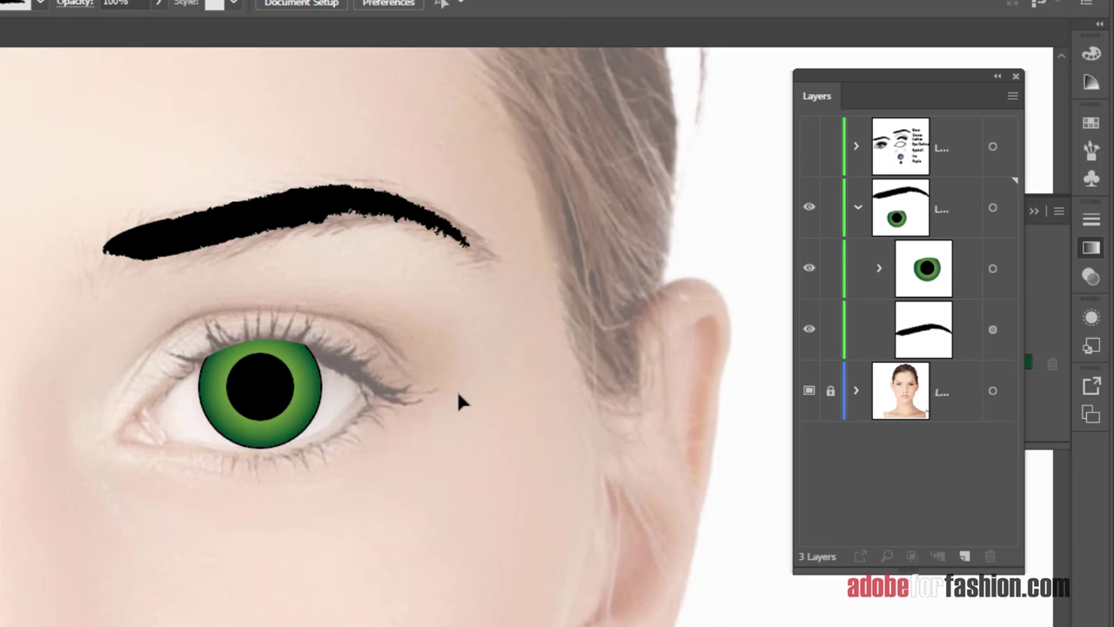
key(ctrl+f)
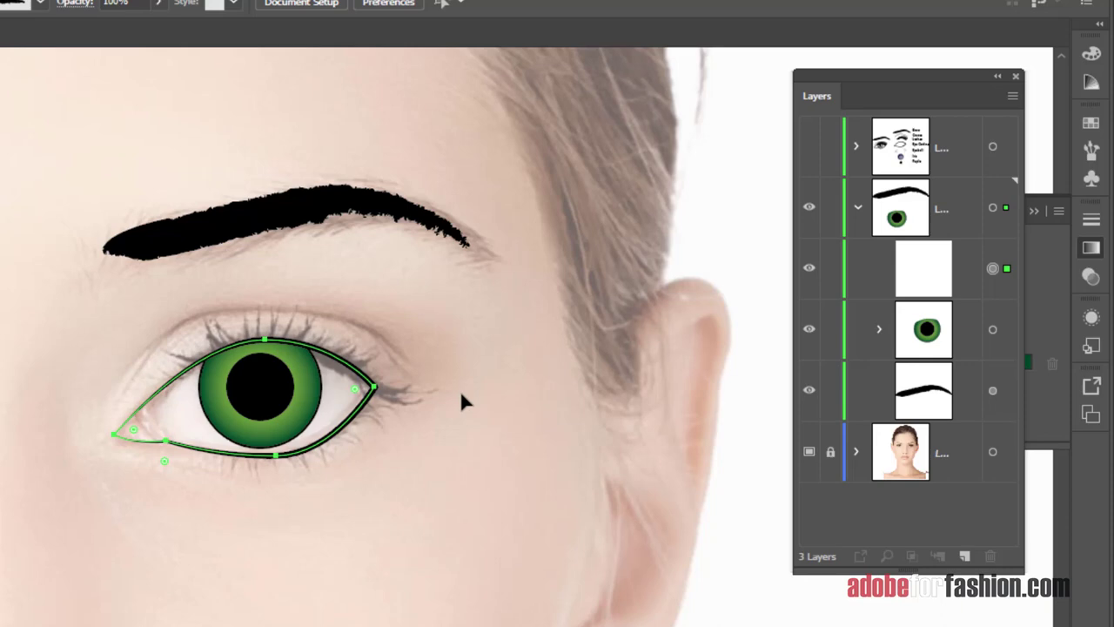
key(v)
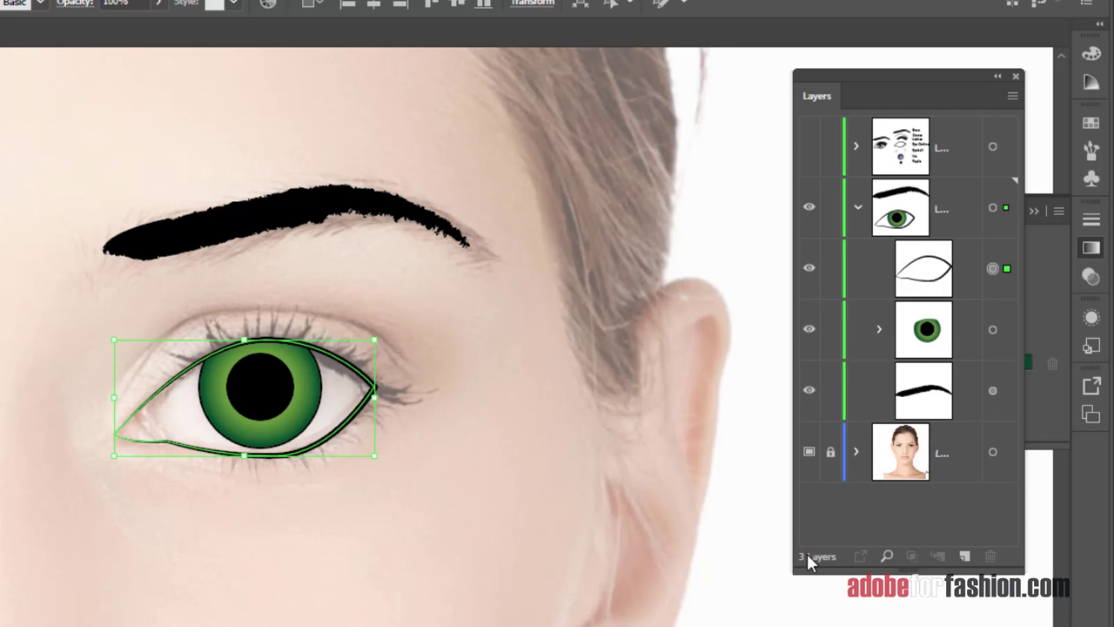
Widen the Layers panel, target the Clip Group's Clipping Path and show the Gradient panel.
drag(752, 572, 687, 571)
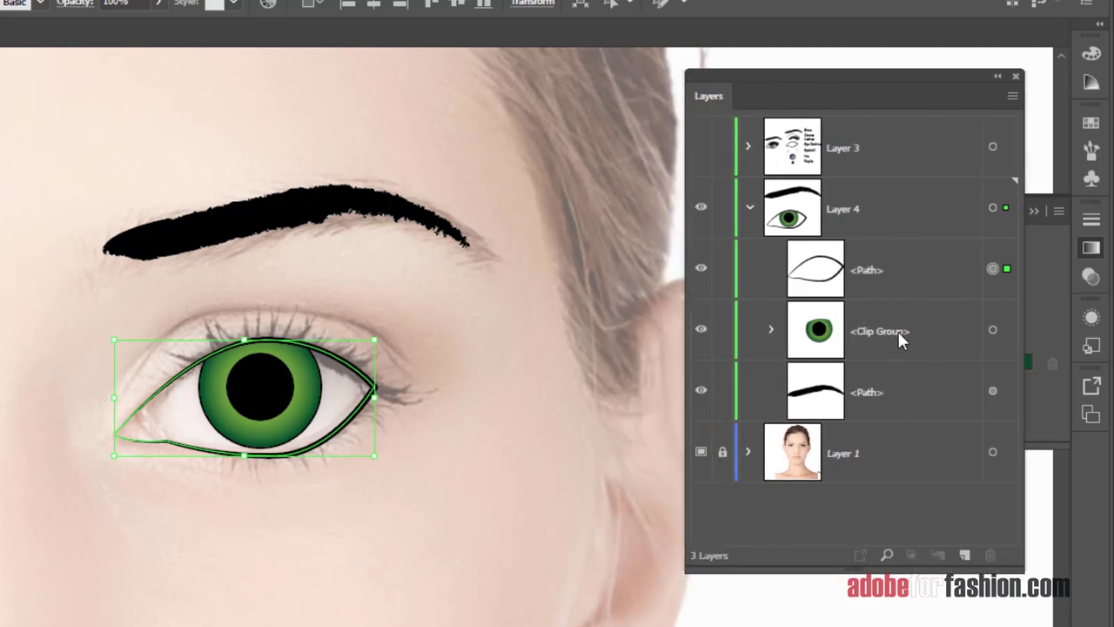
click(769, 330)
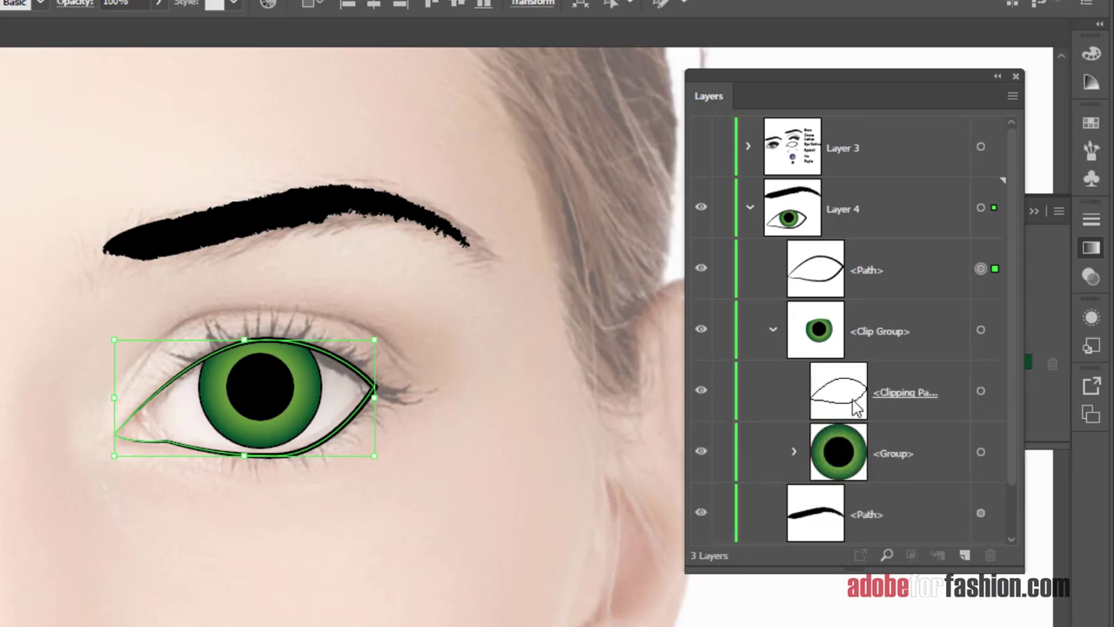
click(981, 393)
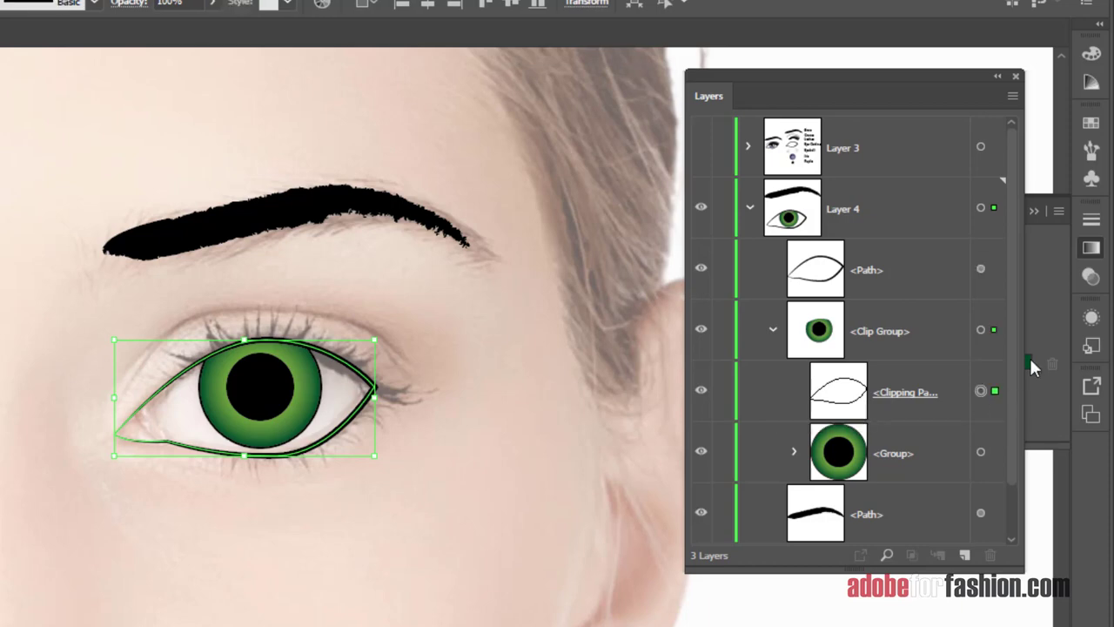
click(1092, 248)
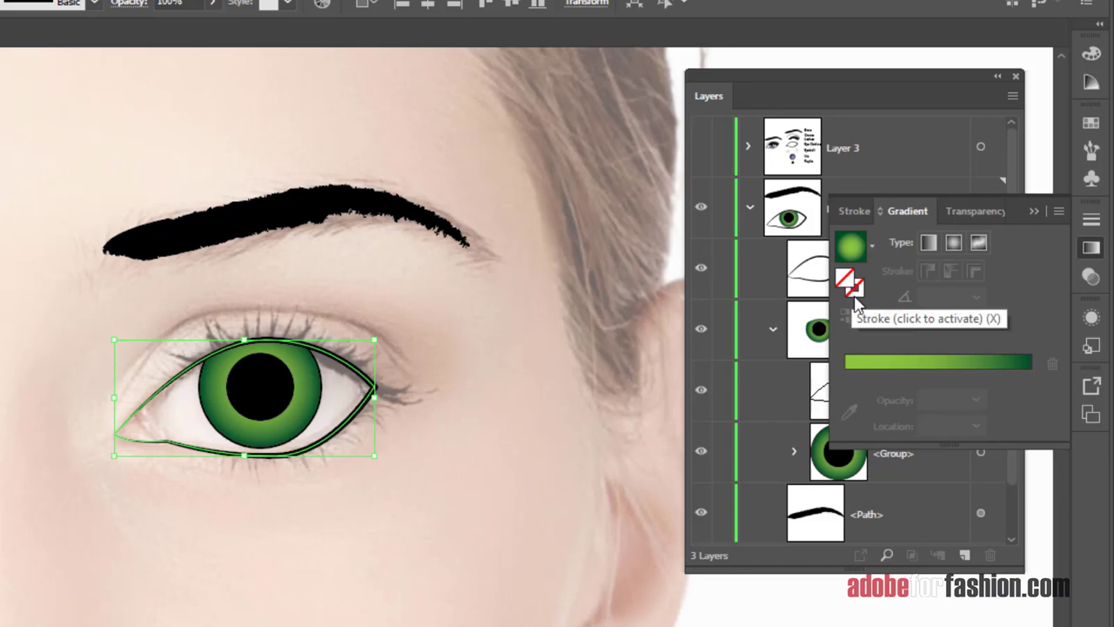
Apply a radial gradient to the eye white and make its starting stop white.
click(954, 241)
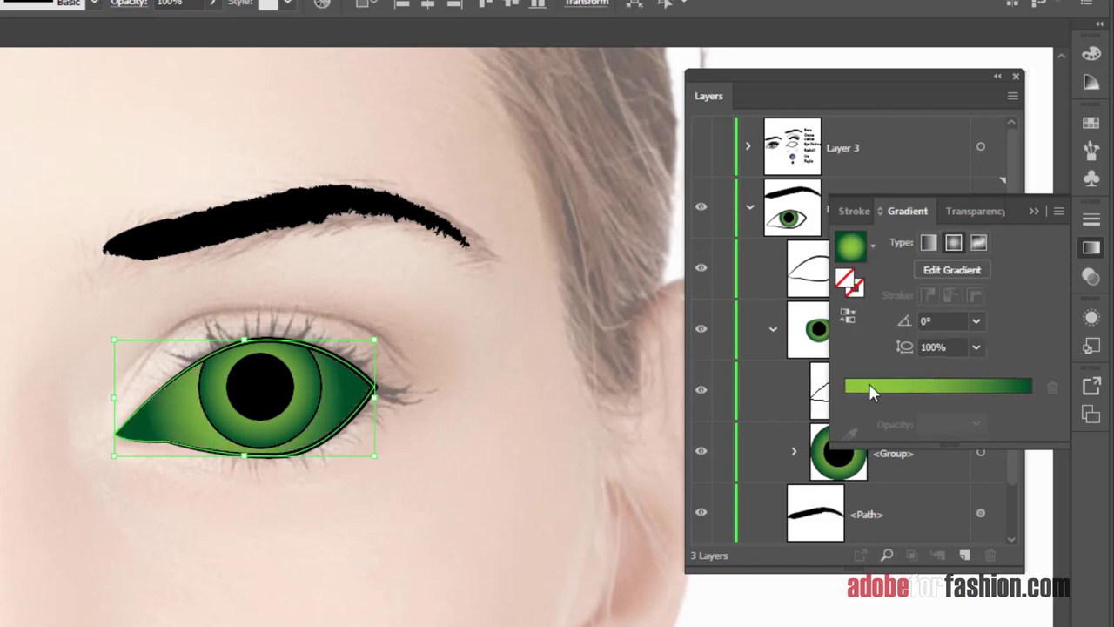
click(846, 400)
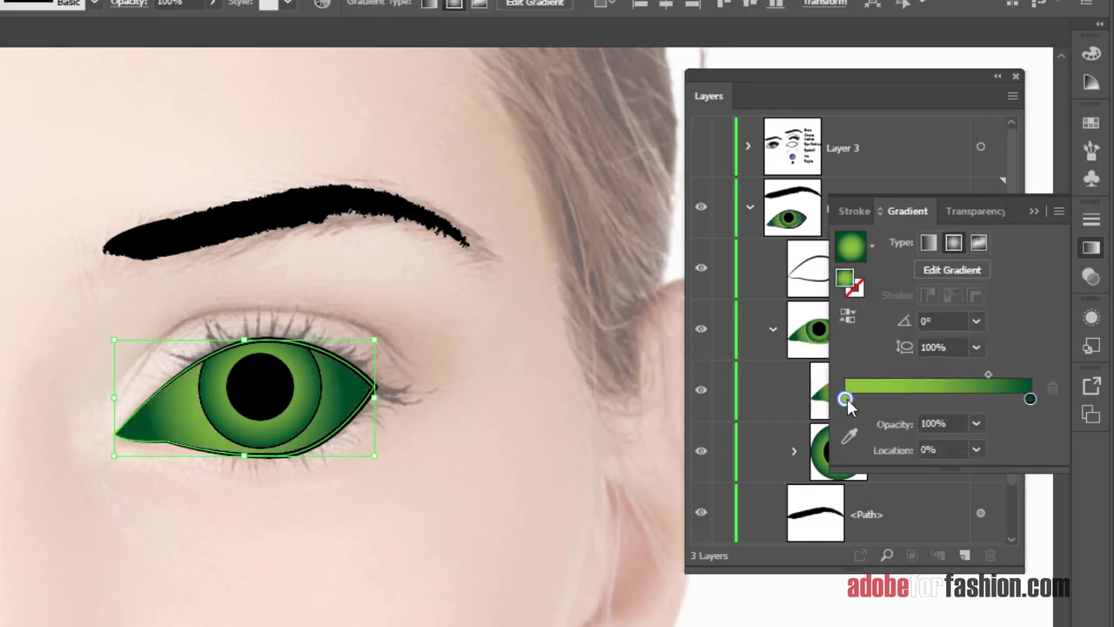
double_click(845, 400)
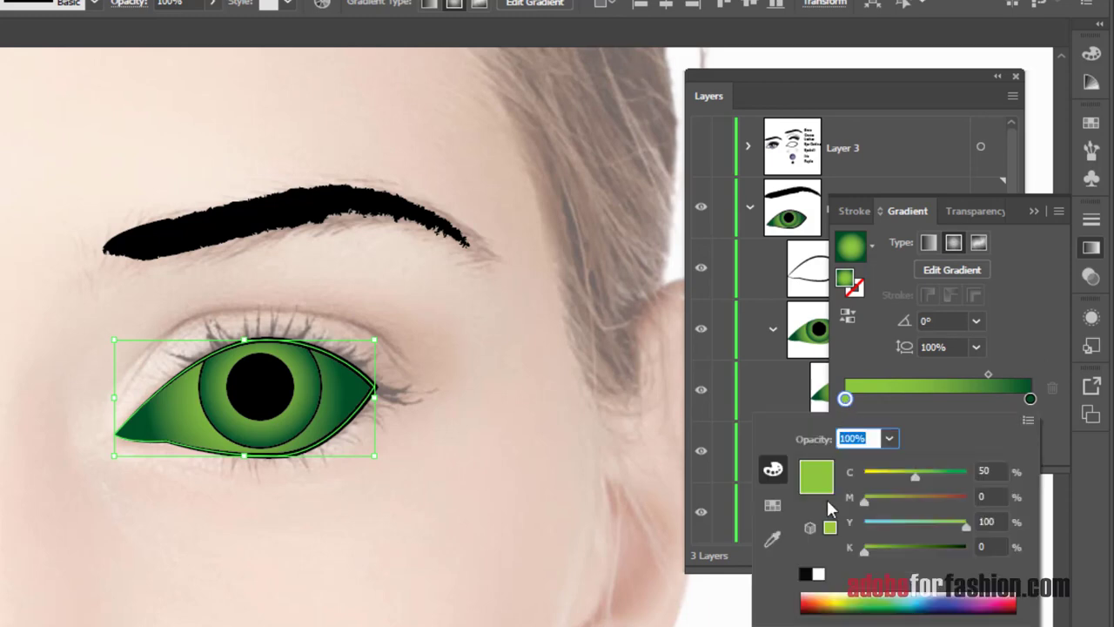
click(819, 574)
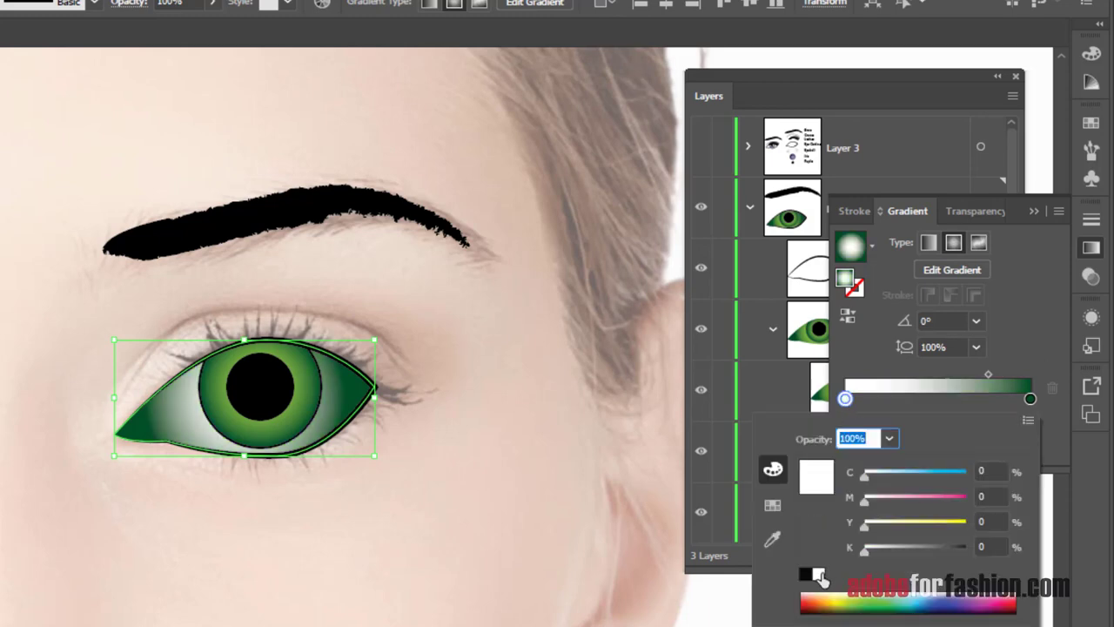
Set the gradient's end stop to mid grey (K about 50%) and push the midpoint to about 87%.
click(1030, 399)
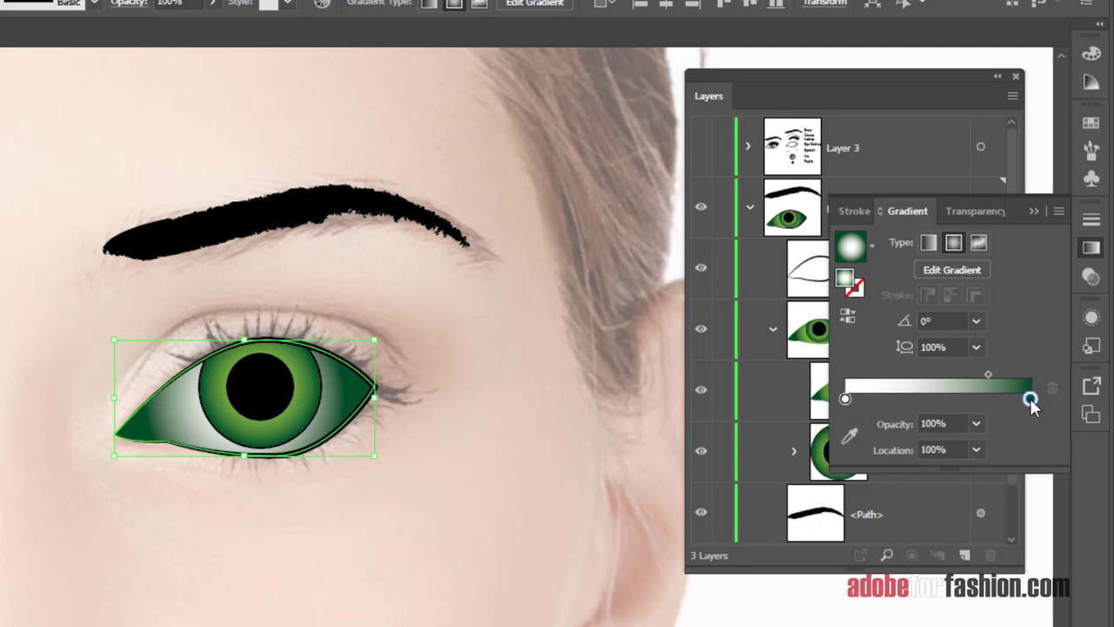
double_click(1029, 399)
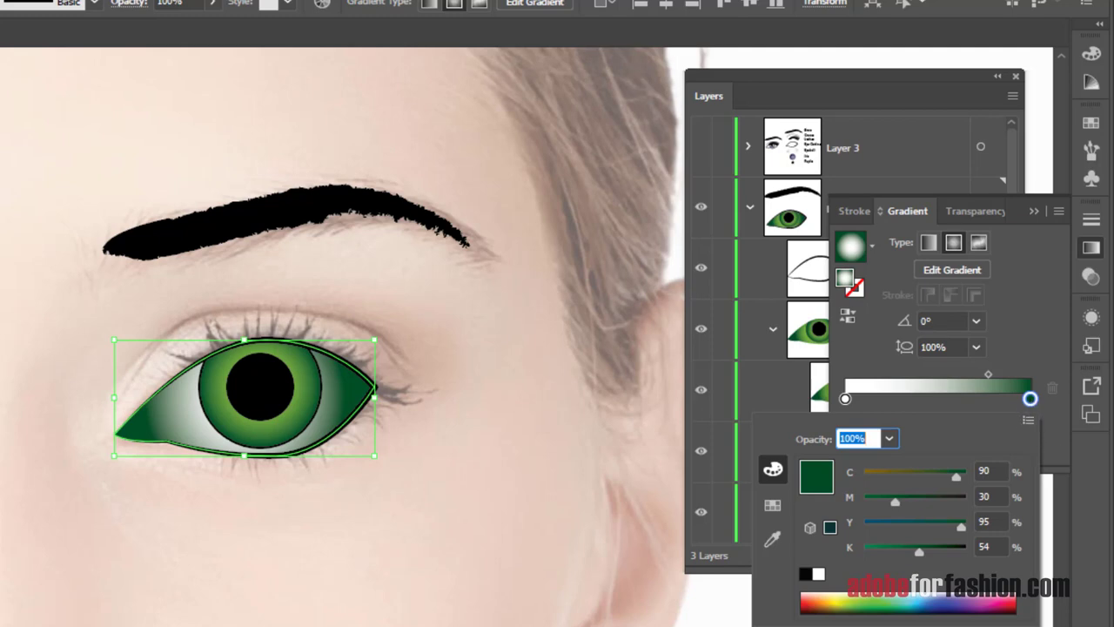
click(805, 576)
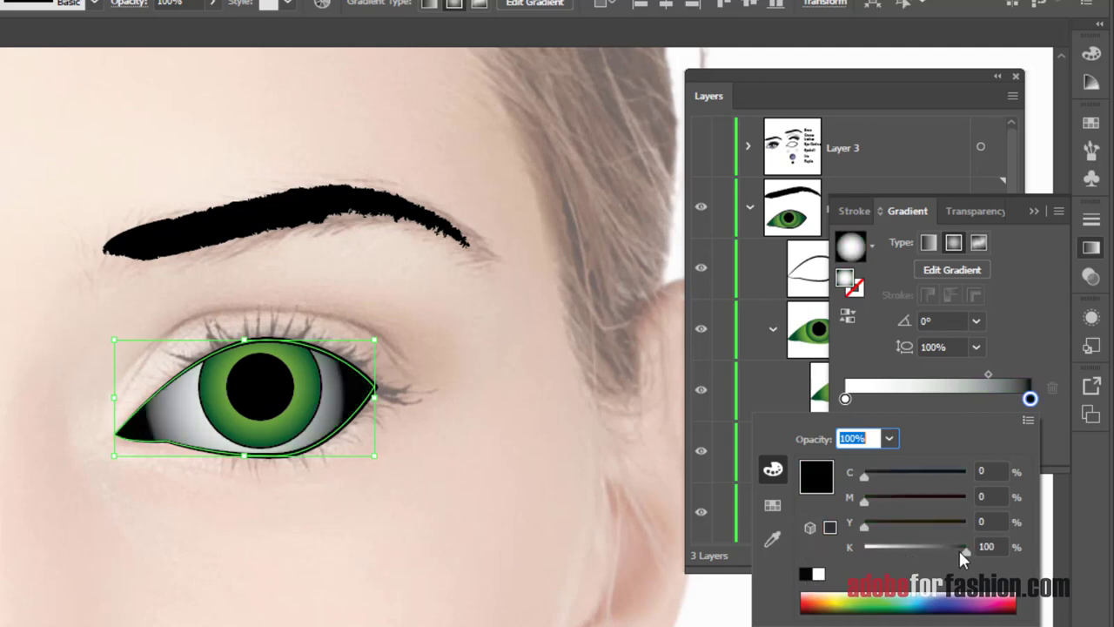
drag(966, 550, 907, 551)
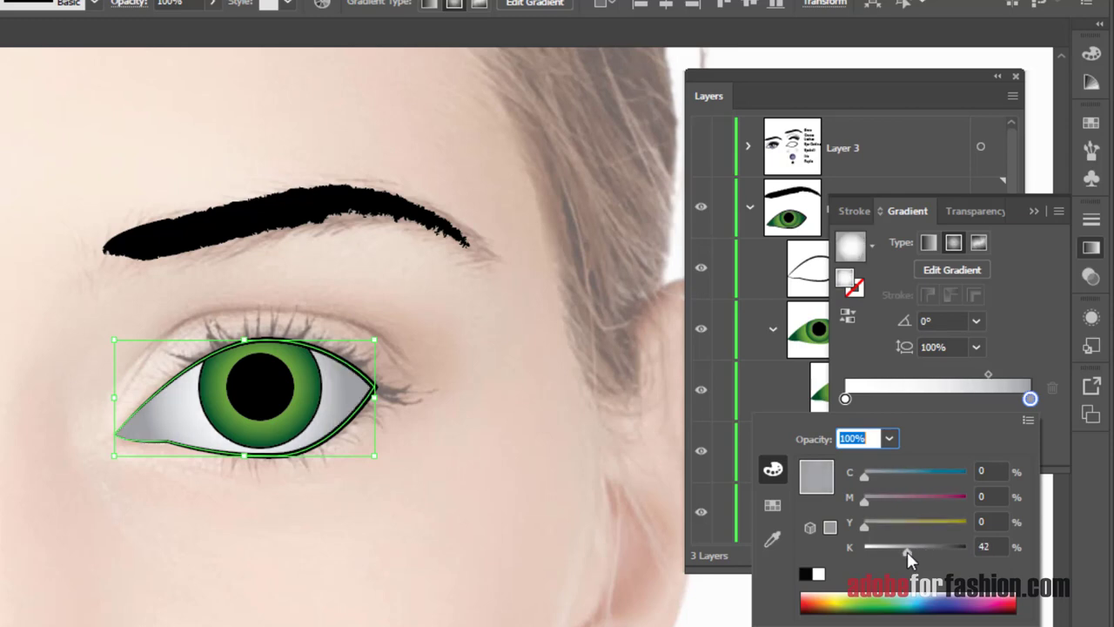
click(988, 383)
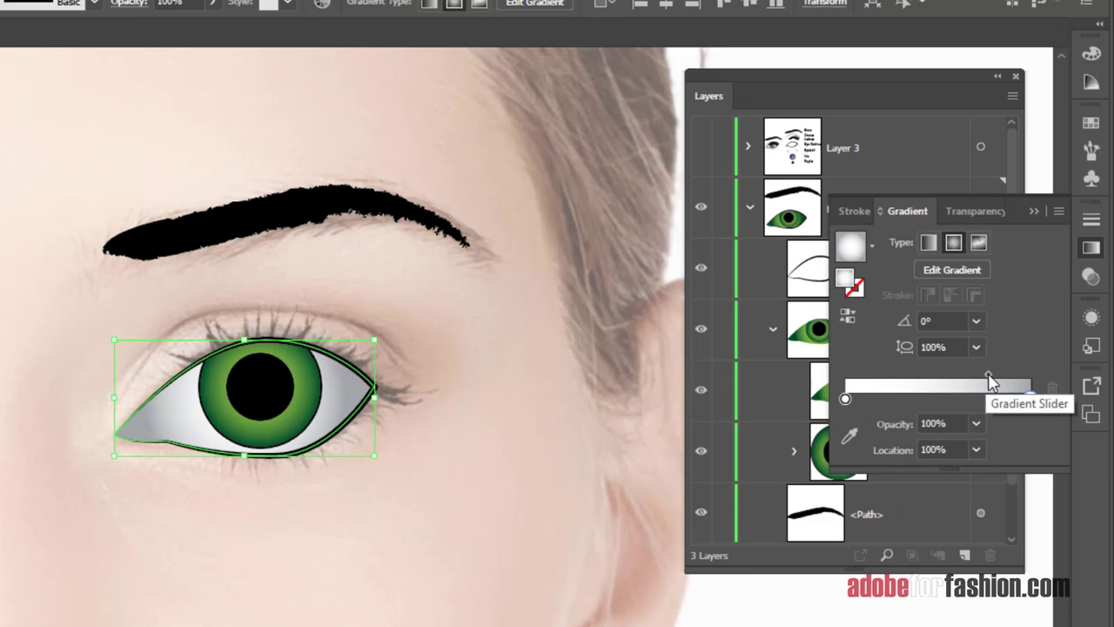
click(988, 383)
drag(990, 381, 1007, 374)
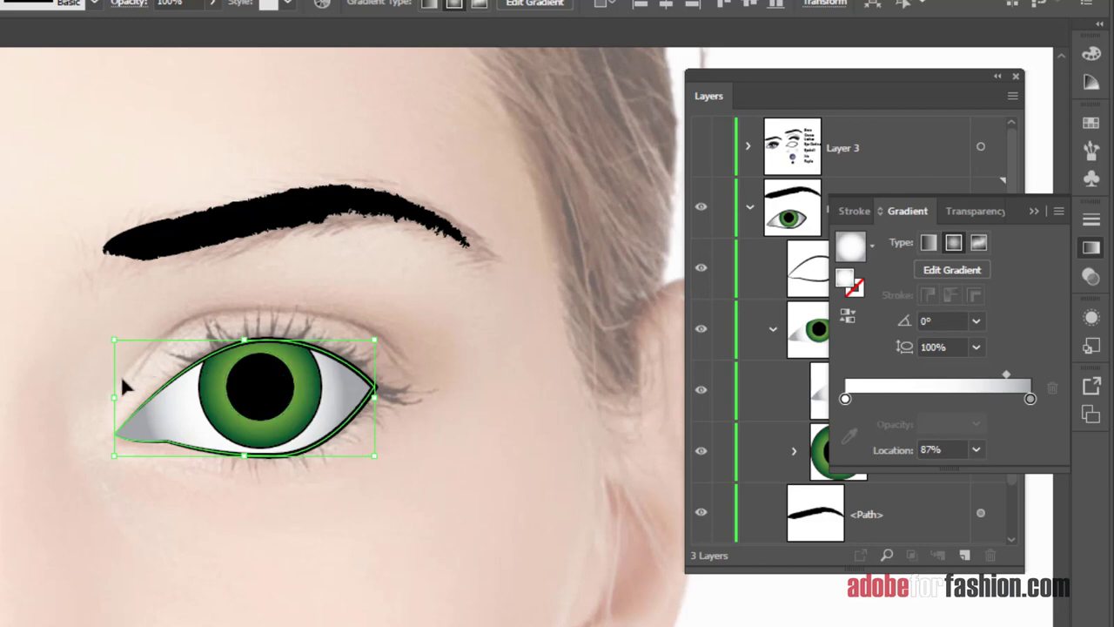
click(405, 394)
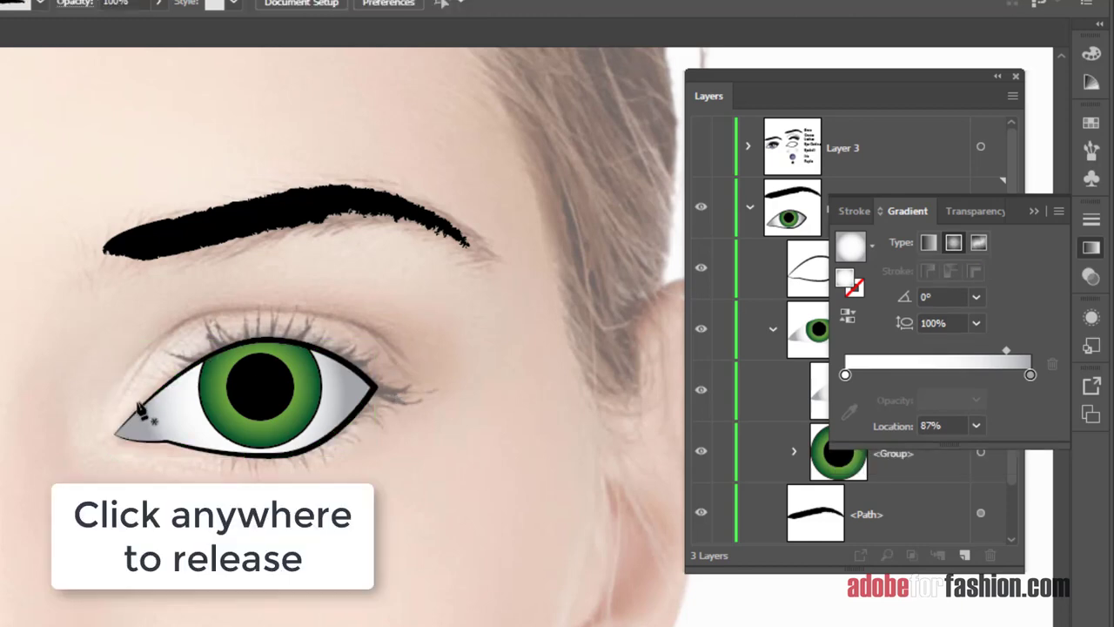
Draw a three-anchor Pen path arching above the eye from inner to outer corner.
key(p)
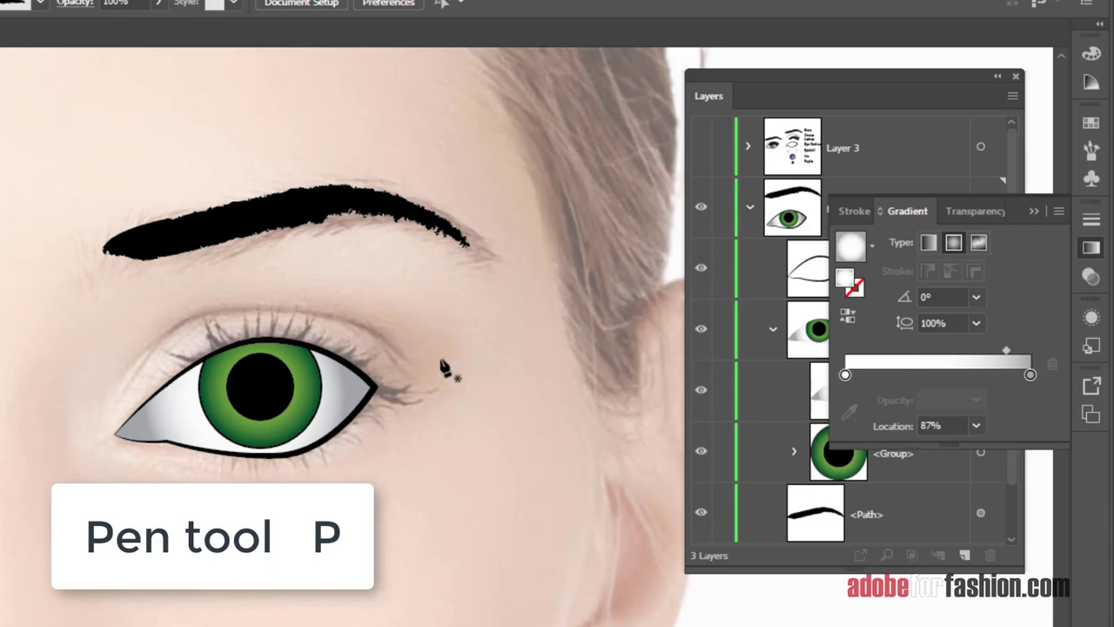
click(127, 370)
drag(273, 307, 348, 309)
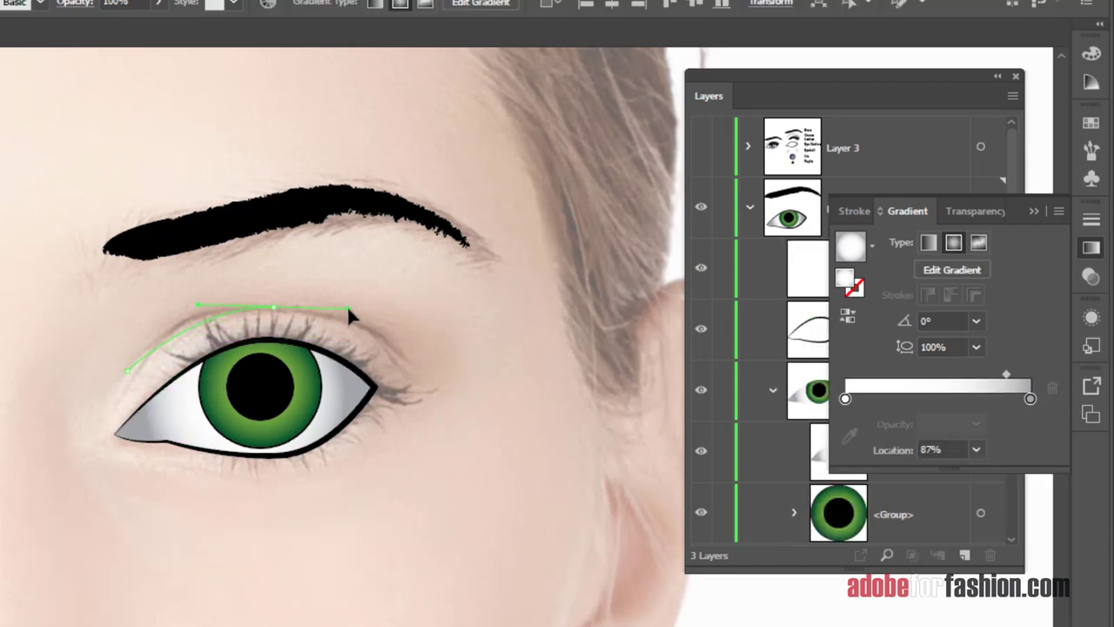
click(410, 350)
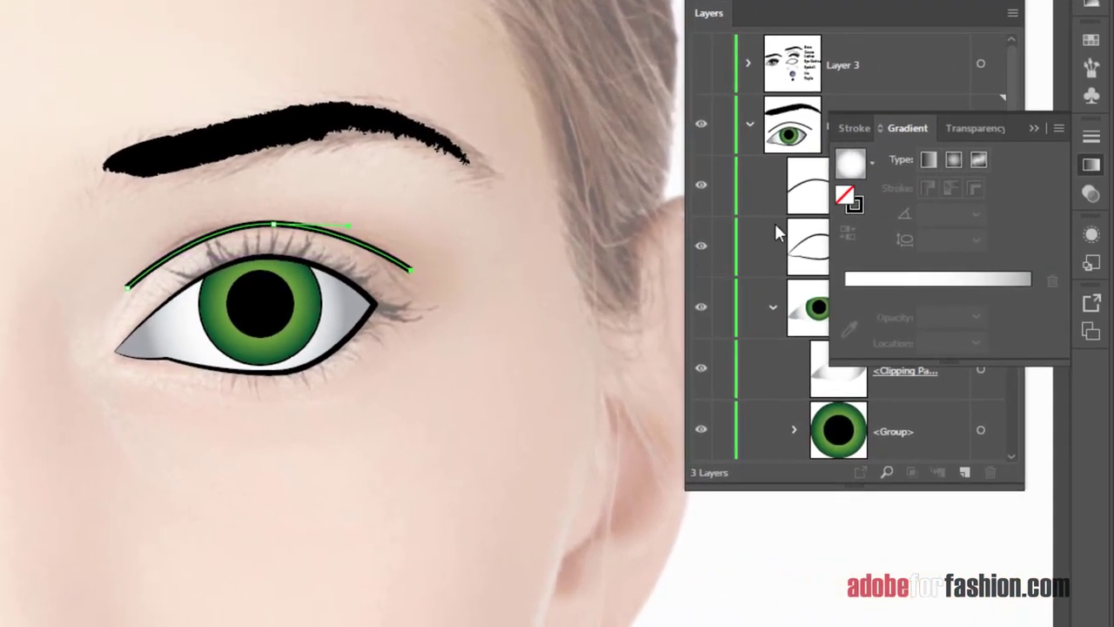
Bring up the Stroke panel and collapse the Layers panel to an icon.
click(852, 127)
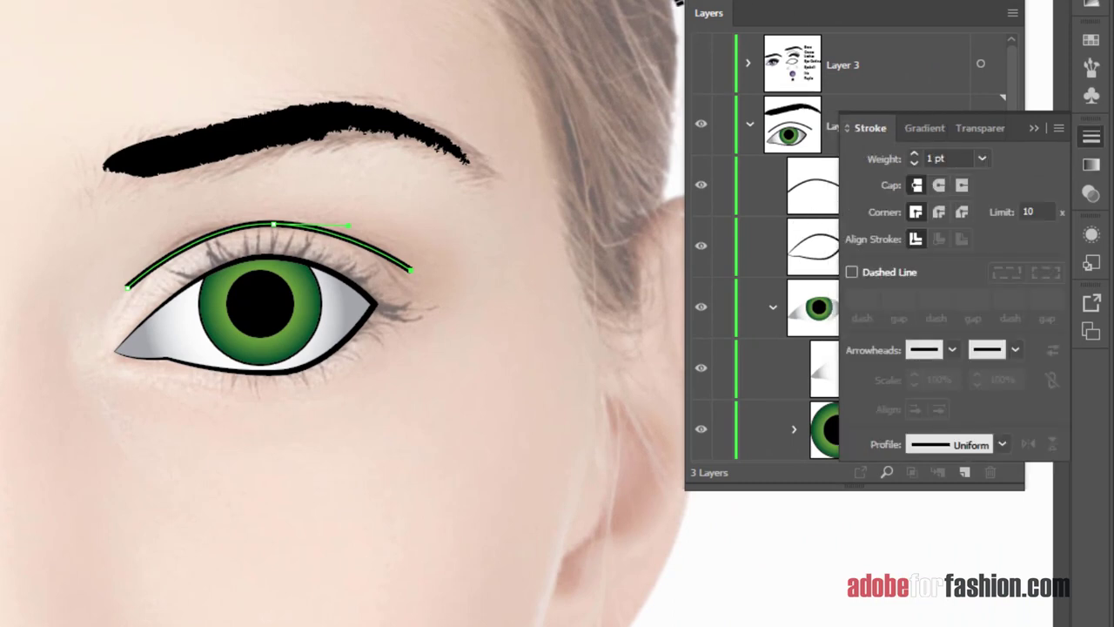
mouse_move(701, 14)
mouse_down()
mouse_move(704, 245)
mouse_move(917, 479)
mouse_move(1027, 500)
mouse_move(1092, 452)
mouse_move(528, 158)
mouse_move(540, 134)
mouse_move(688, 112)
mouse_move(795, 26)
mouse_up()
click(824, 136)
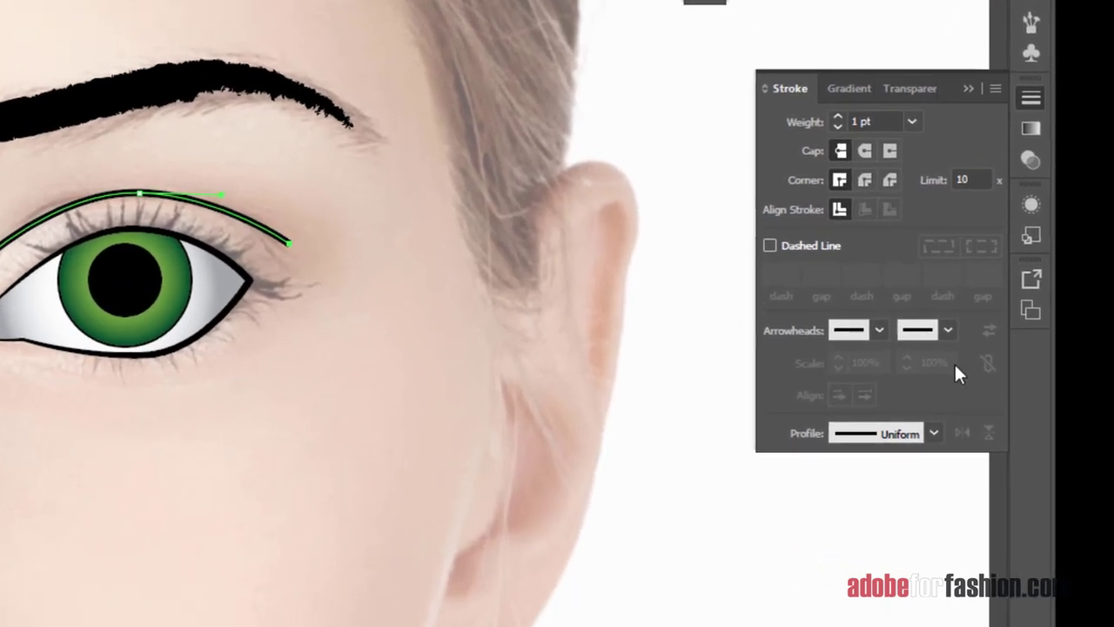
Give the crease line Width Profile 1 and drag its opacity down to 56%.
click(934, 433)
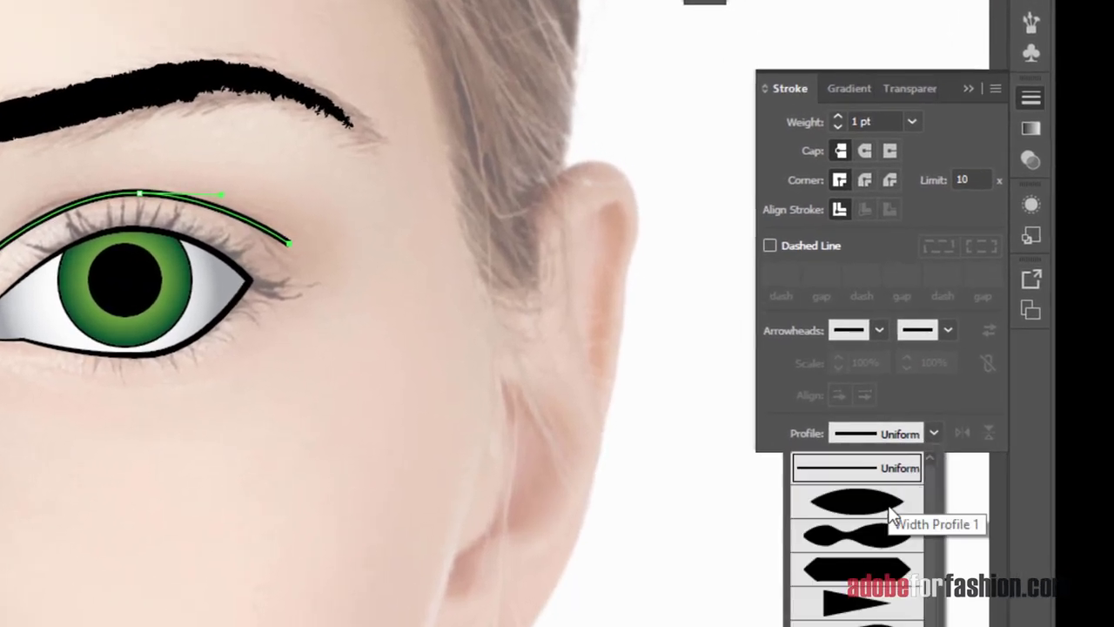
click(891, 509)
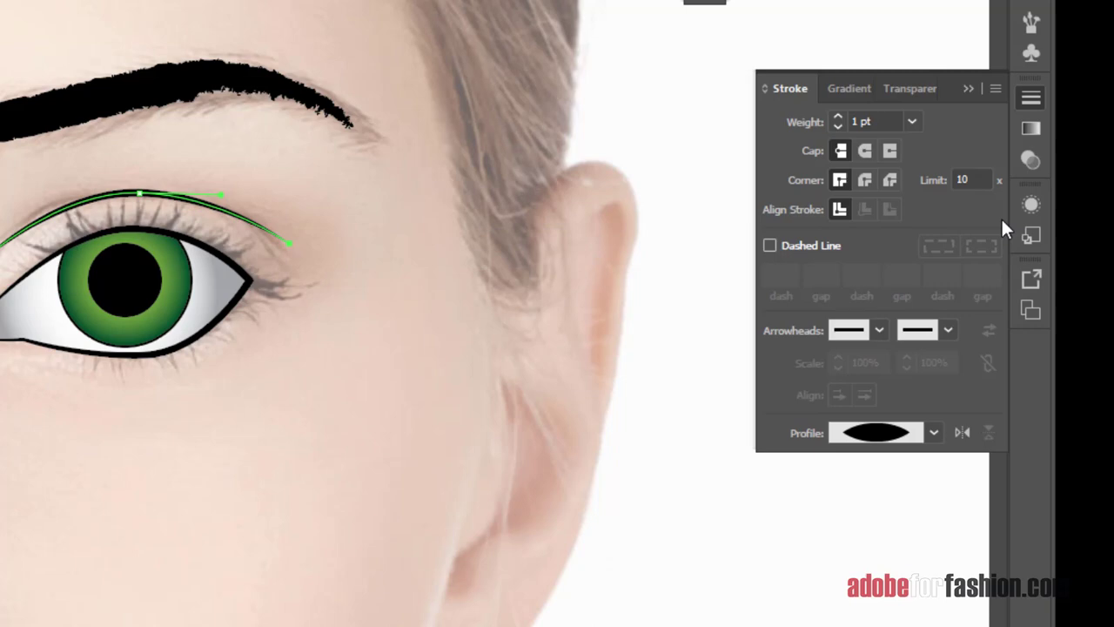
click(1031, 161)
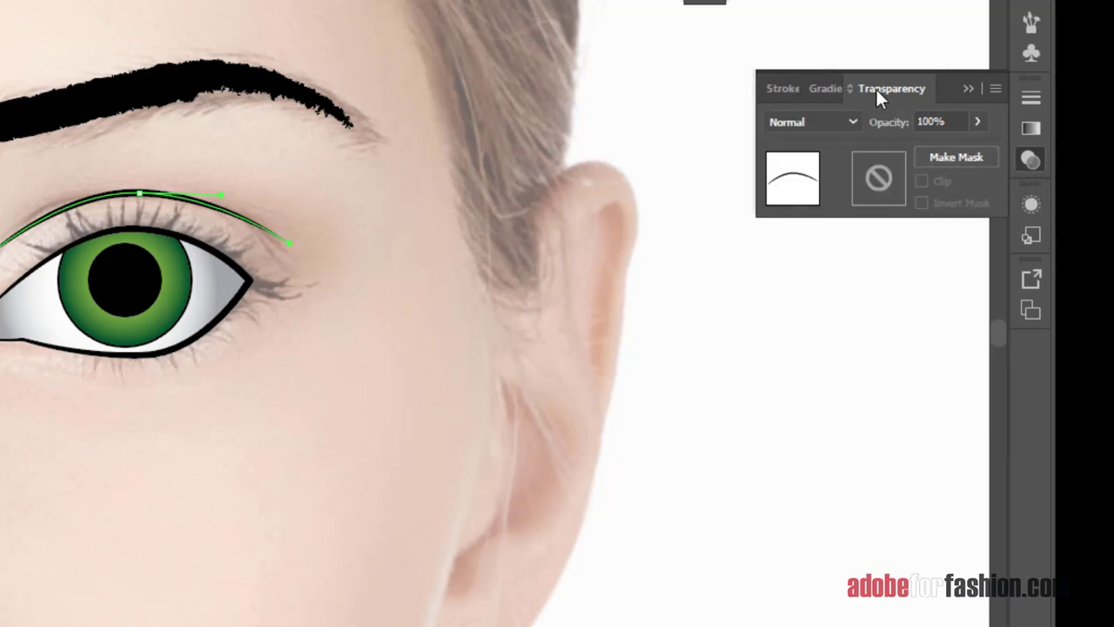
click(977, 122)
drag(974, 153, 956, 154)
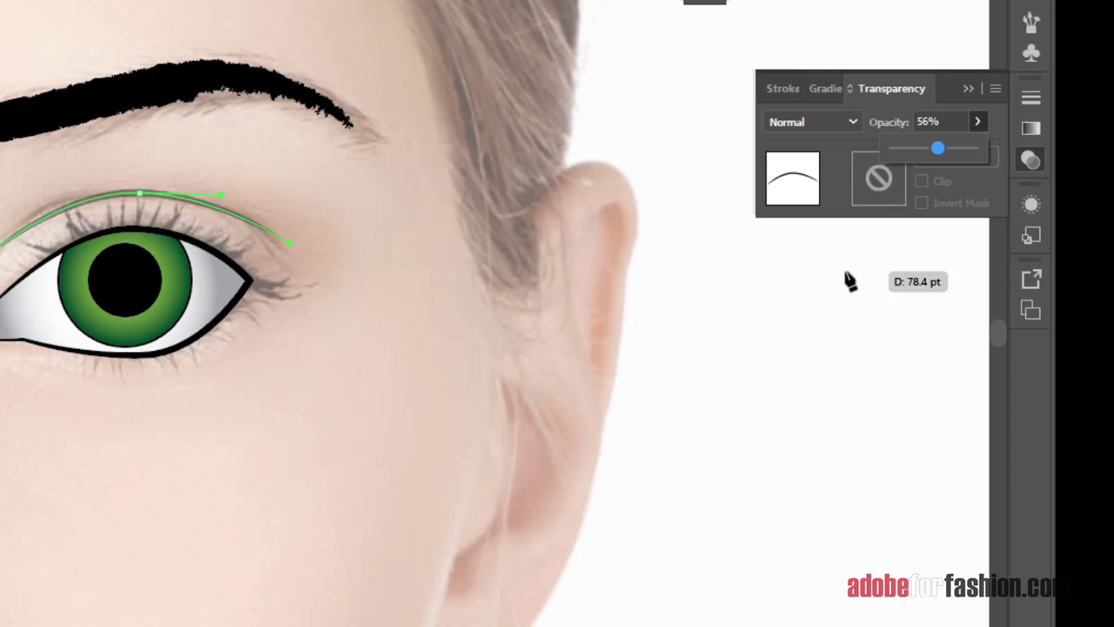
Confirm the 56% opacity, undo a stray segment, and draw a small curved stroke beside the outer corner.
key(Return)
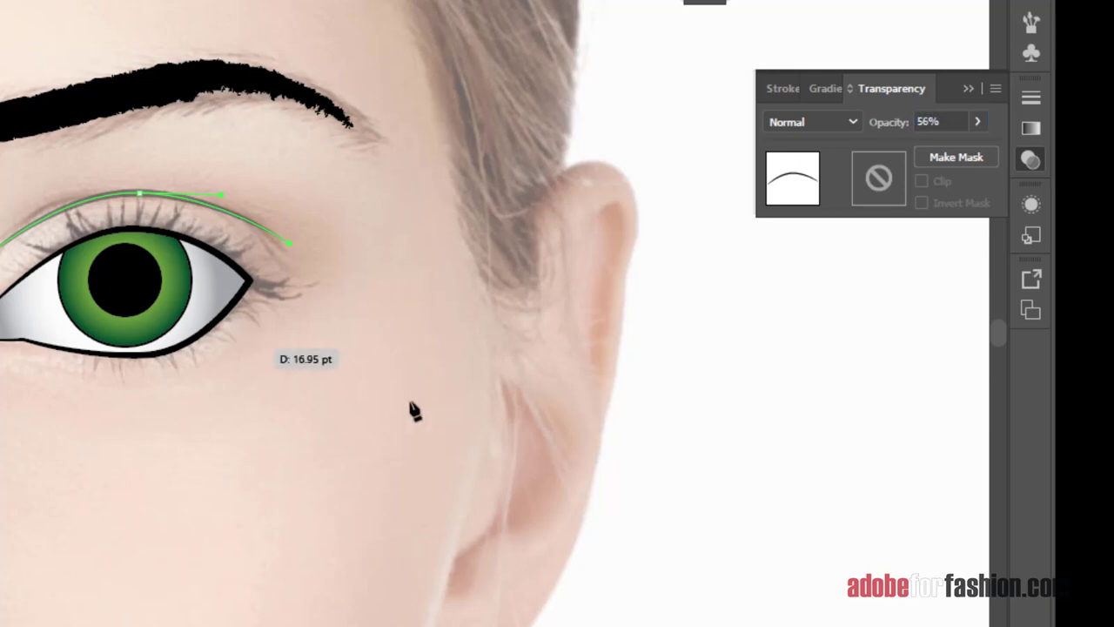
click(344, 237)
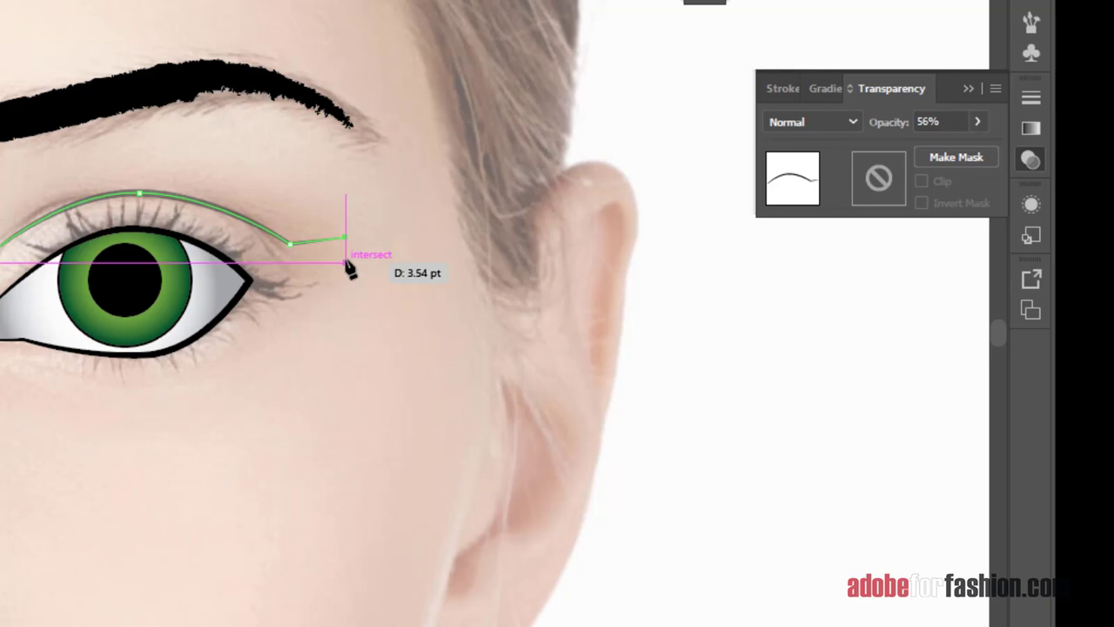
key(ctrl+z)
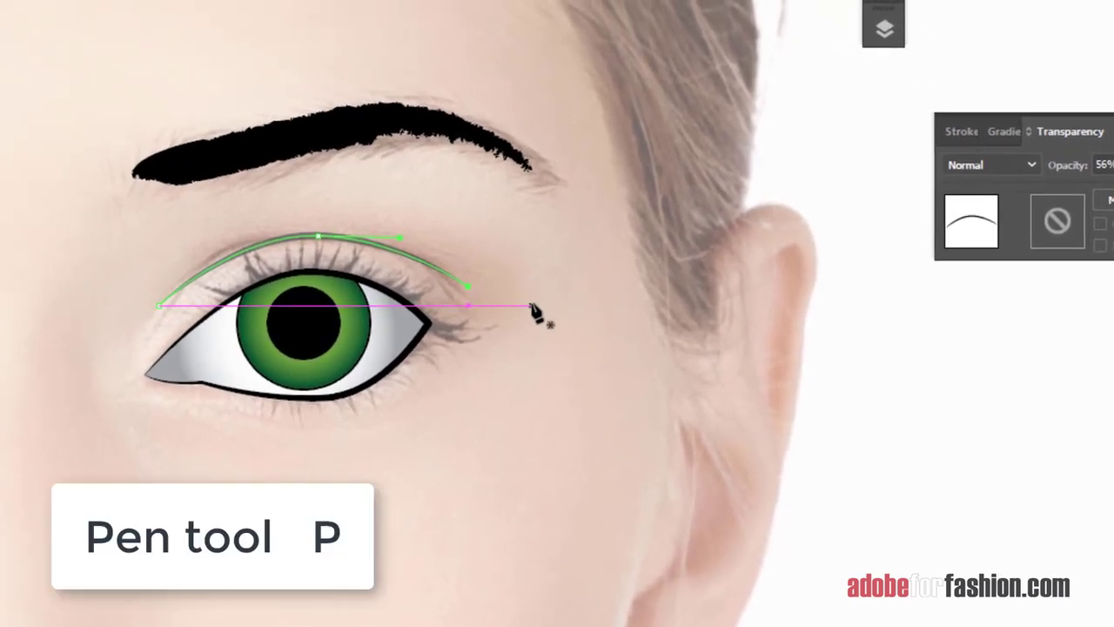
ctrl+click(525, 296)
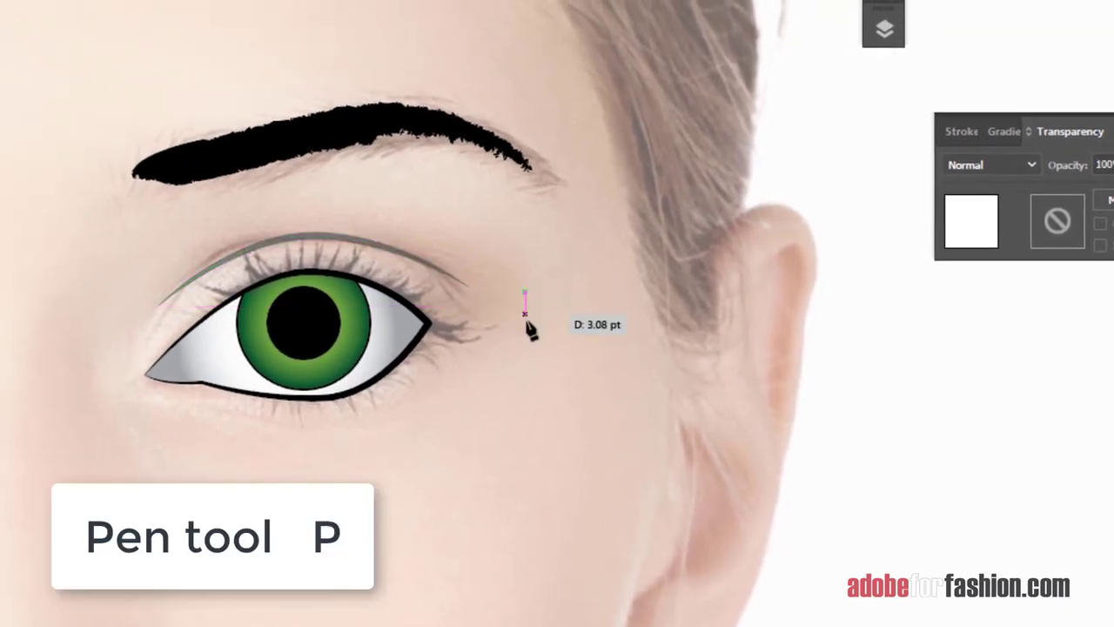
drag(527, 320, 509, 366)
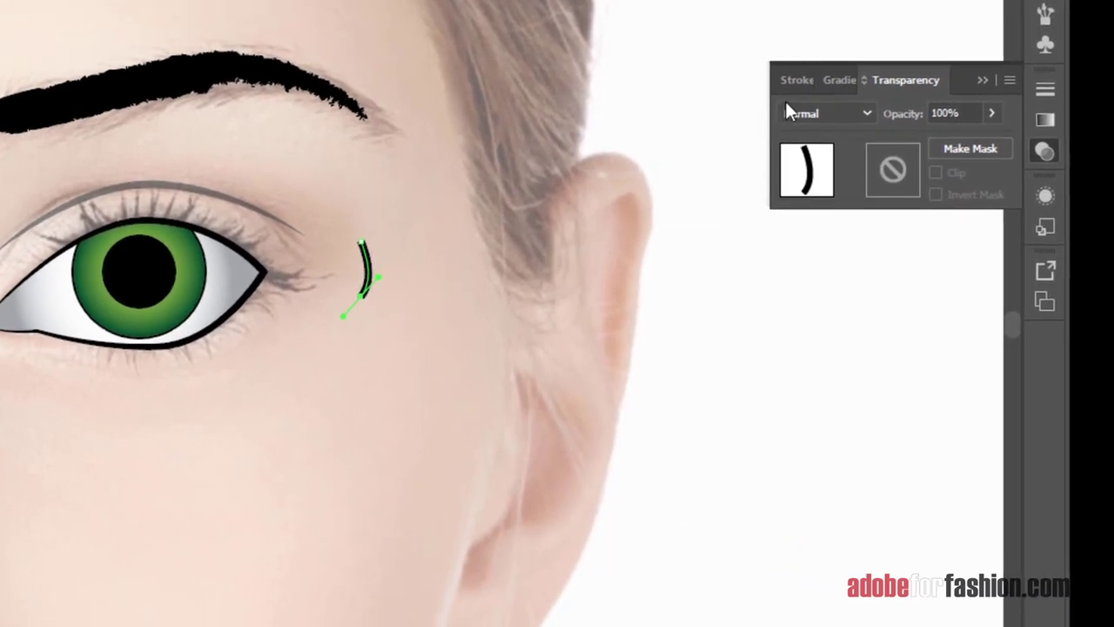
Give the lash stroke round caps, Width Profile 4 and a flipped taper.
click(792, 80)
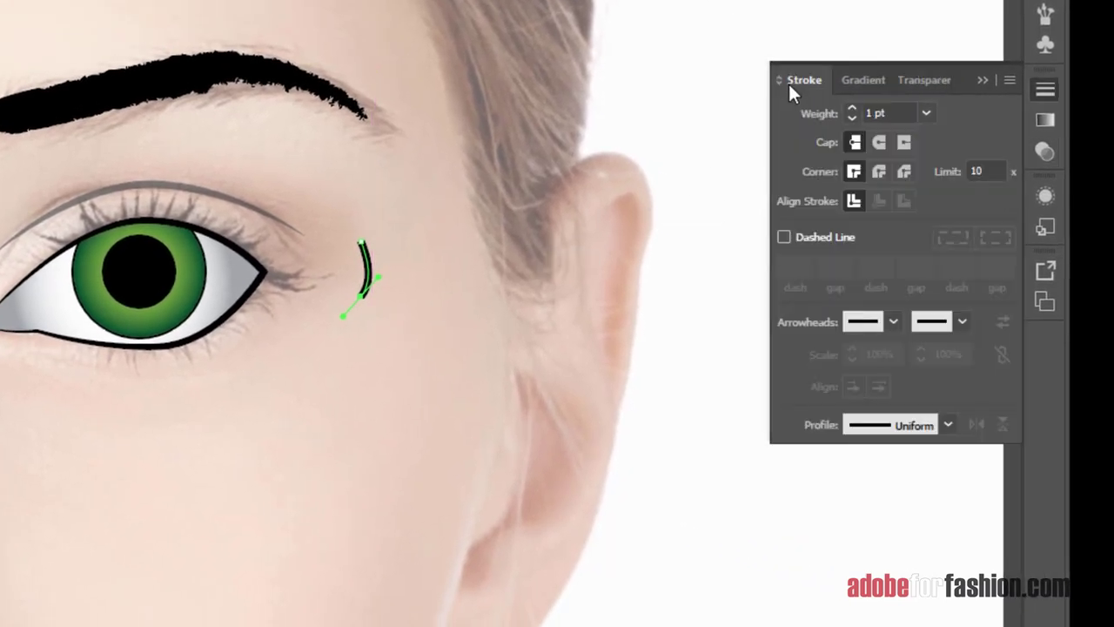
click(882, 142)
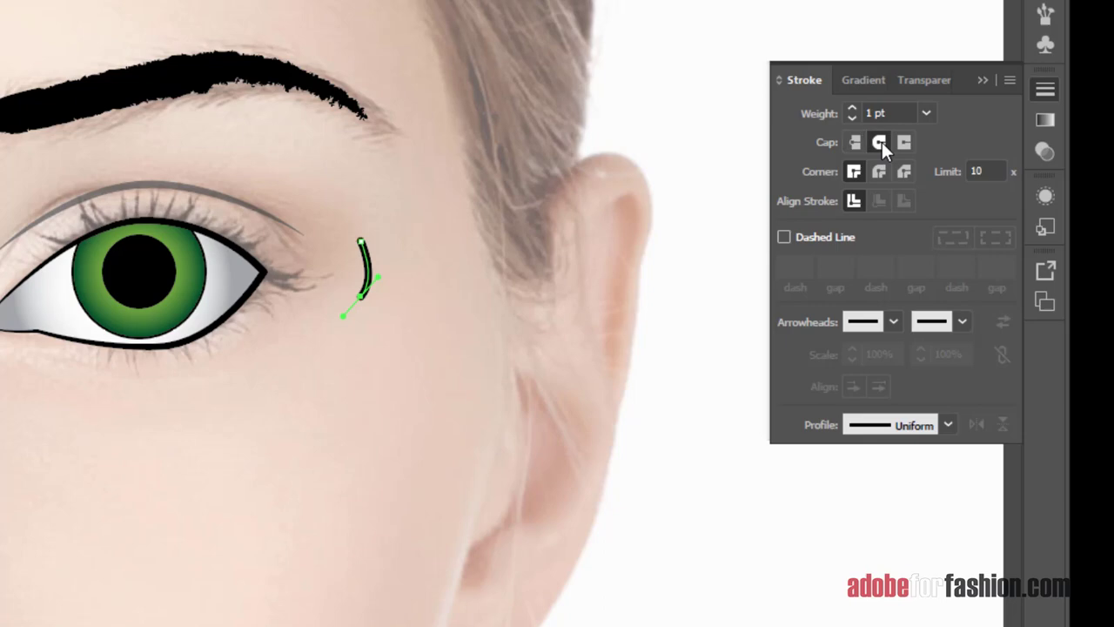
click(947, 425)
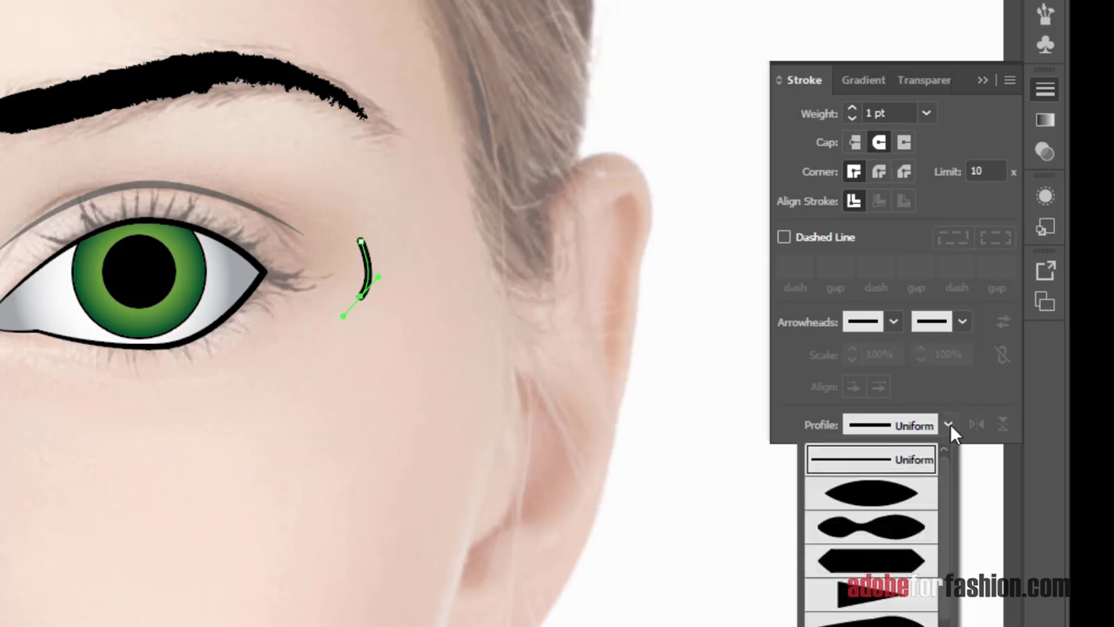
click(870, 603)
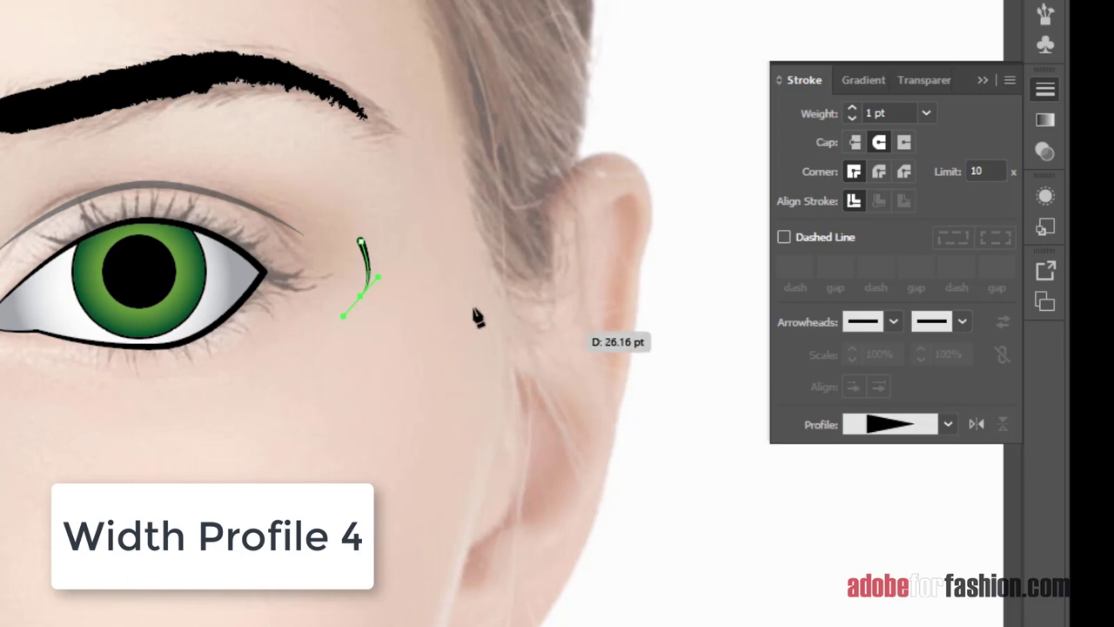
click(976, 424)
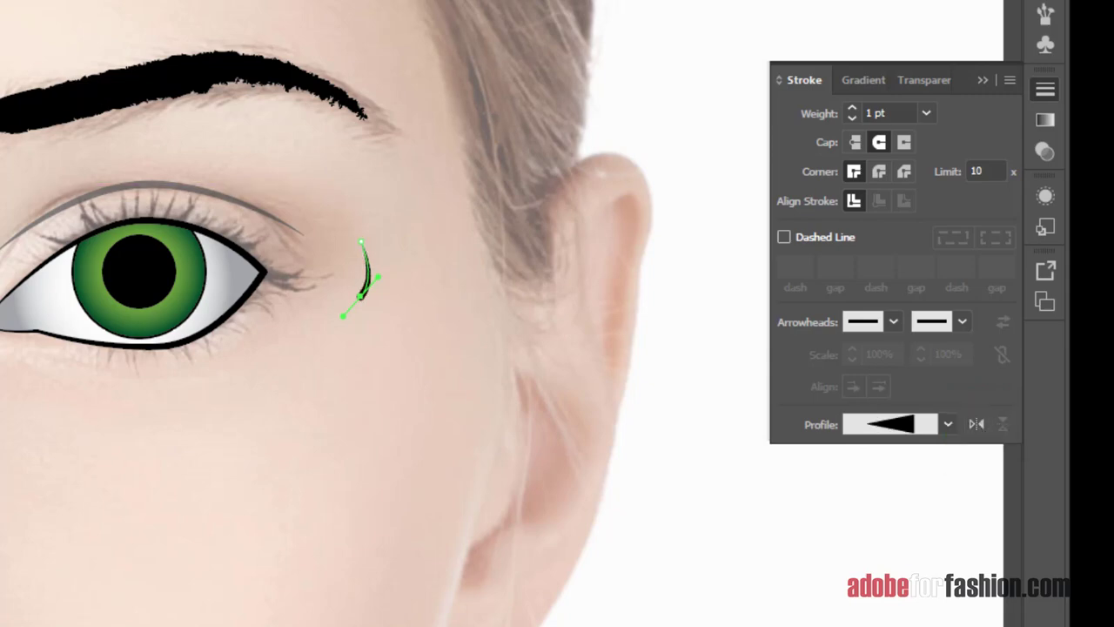
click(521, 383)
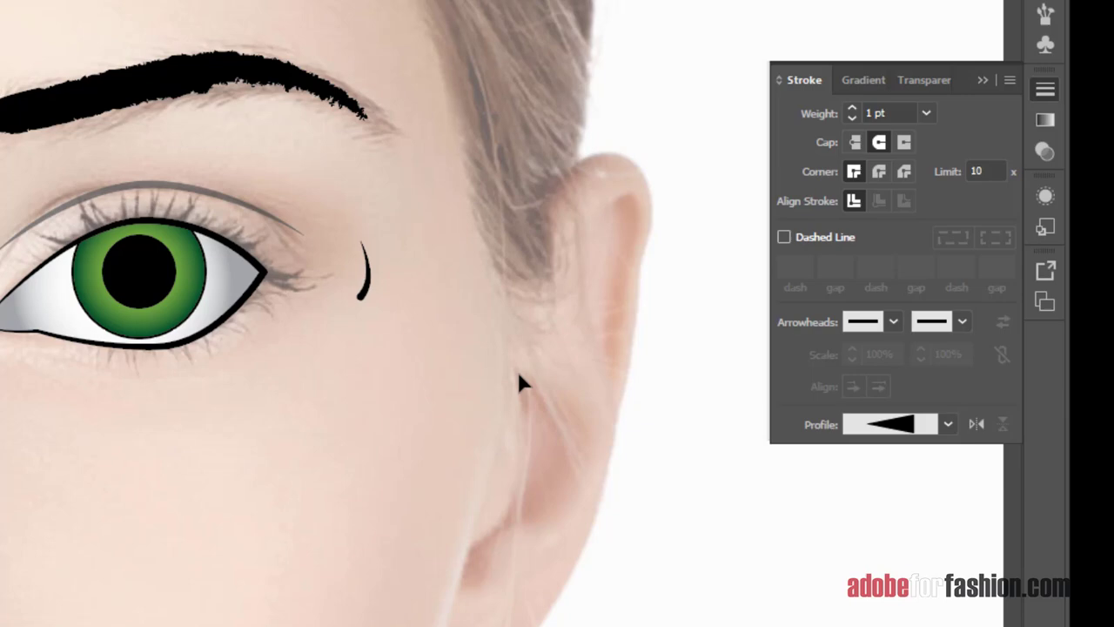
Enlarge the eyelash stroke slightly using its bounding box.
click(365, 295)
drag(375, 240, 381, 222)
click(438, 233)
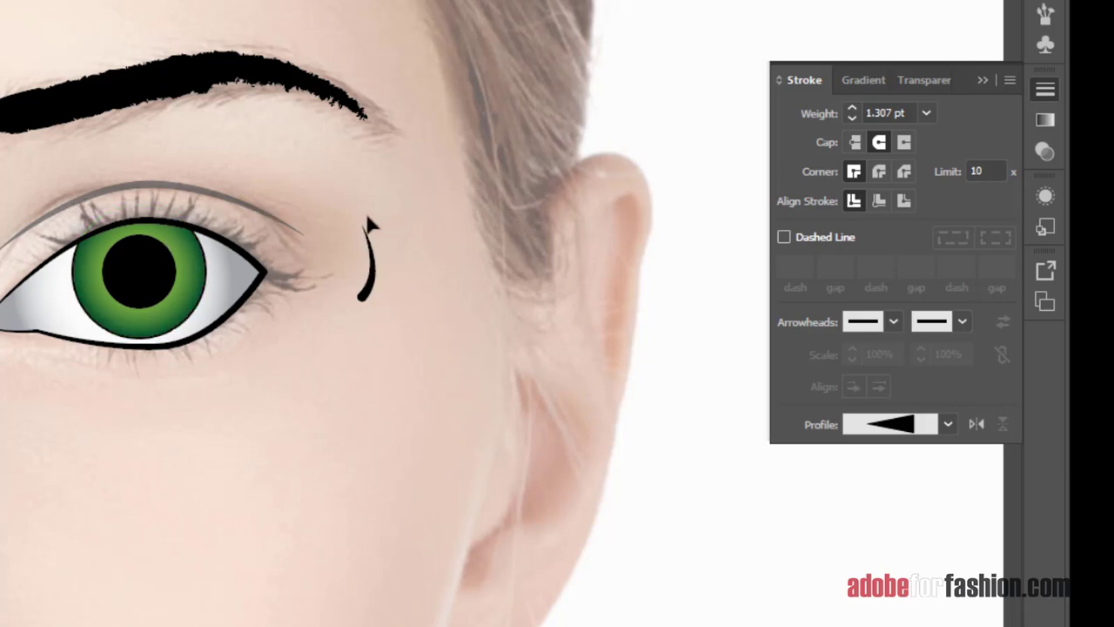
Save the selected lash as new Scatter Brush 1, then delete the original stroke.
mouse_move(335, 209)
mouse_down()
mouse_move(375, 256)
mouse_move(405, 328)
mouse_up()
mouse_move(368, 414)
mouse_down()
mouse_move(372, 424)
mouse_move(336, 385)
mouse_up()
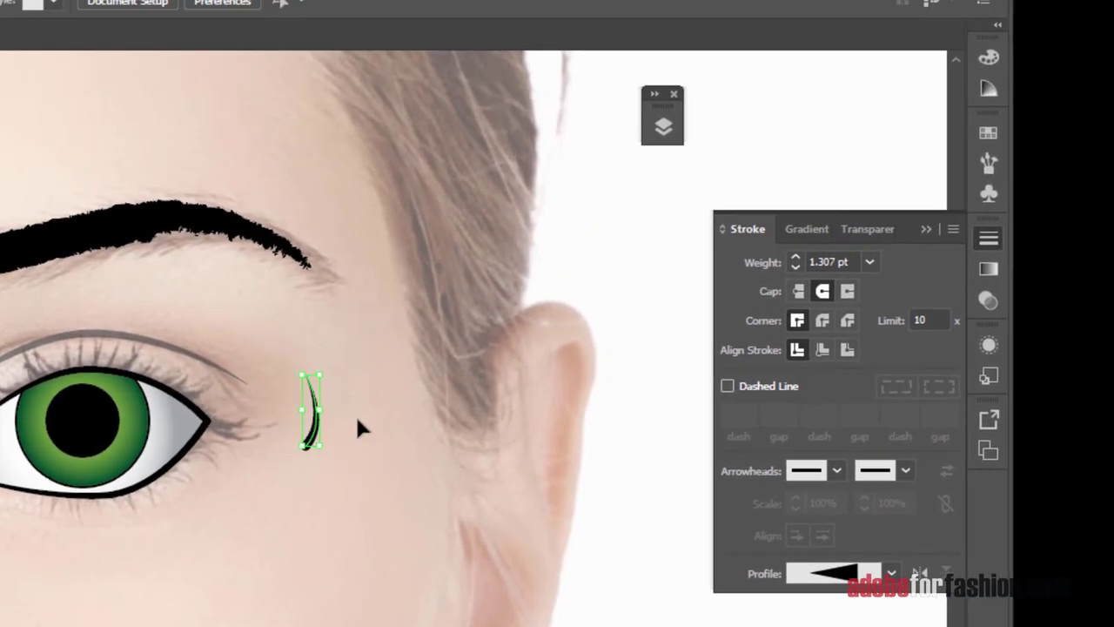
click(988, 161)
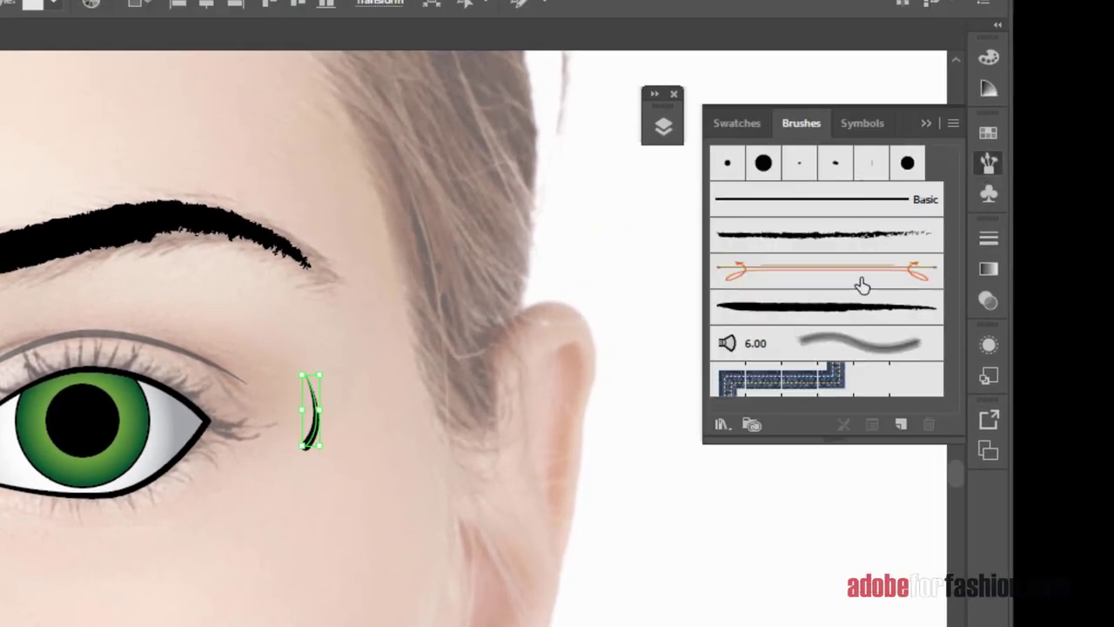
click(902, 425)
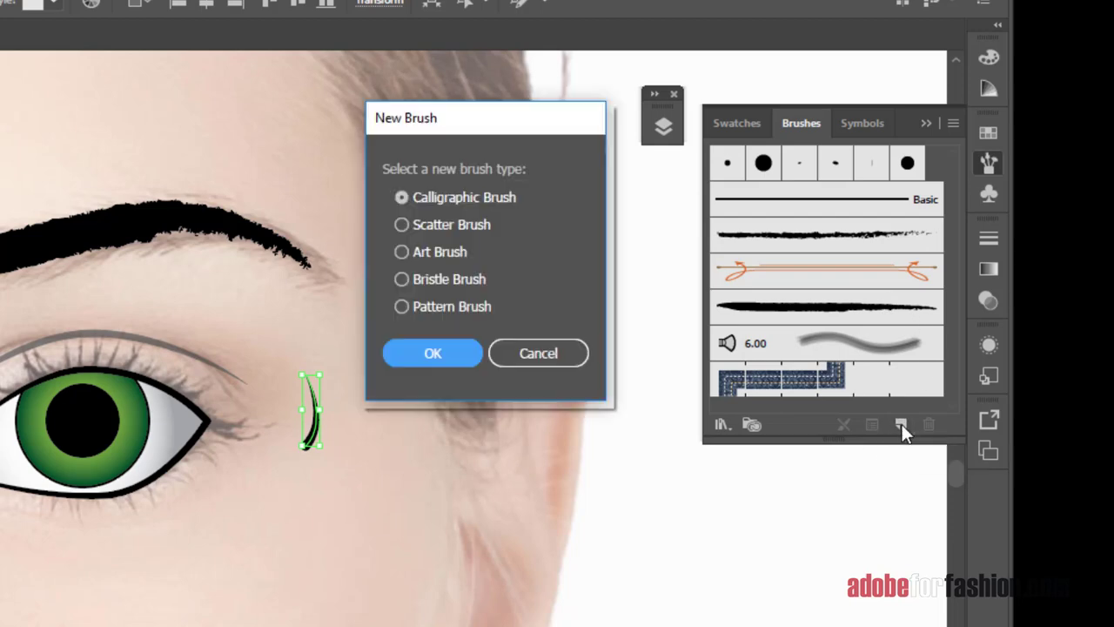
click(485, 226)
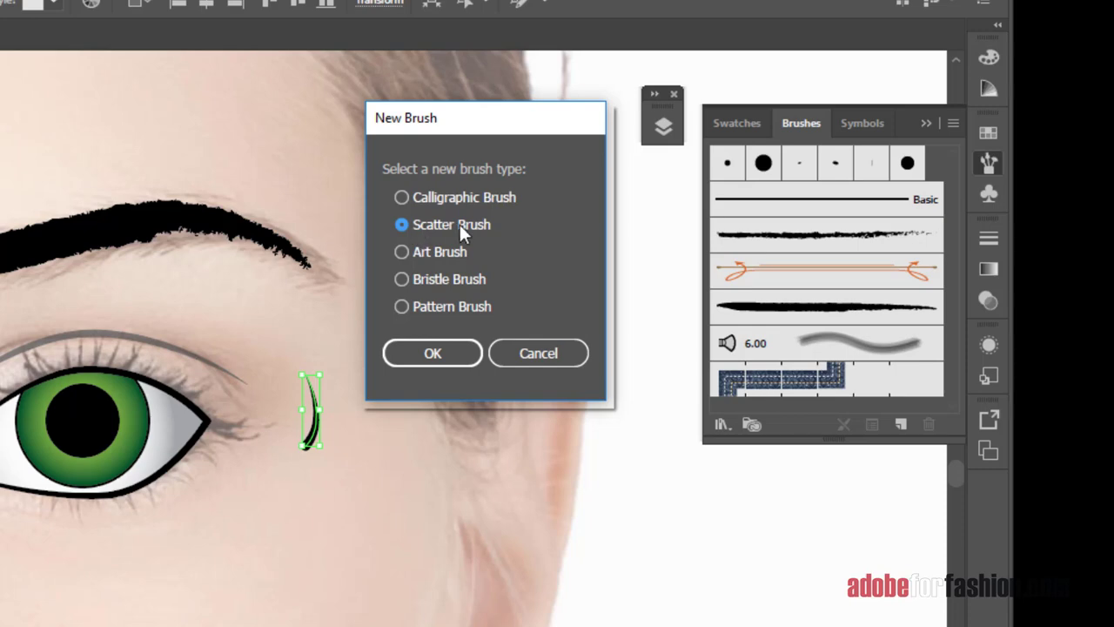
click(455, 358)
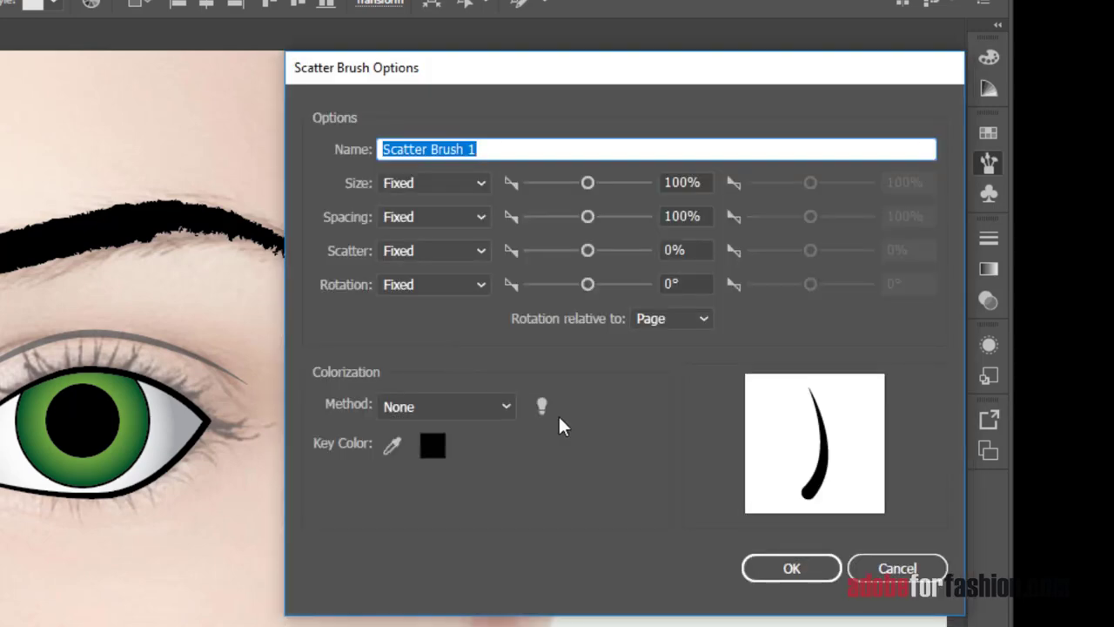
click(792, 570)
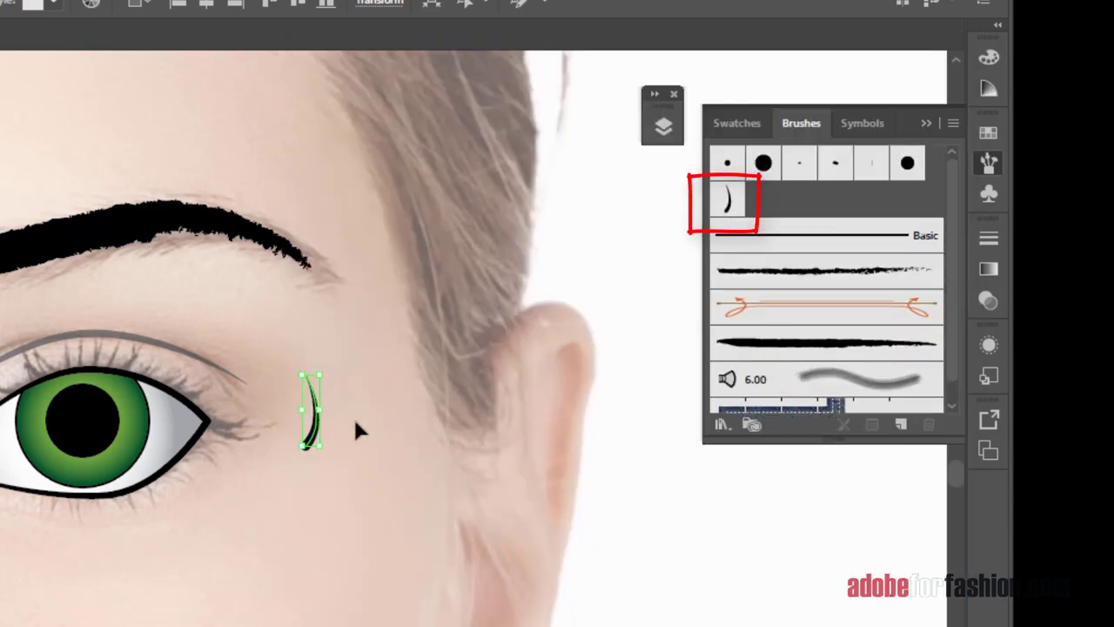
key(Delete)
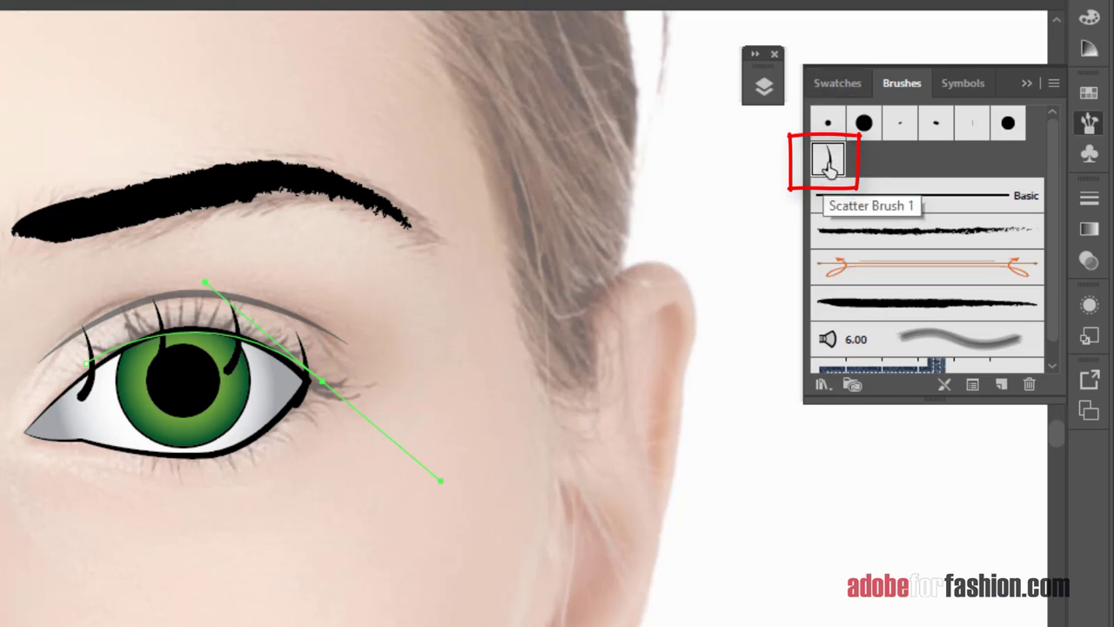
Change Scatter Brush 1 to 21% spacing and -50° rotation.
double_click(831, 162)
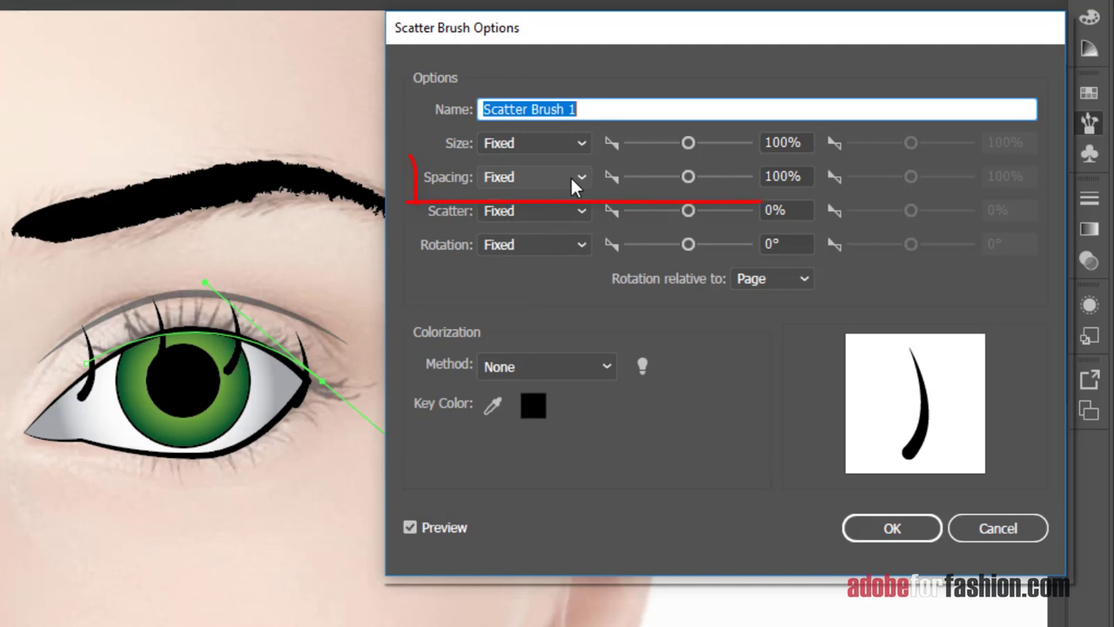
drag(688, 177, 639, 175)
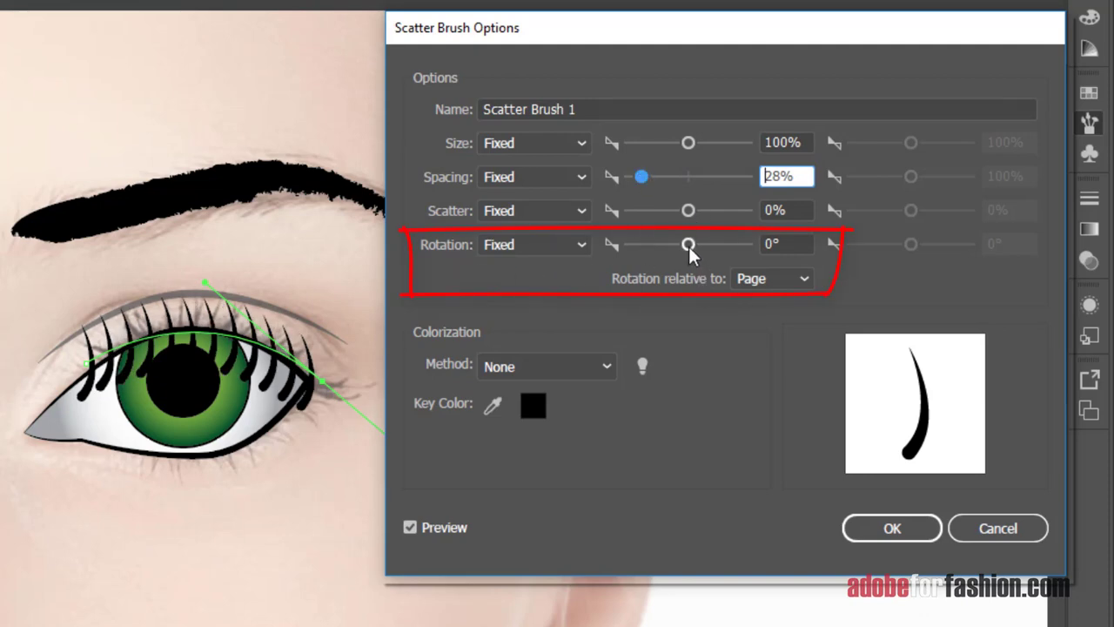
drag(688, 246, 671, 248)
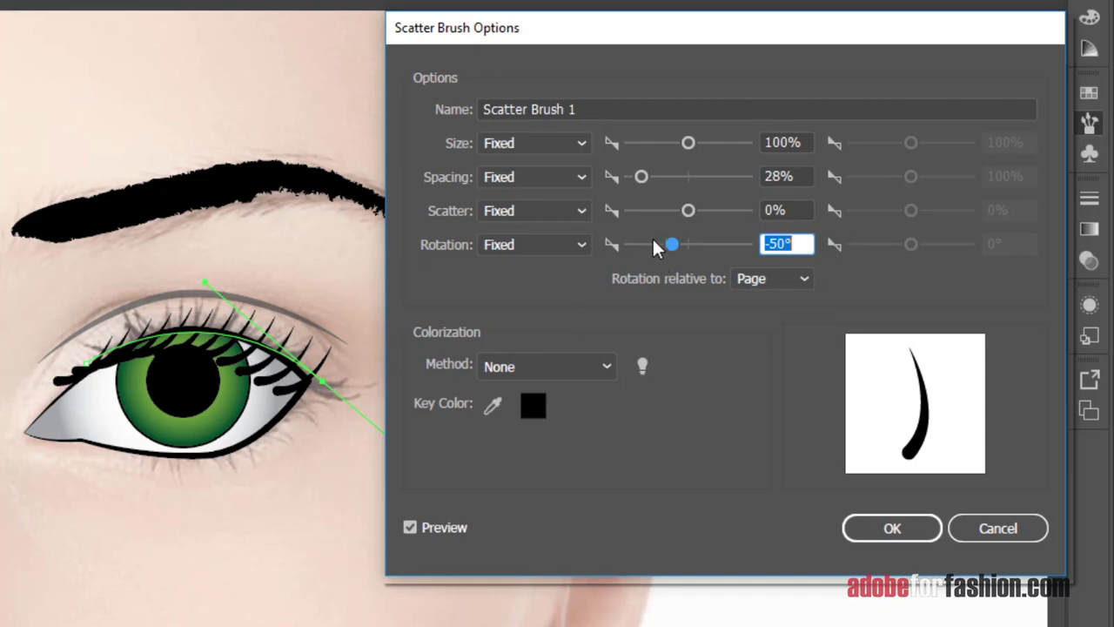
drag(638, 174, 632, 175)
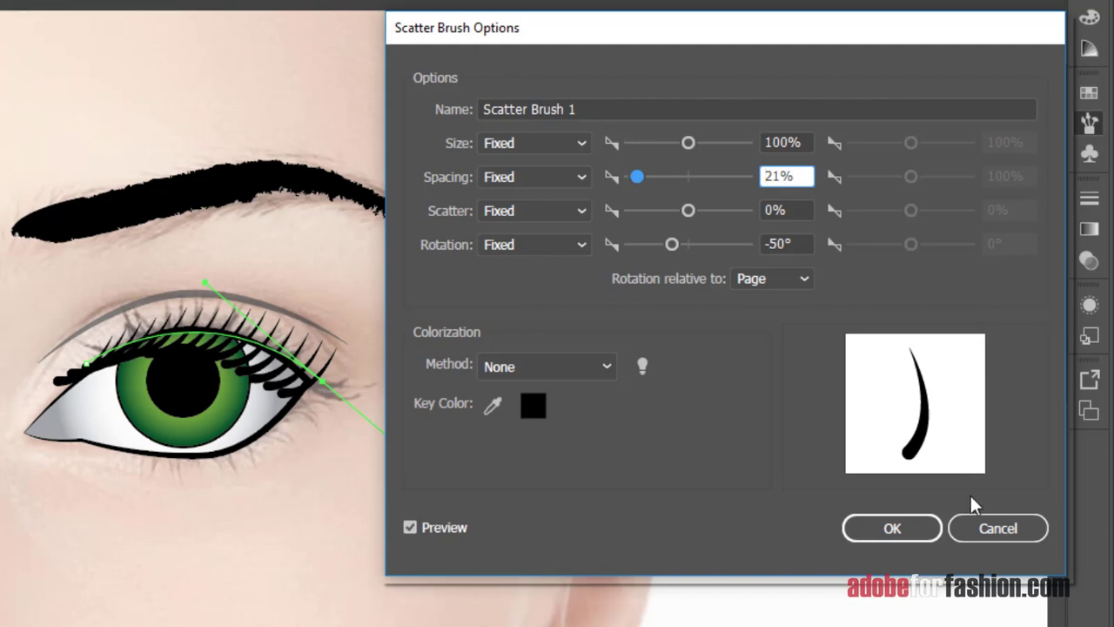
click(906, 526)
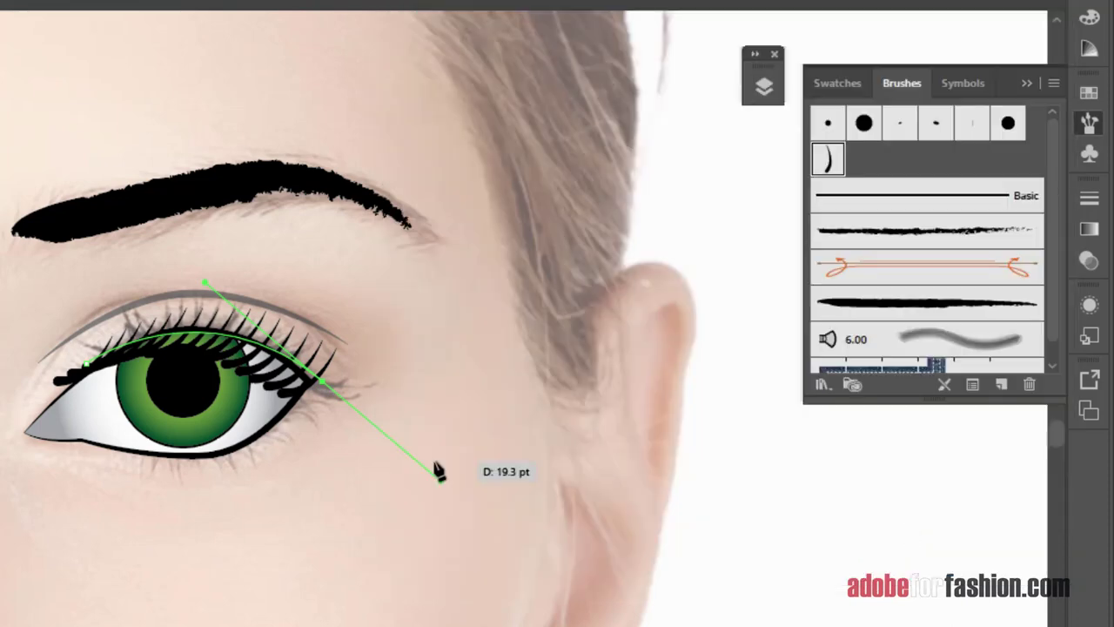
Move the lash path's end anchors and curve with Direct Selection to fit the lid.
drag(440, 470, 435, 396)
key(a)
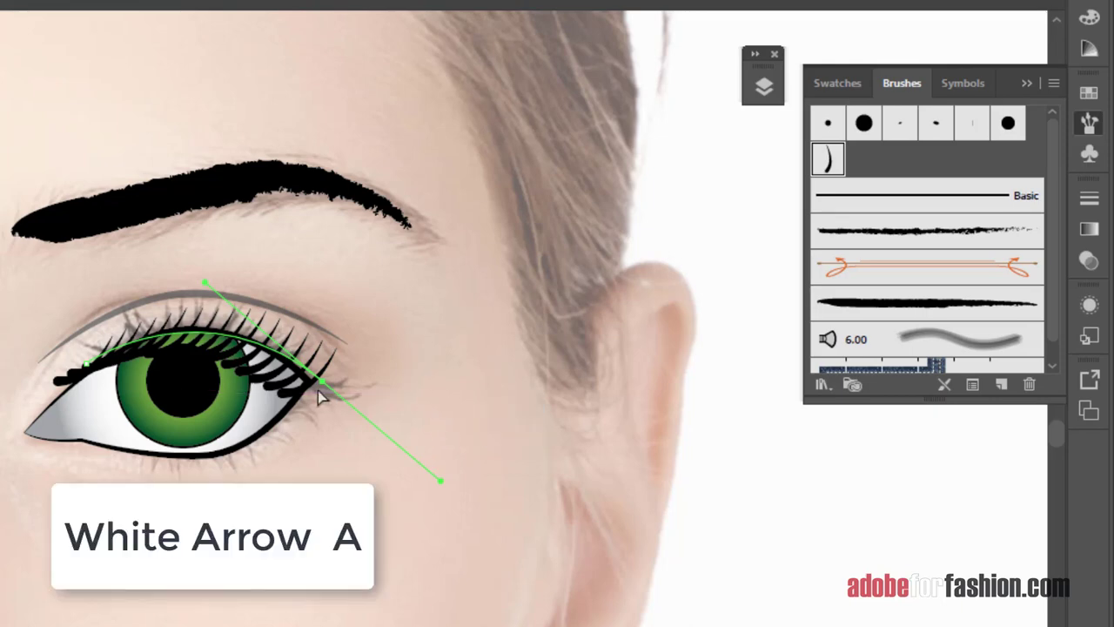
drag(324, 384, 335, 370)
drag(87, 367, 94, 368)
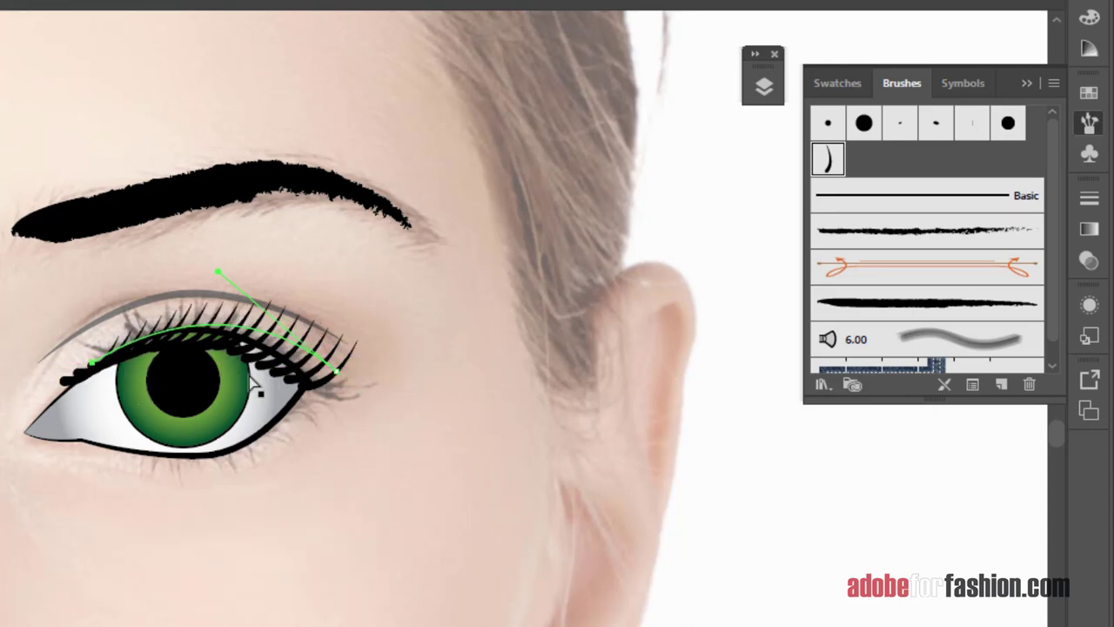
drag(339, 372, 342, 372)
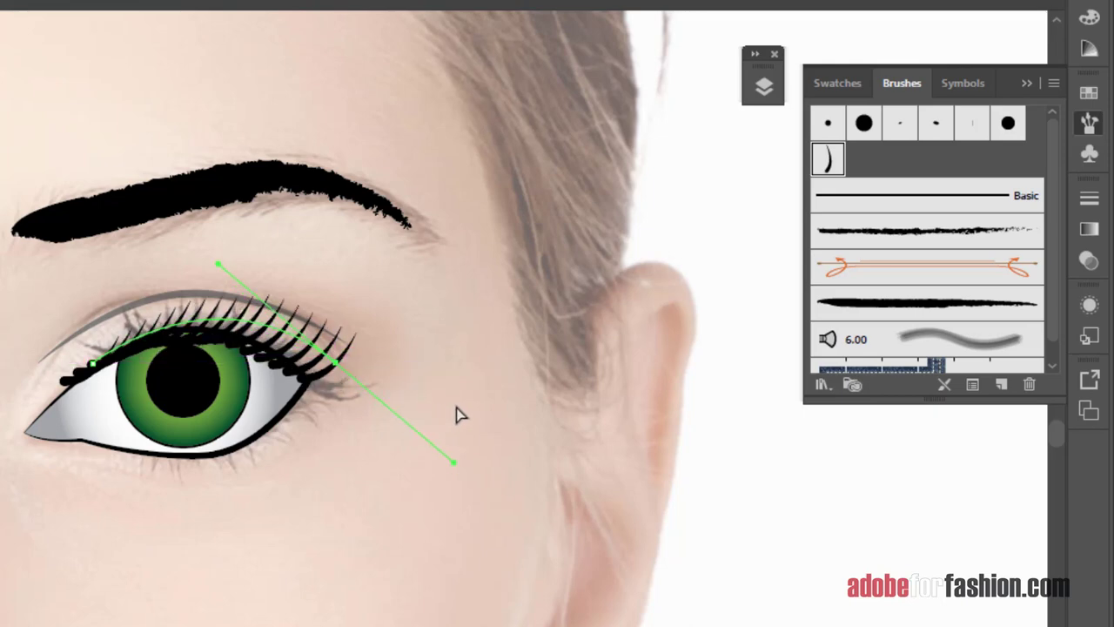
click(502, 559)
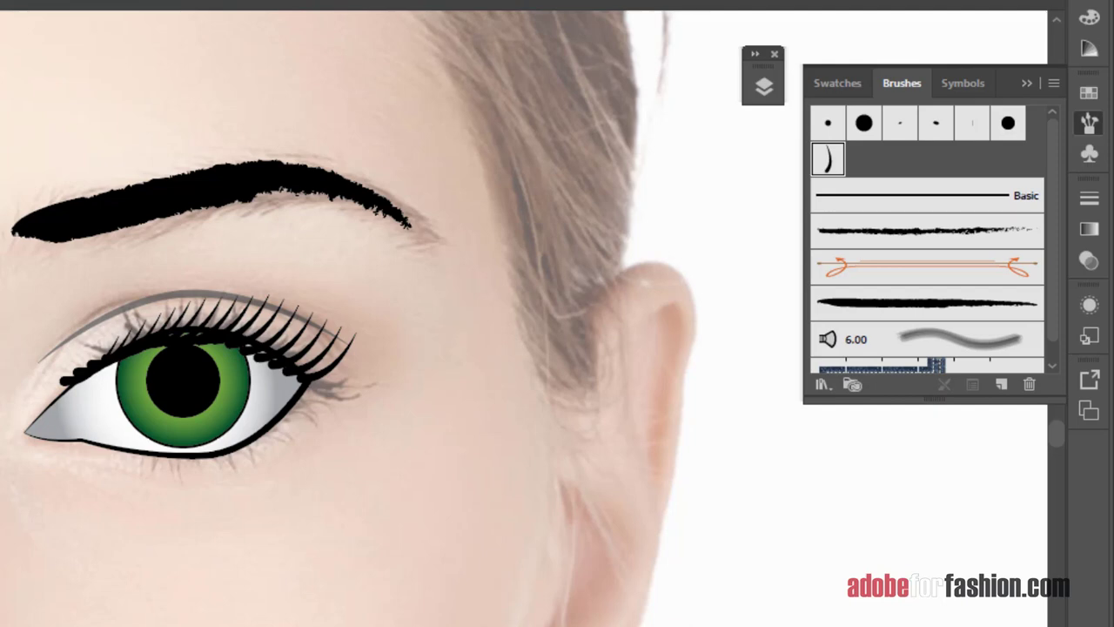
click(341, 379)
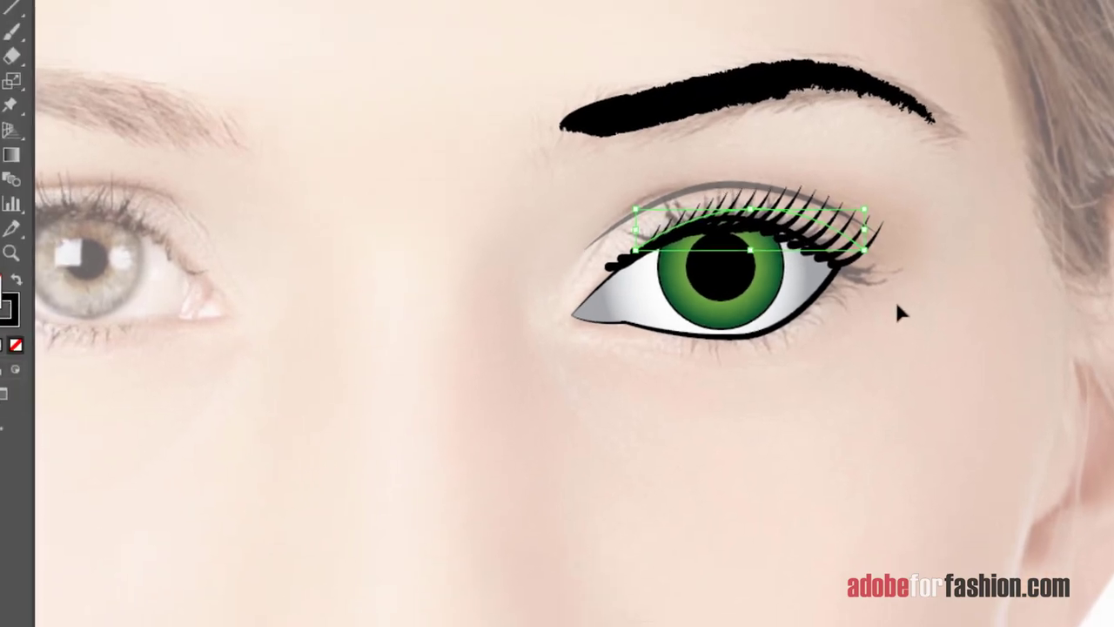
Reflect a vertical copy of the lashes around a point between the eyes.
key(o)
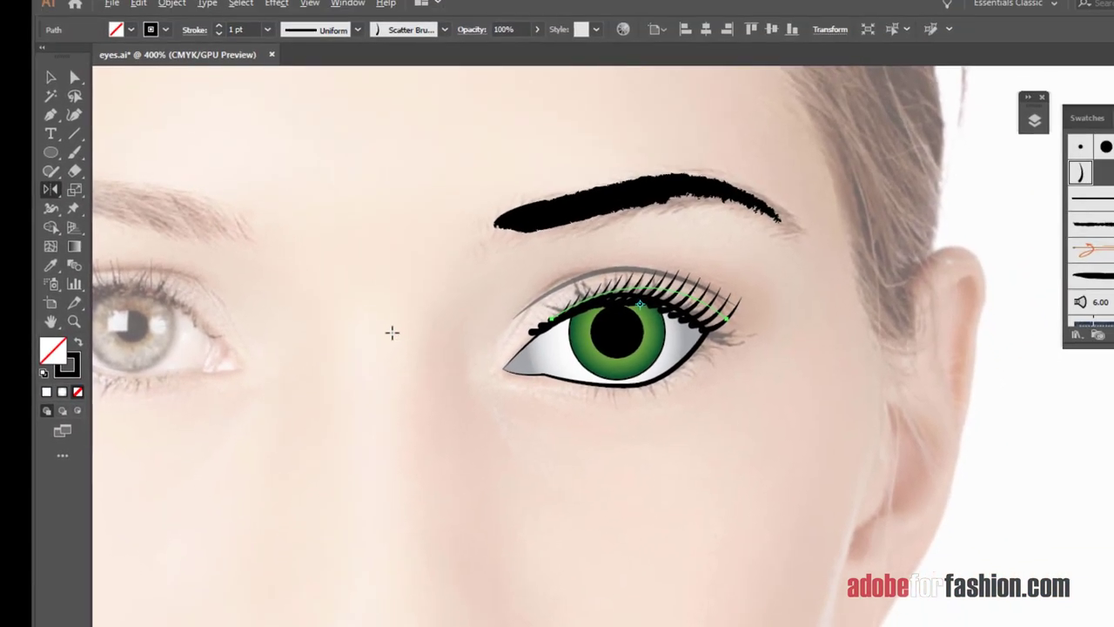
alt+click(430, 286)
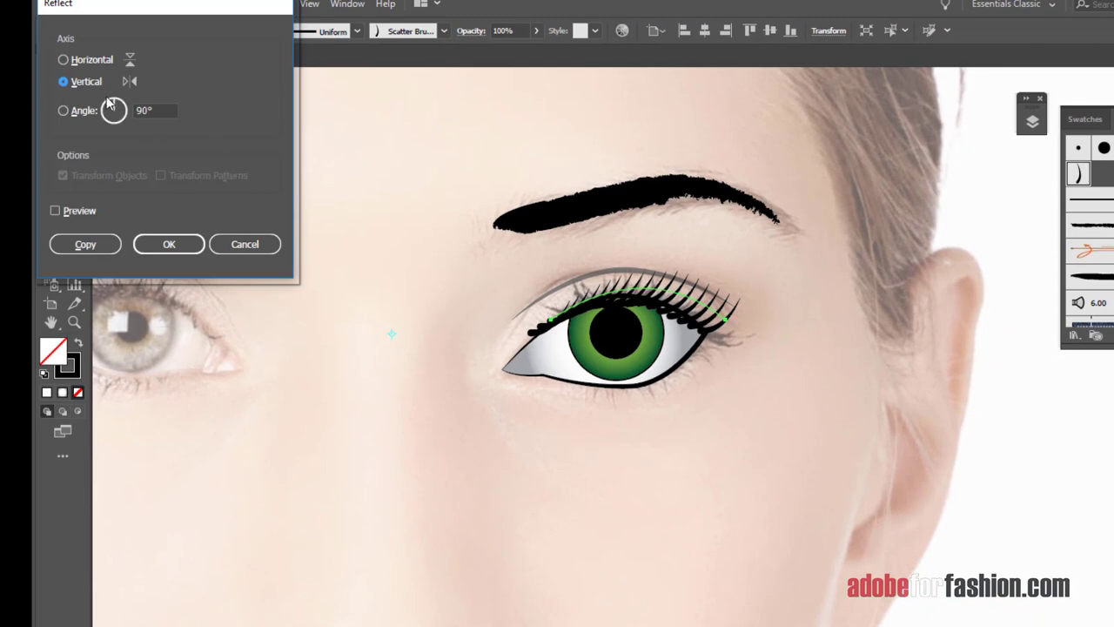
click(101, 245)
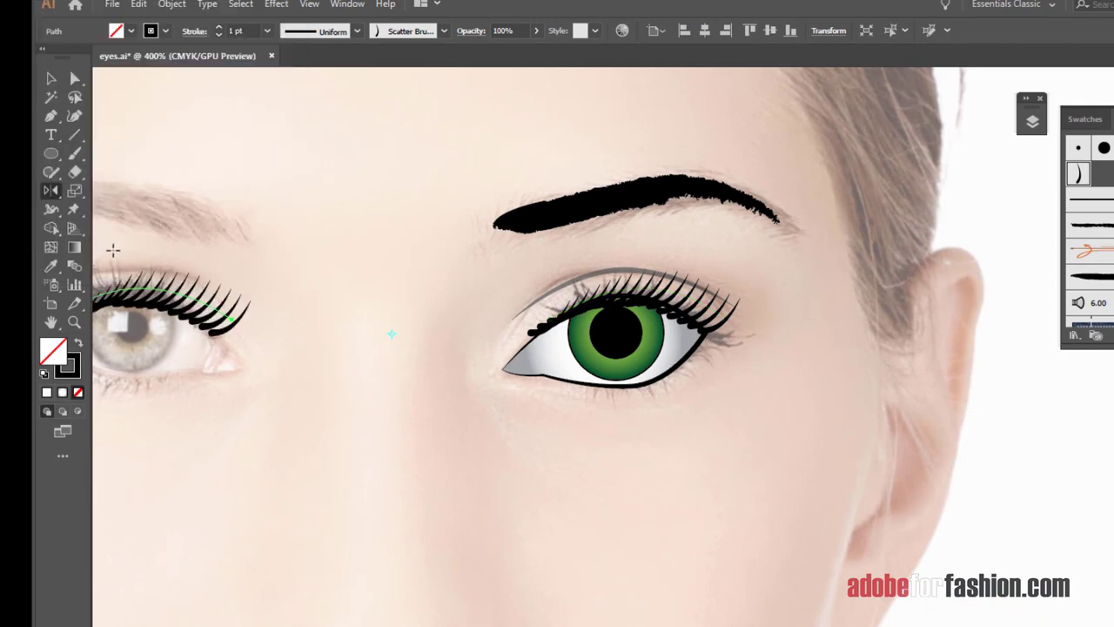
drag(405, 515, 542, 507)
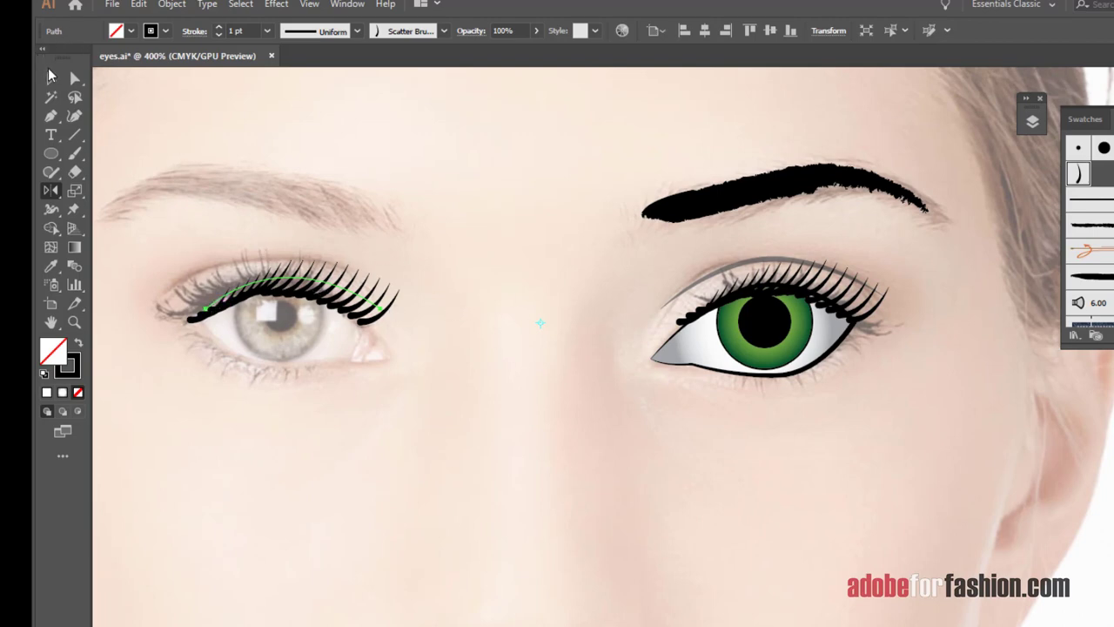
Delete the mirrored lash copy from the left eye and recentre on the right eye.
key(v)
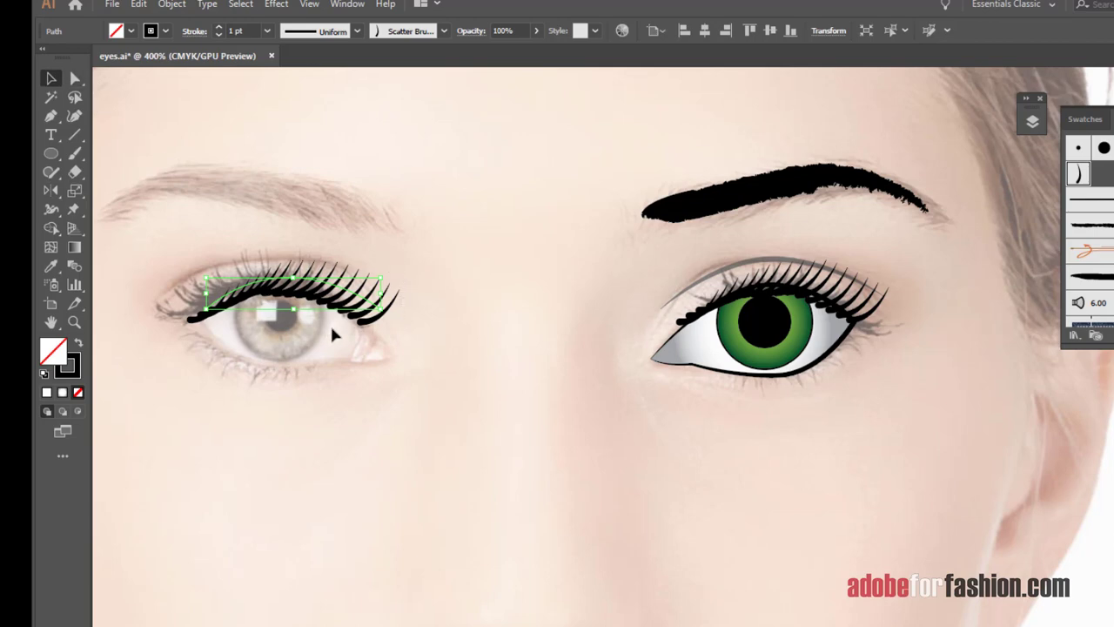
key(Delete)
drag(773, 455, 534, 456)
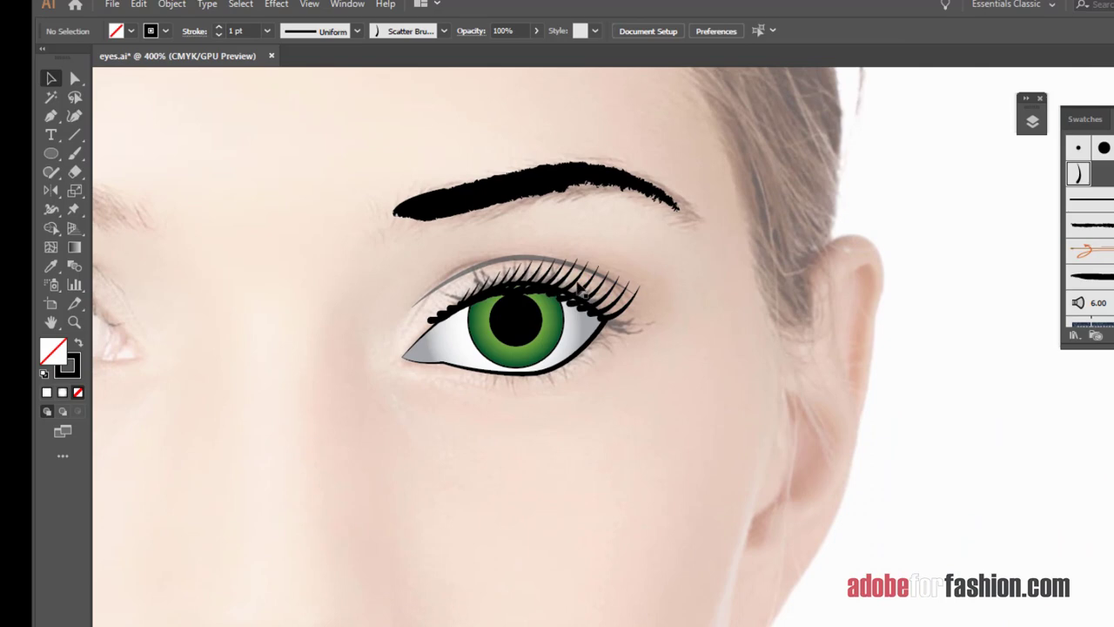
Expand the right eye's brushed lashes into shapes with Object > Expand Appearance.
click(539, 278)
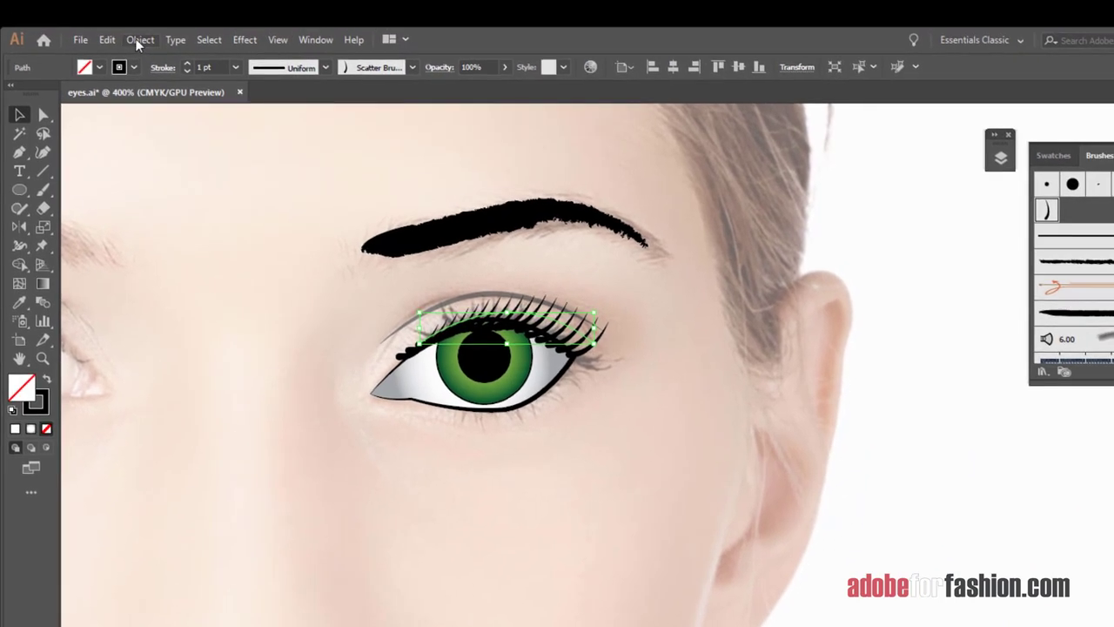
click(137, 40)
click(227, 228)
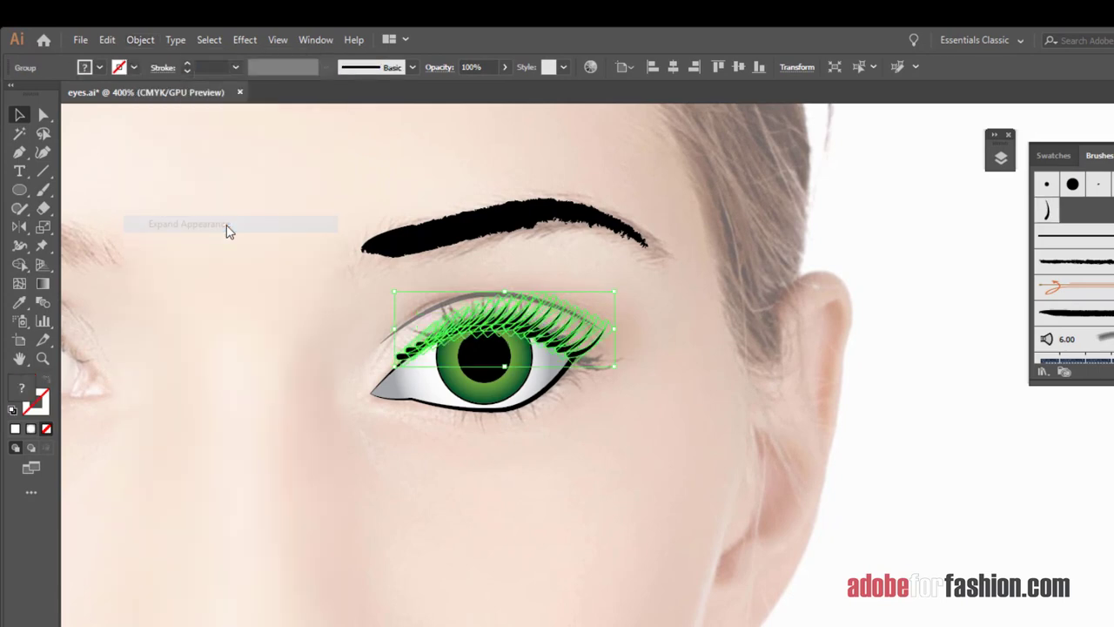
click(656, 361)
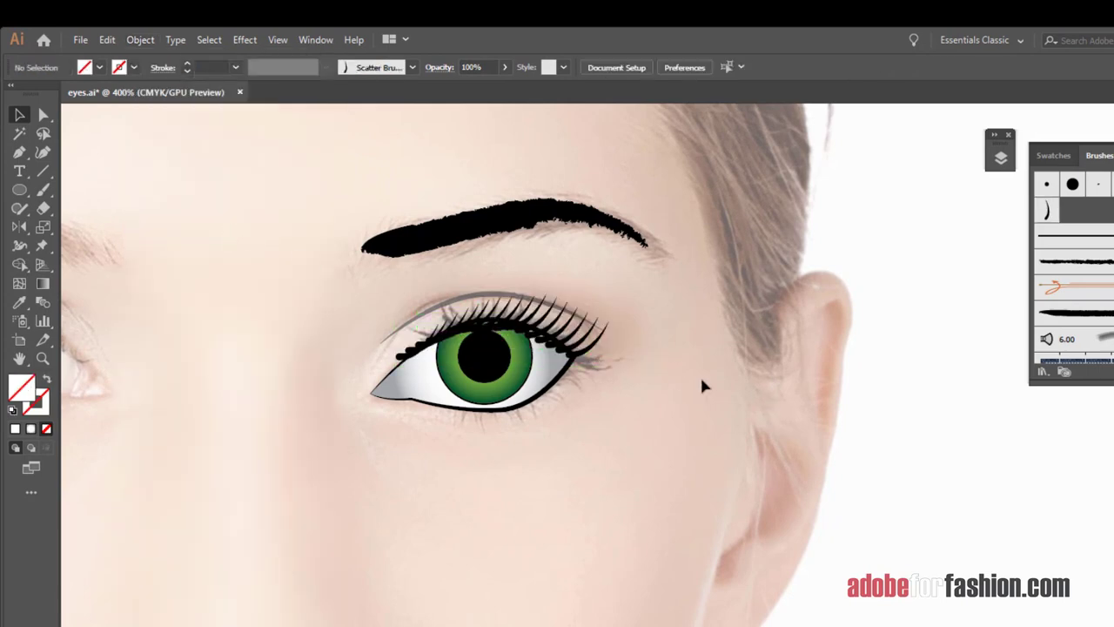
click(487, 294)
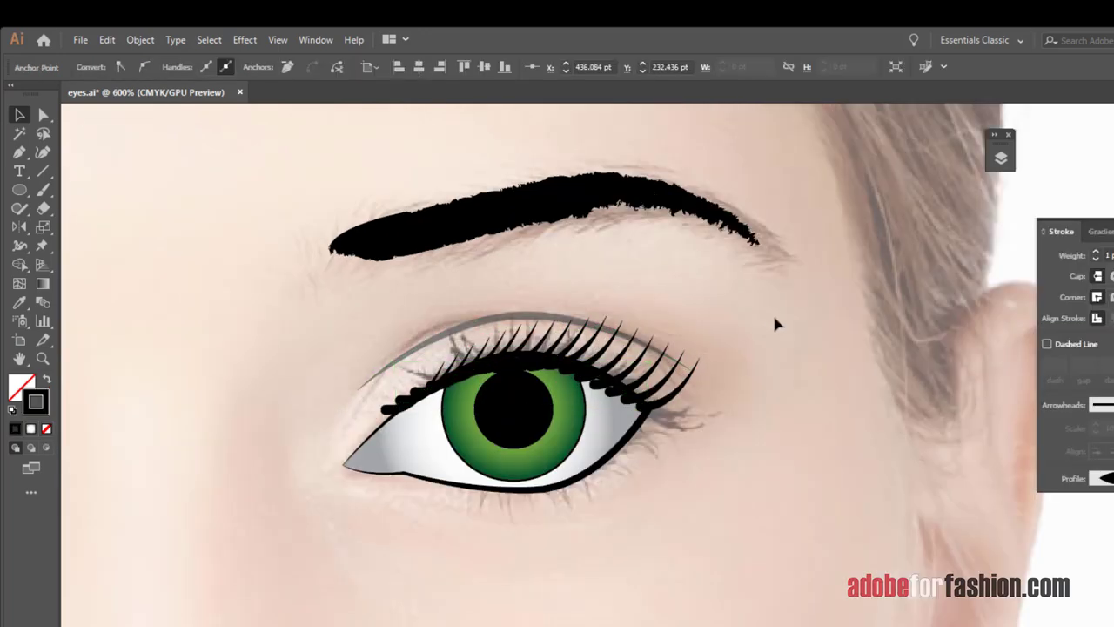
click(899, 370)
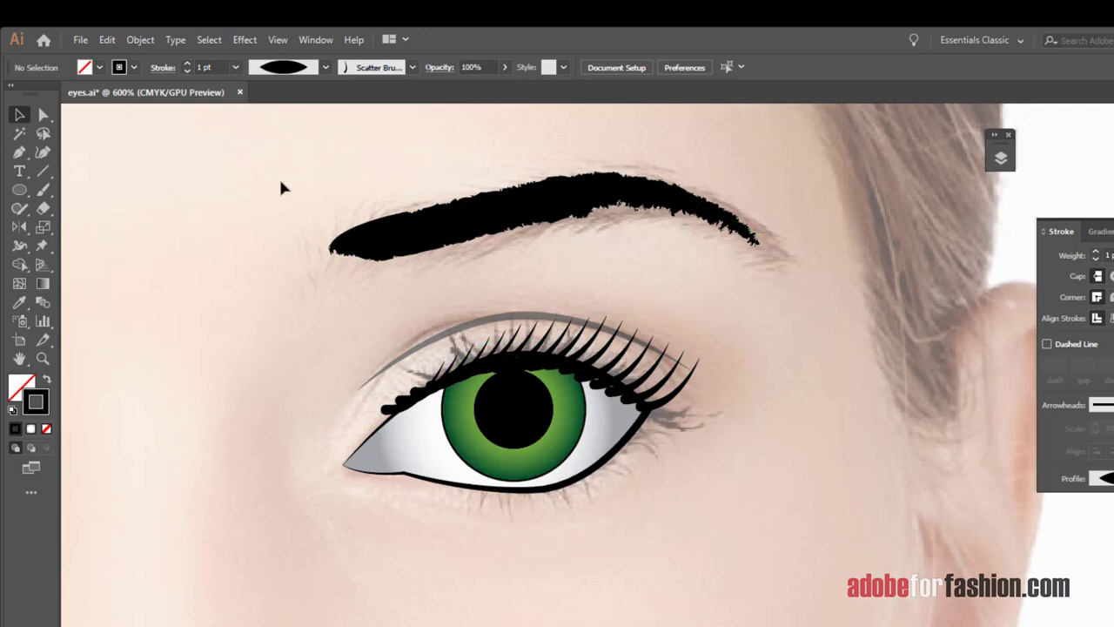
Select the eyebrow and eye artwork together and save it as symbol 'Eye'.
drag(279, 183, 774, 531)
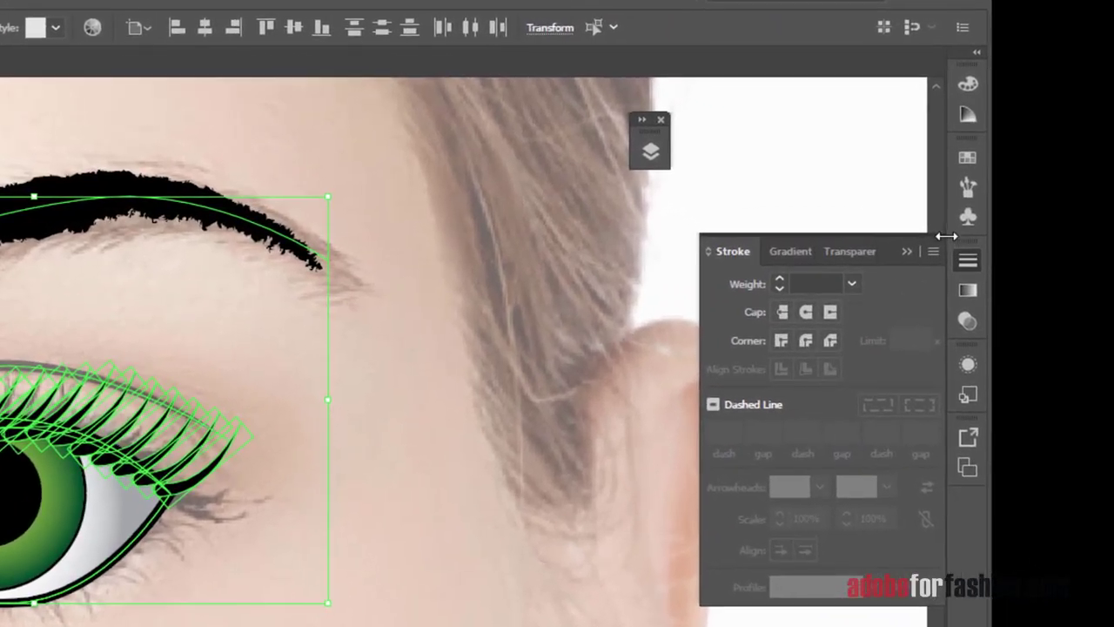
click(963, 213)
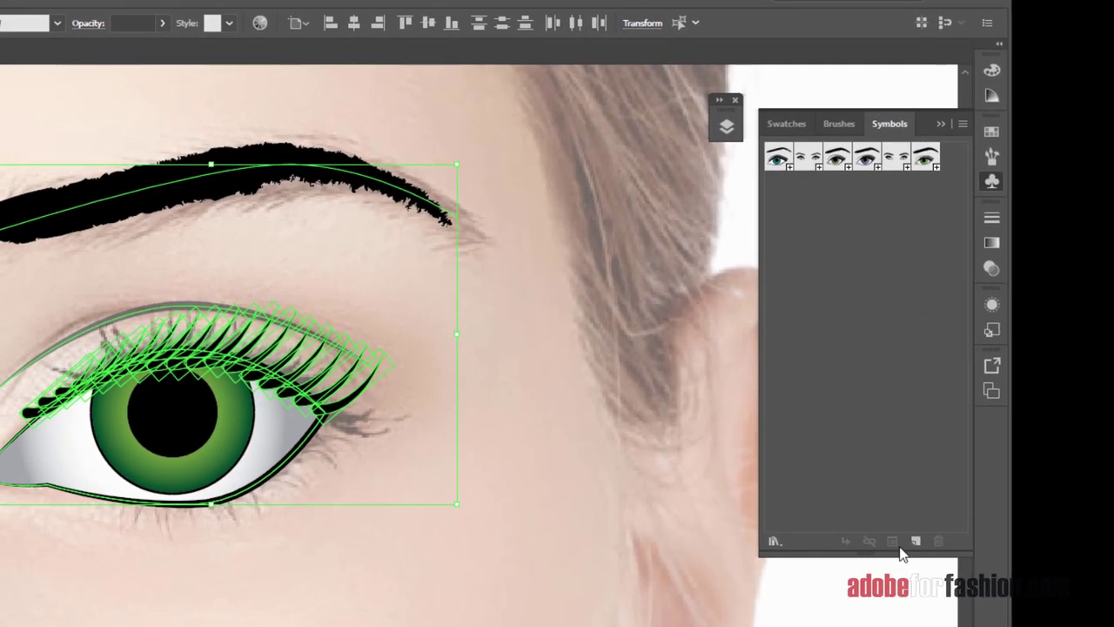
click(917, 542)
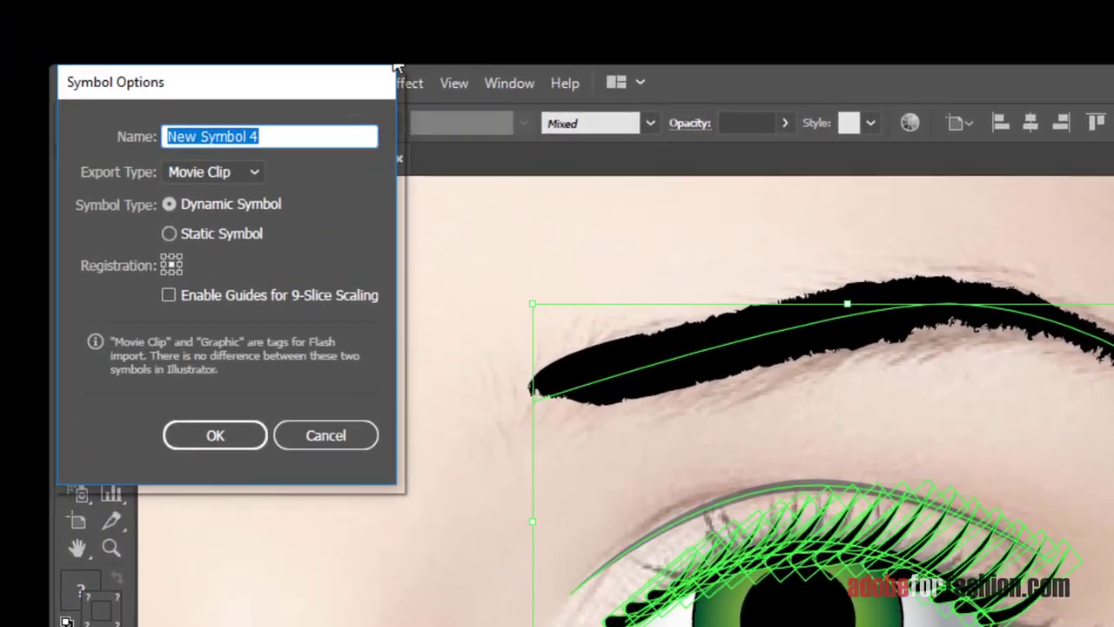
text(E)
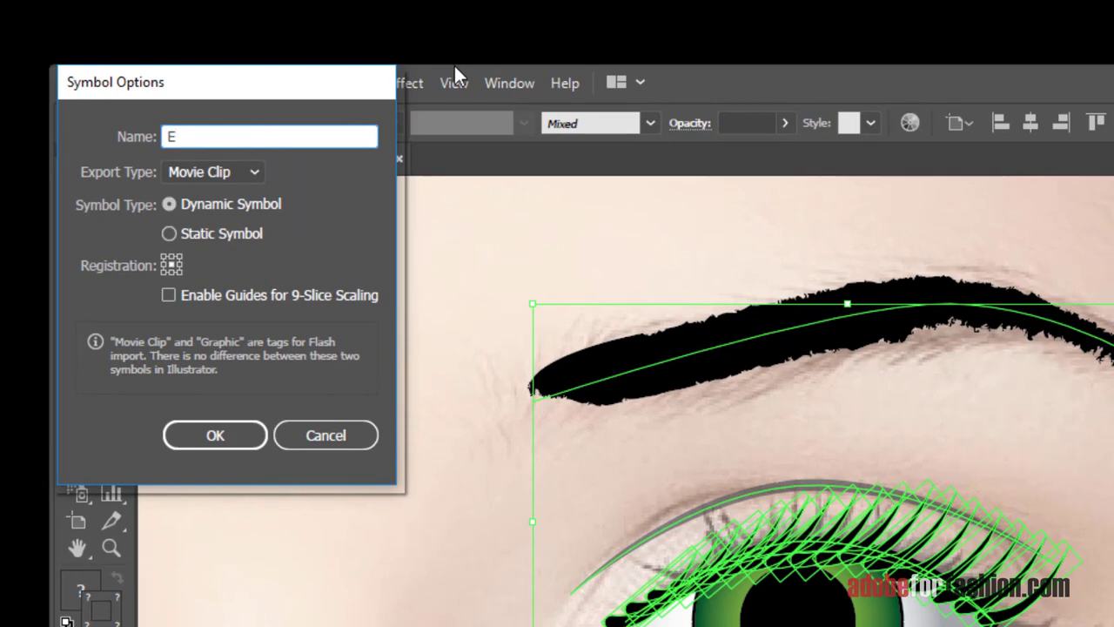
text(ye)
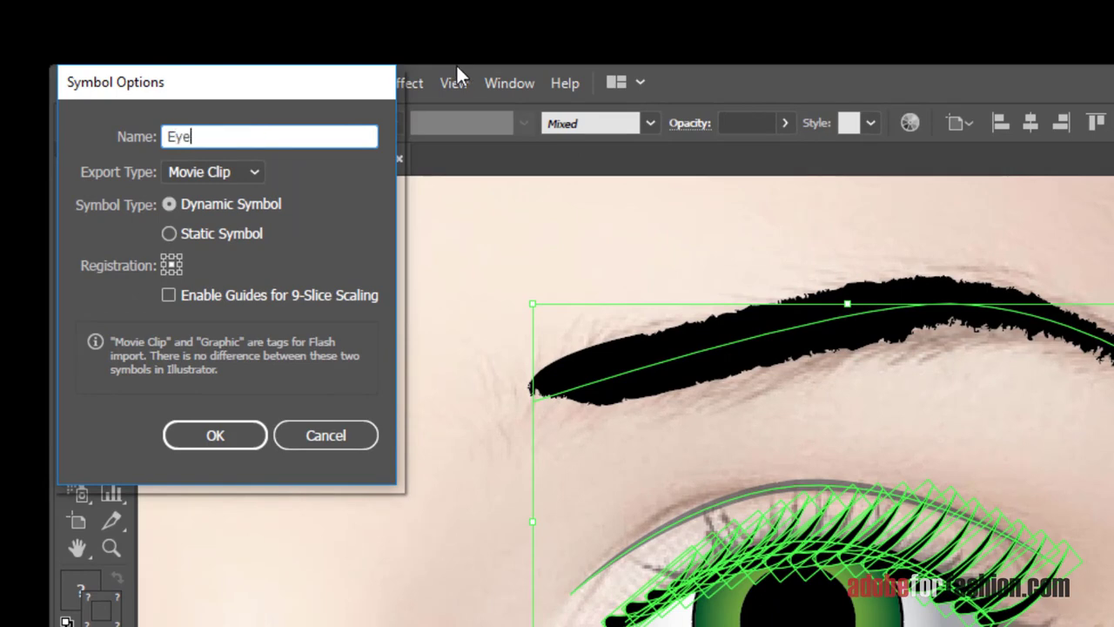
click(217, 435)
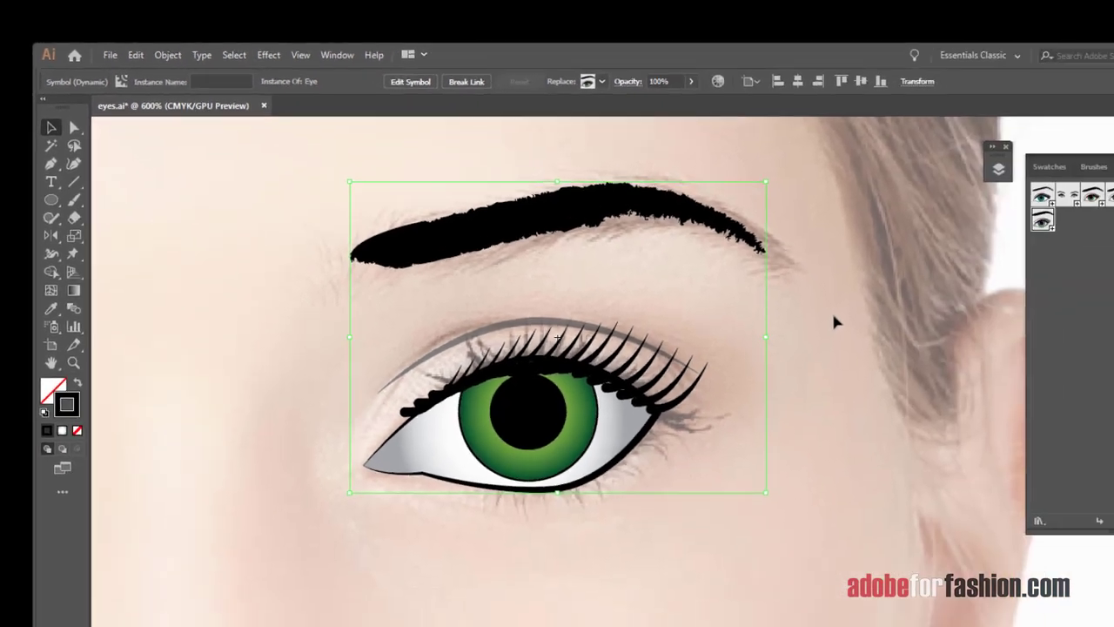
Mirror a copy of the eye and brow symbol vertically across an axis at the nose centre.
key(ctrl+minus)
key(ctrl+minus)
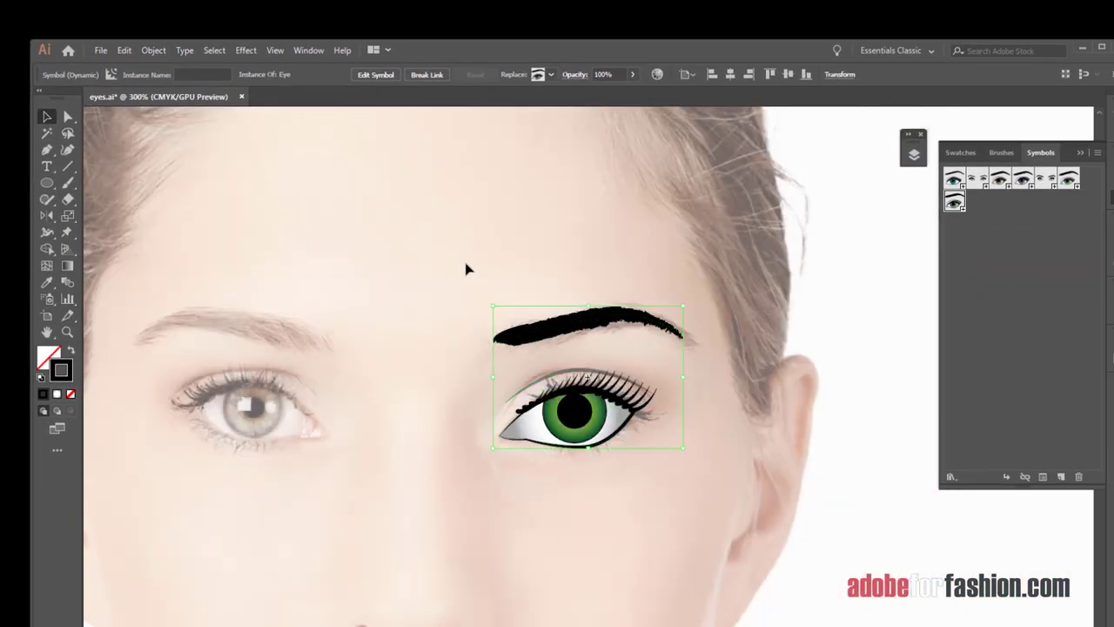
click(458, 274)
drag(442, 275, 764, 515)
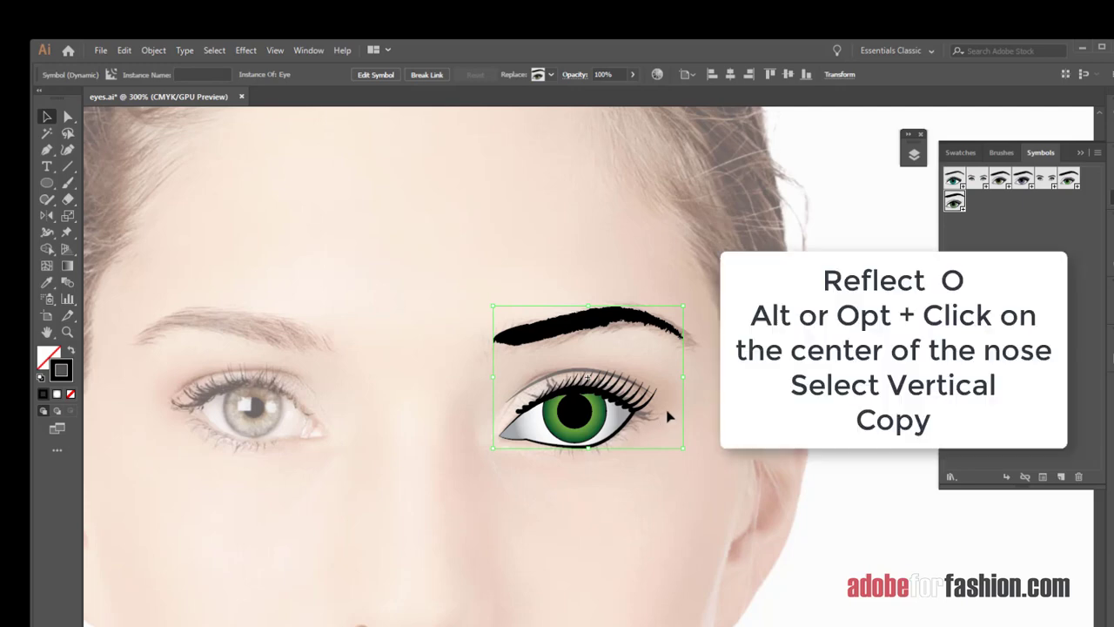
key(o)
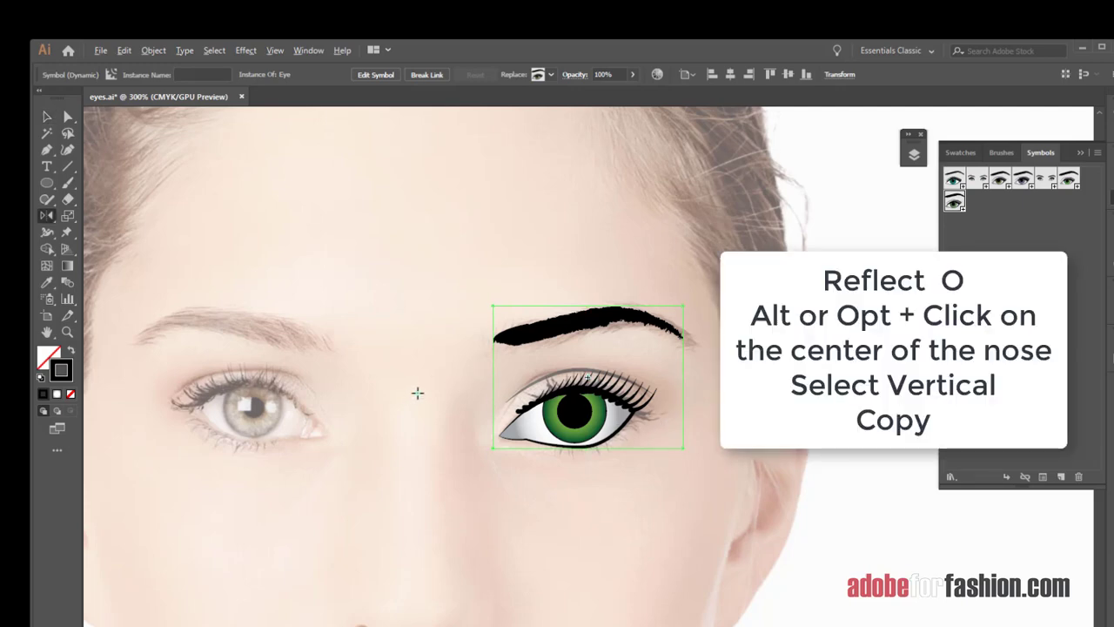
alt+click(418, 394)
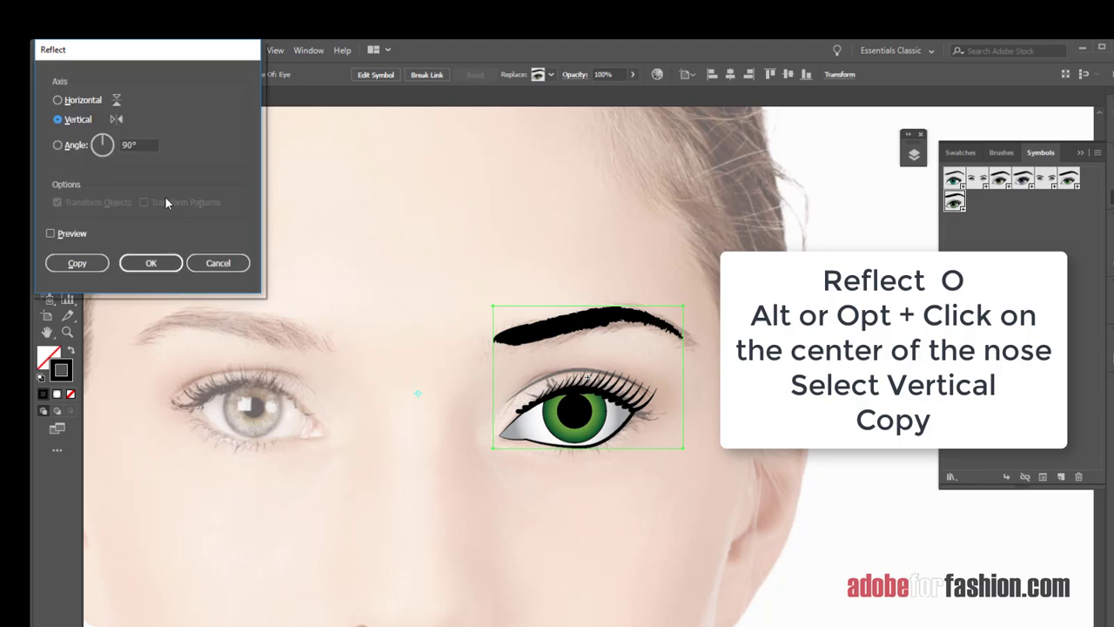
click(74, 266)
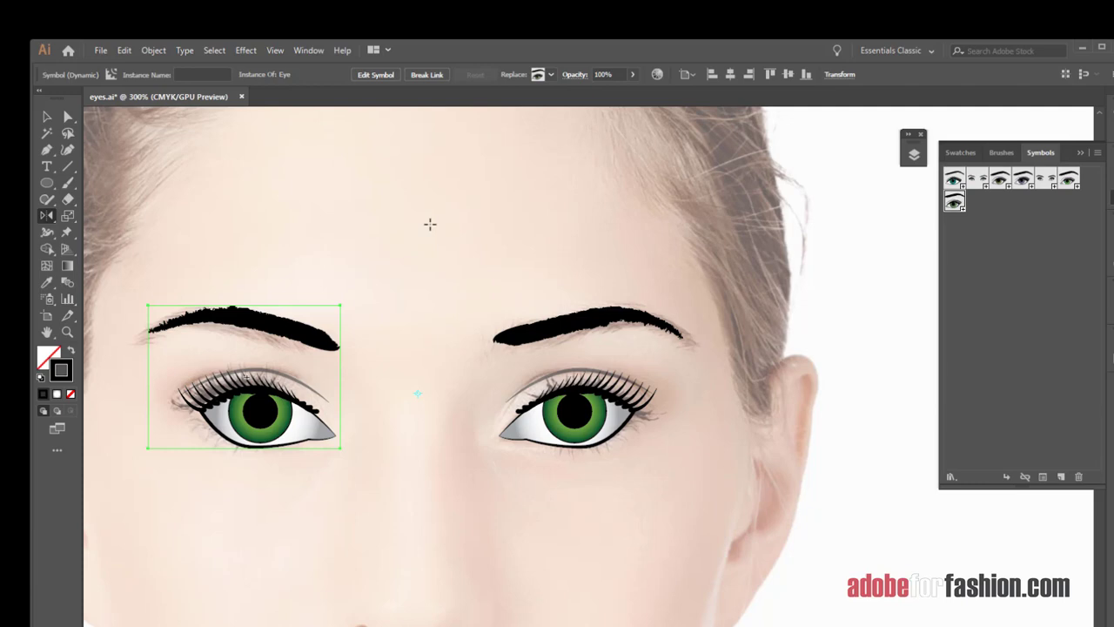
Nudge the mirrored eye two steps left to sit over the other eye, then deselect it.
key(Left)
key(Left)
key(Left)
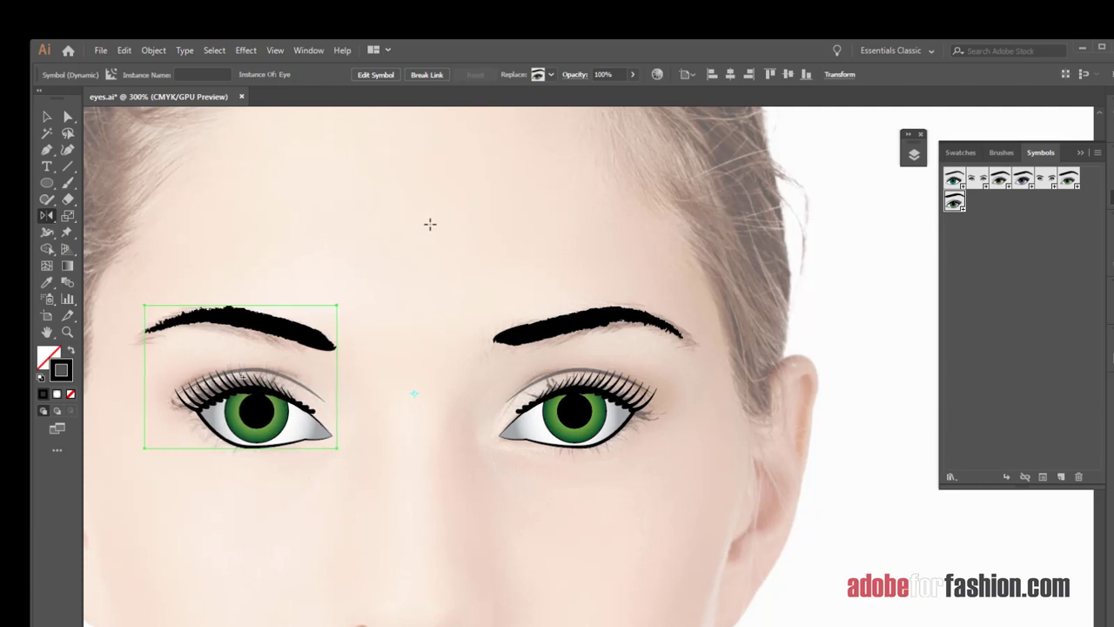
key(Left)
key(Left)
key(Left)
key(Left)
key(Left)
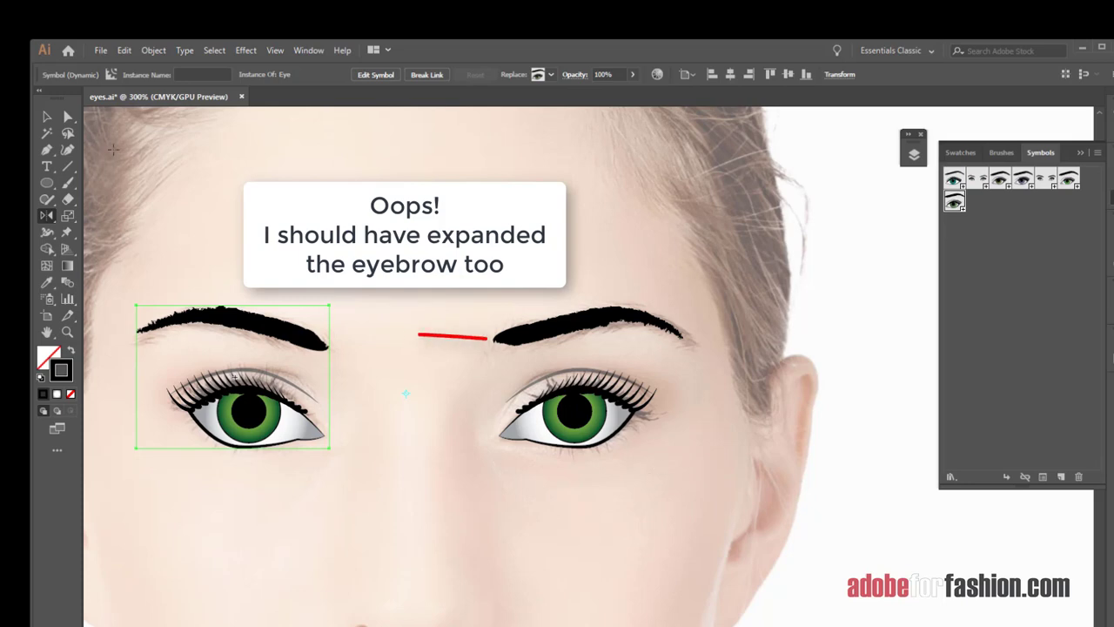
click(46, 117)
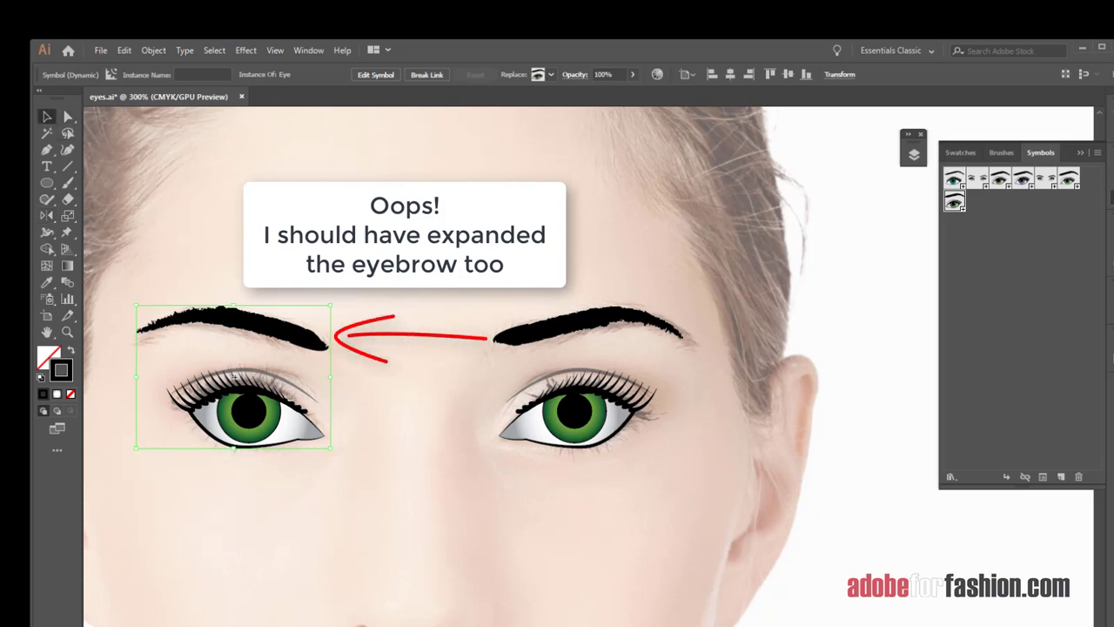
click(762, 271)
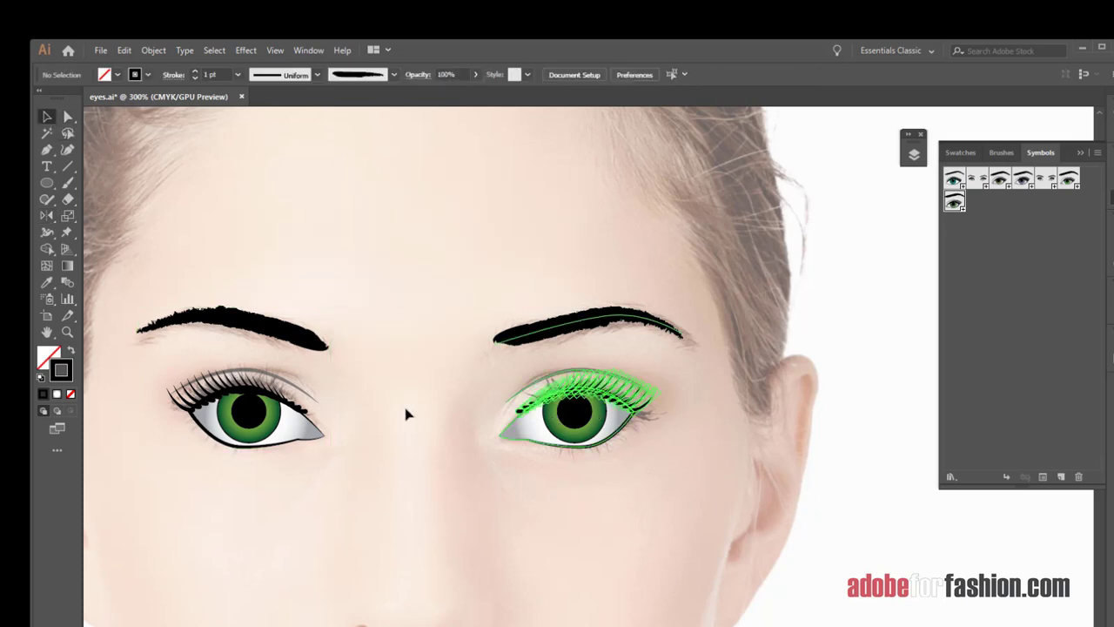
scroll(405, 334, down, 4)
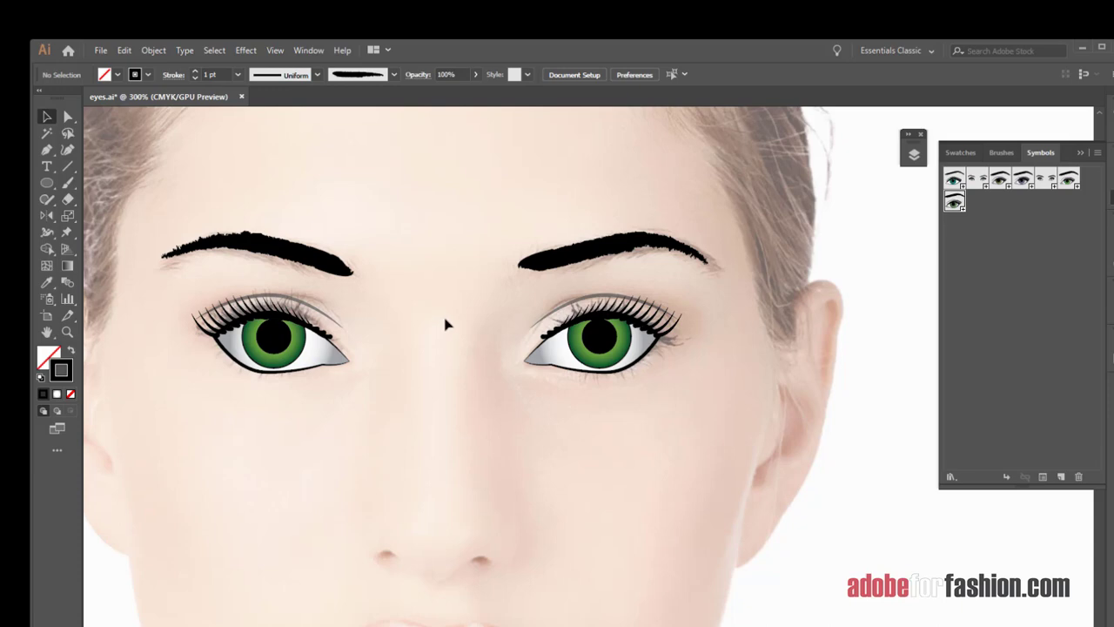
click(47, 185)
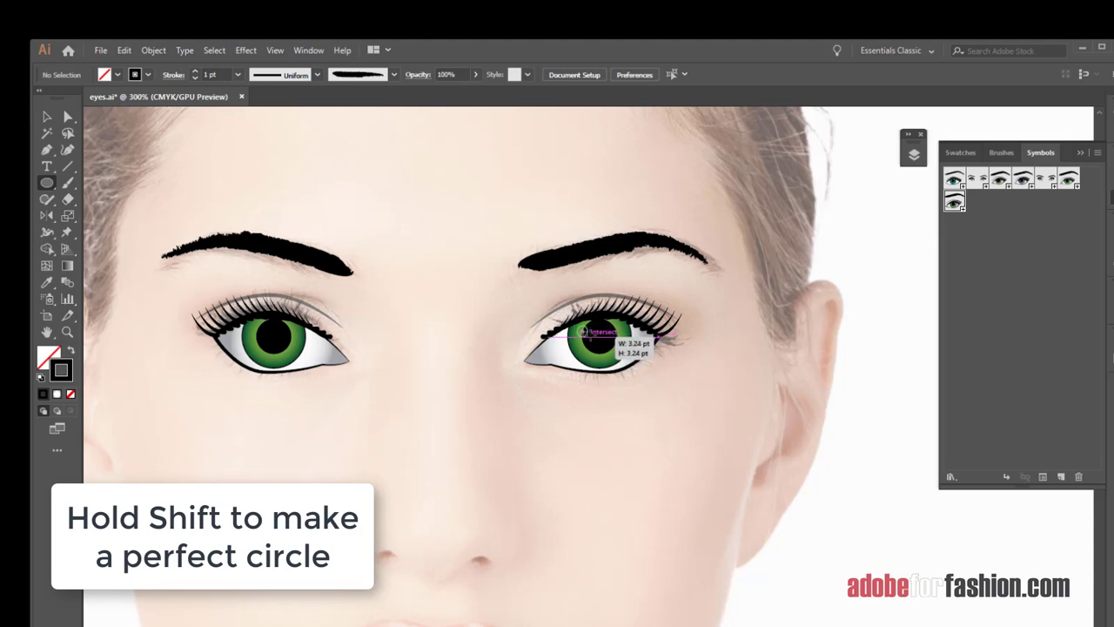
Draw a tiny white-filled catch-light circle on the right iris.
drag(579, 328, 584, 333)
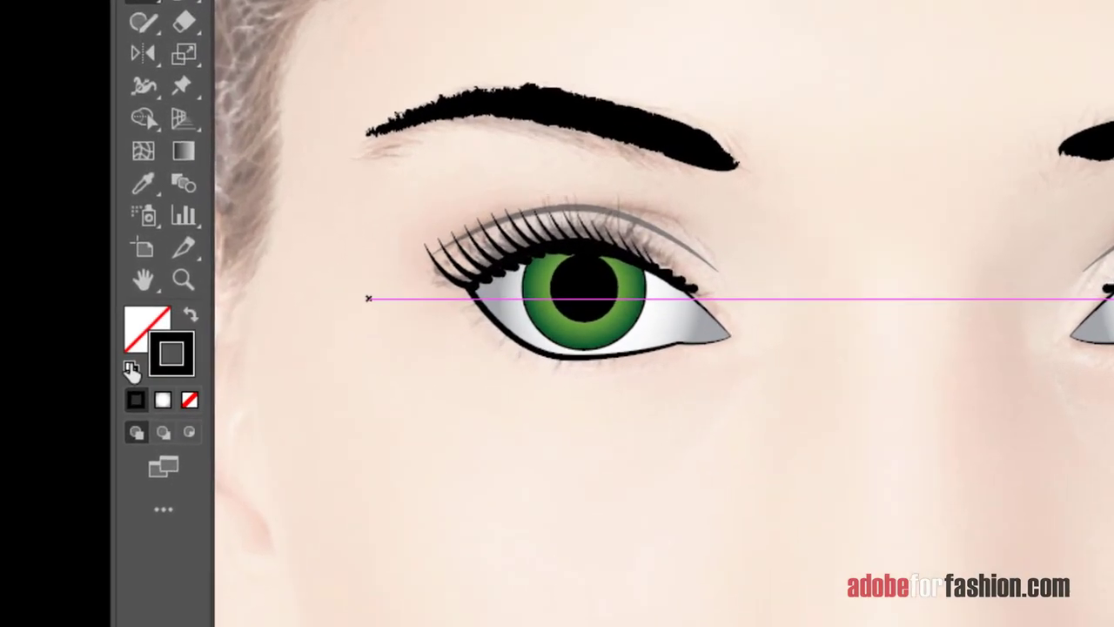
click(40, 376)
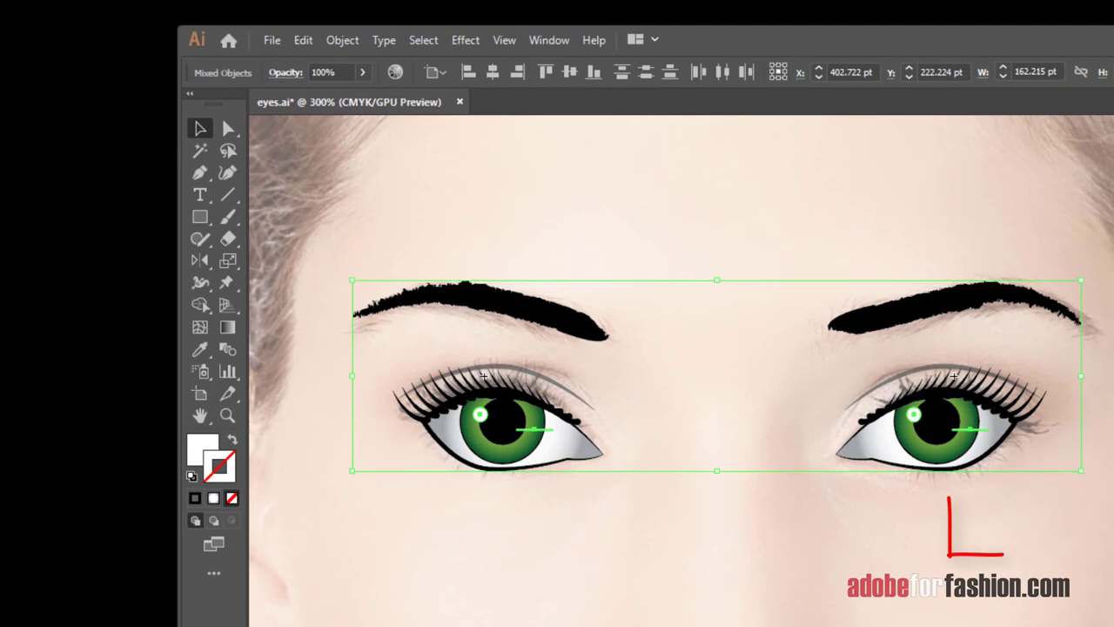
Save the selected eyes artwork as a new symbol named 'Eyes 2', since 'Eyes' already exists.
key(F8)
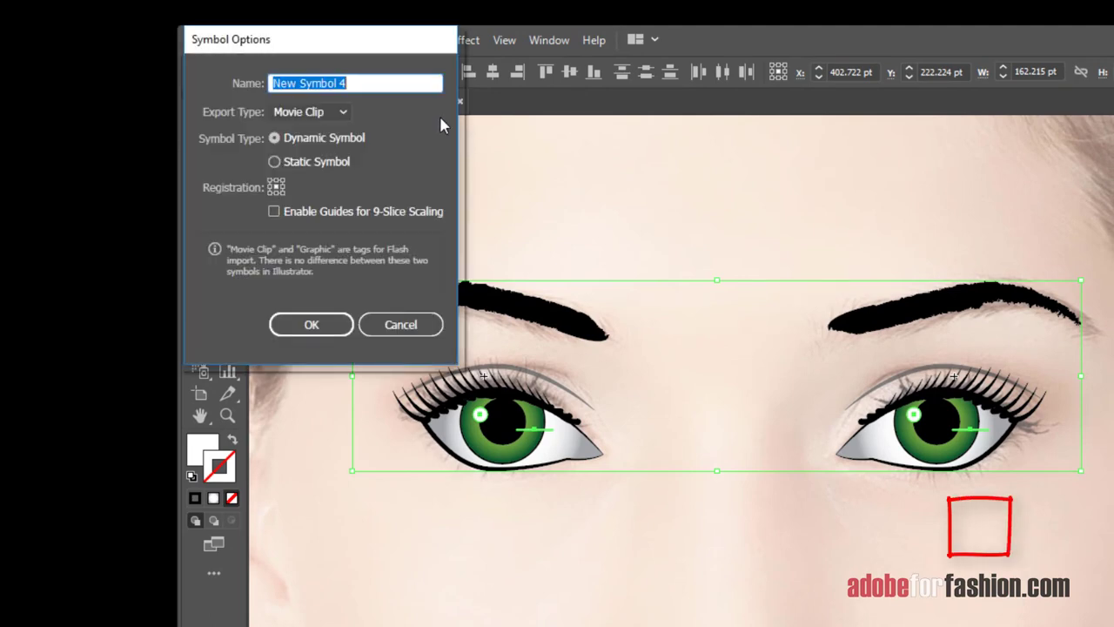
text(E)
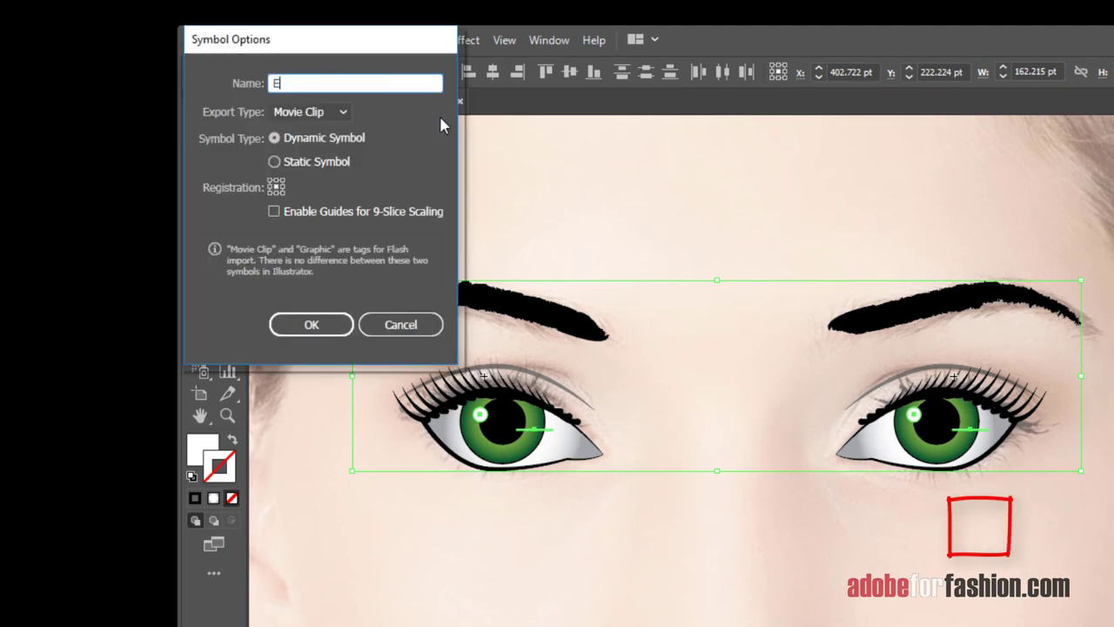
text(yes)
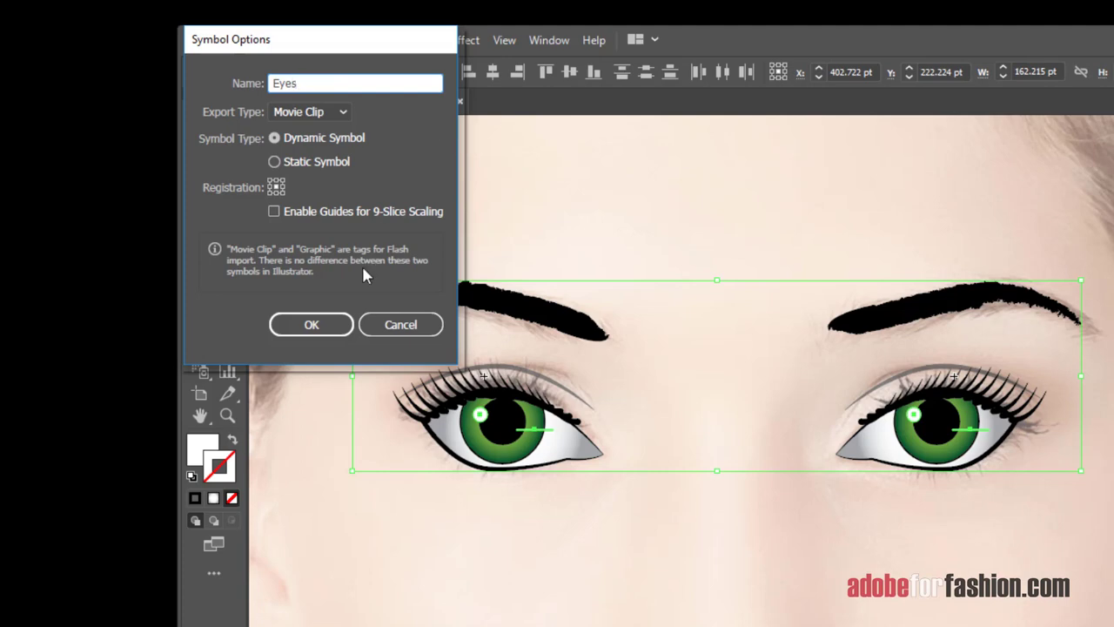
click(306, 321)
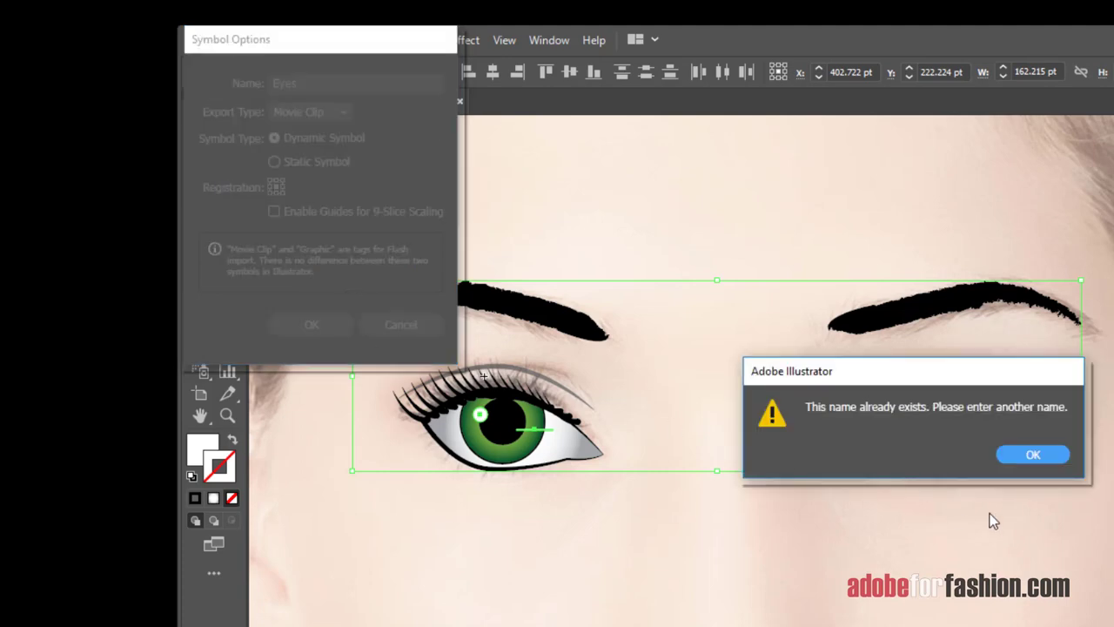
click(1032, 454)
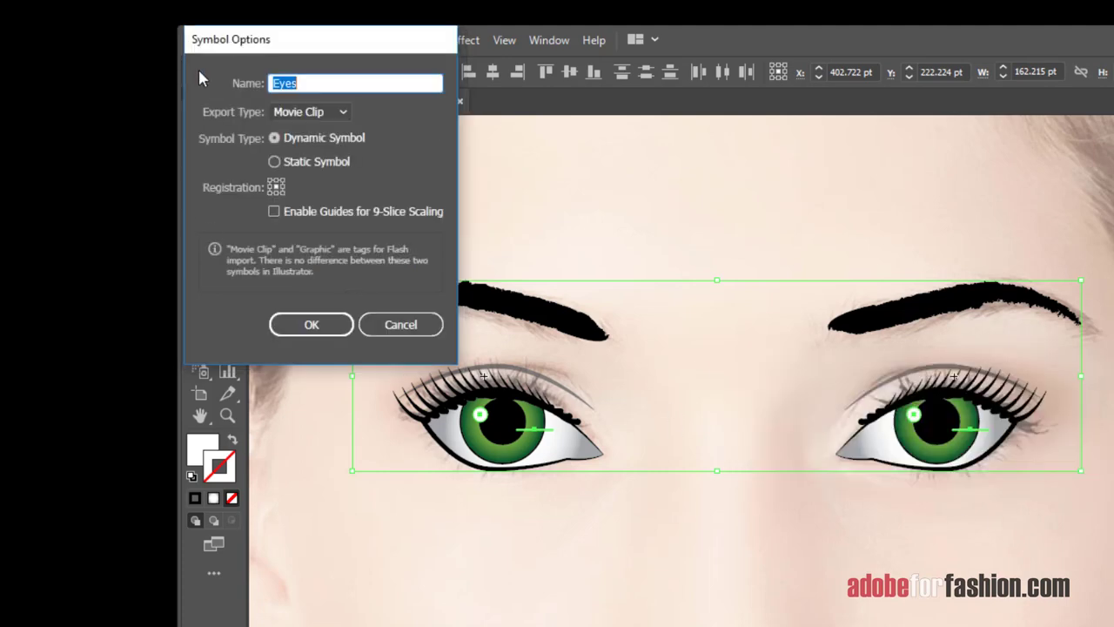
click(318, 83)
text(2)
click(301, 324)
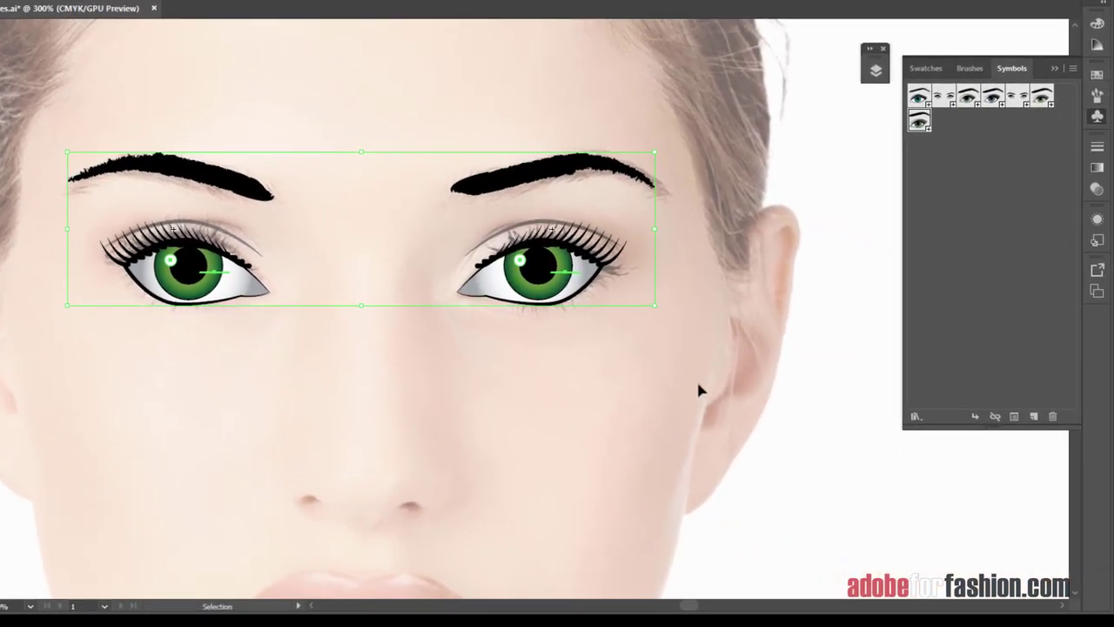
Place a test instance of Eyes 2, delete it, and zoom out to the whole face.
drag(698, 386, 312, 470)
drag(646, 485, 648, 485)
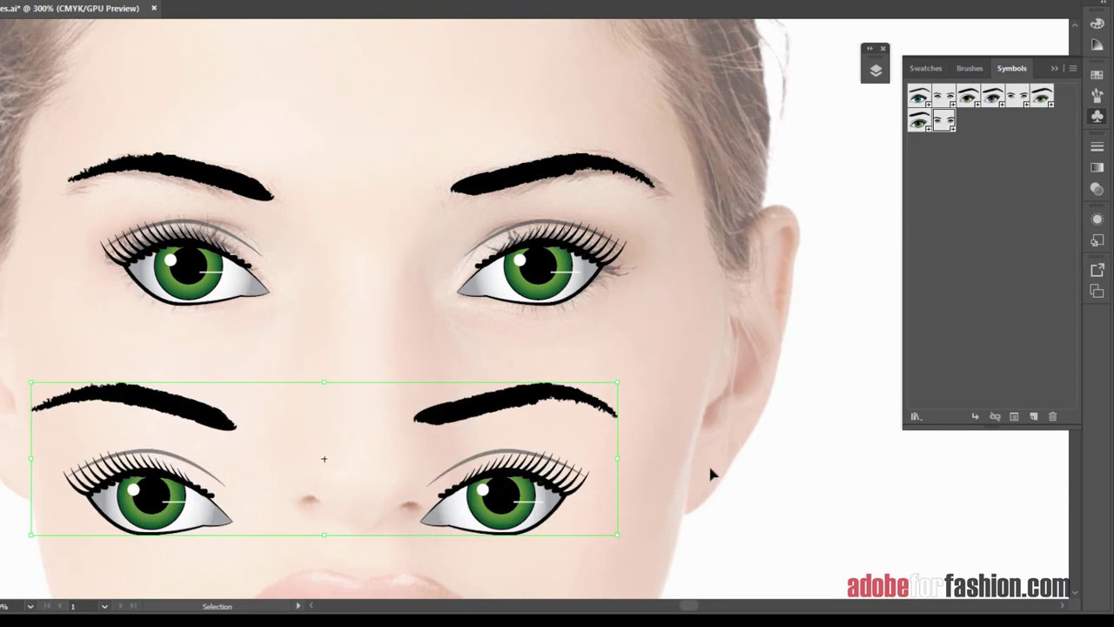
key(Delete)
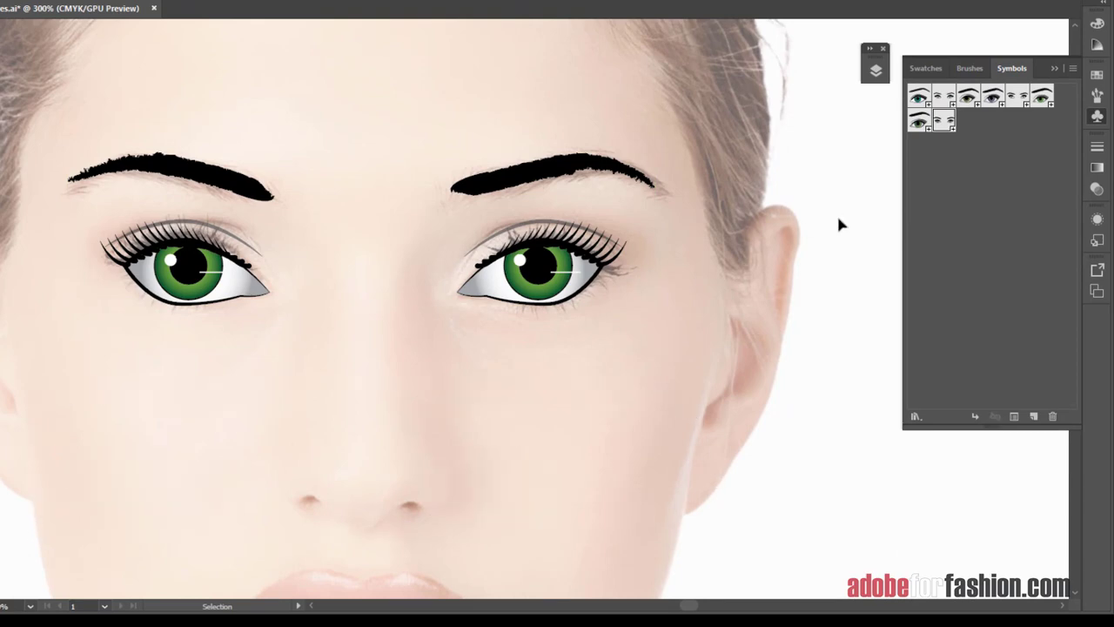
key(ctrl+minus)
key(a)
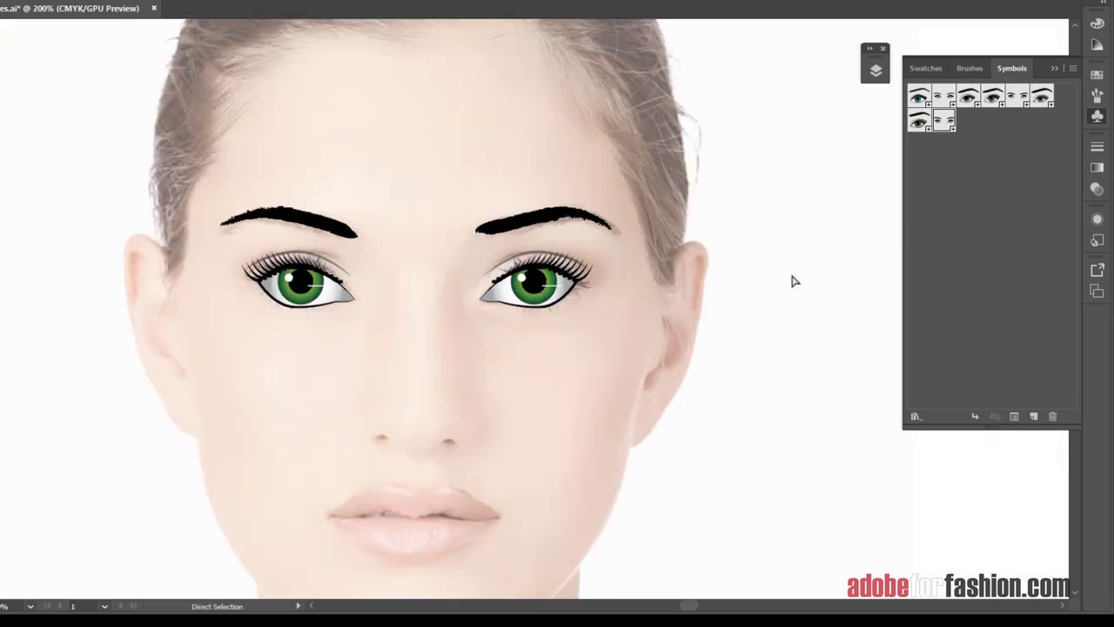
key(ctrl+minus)
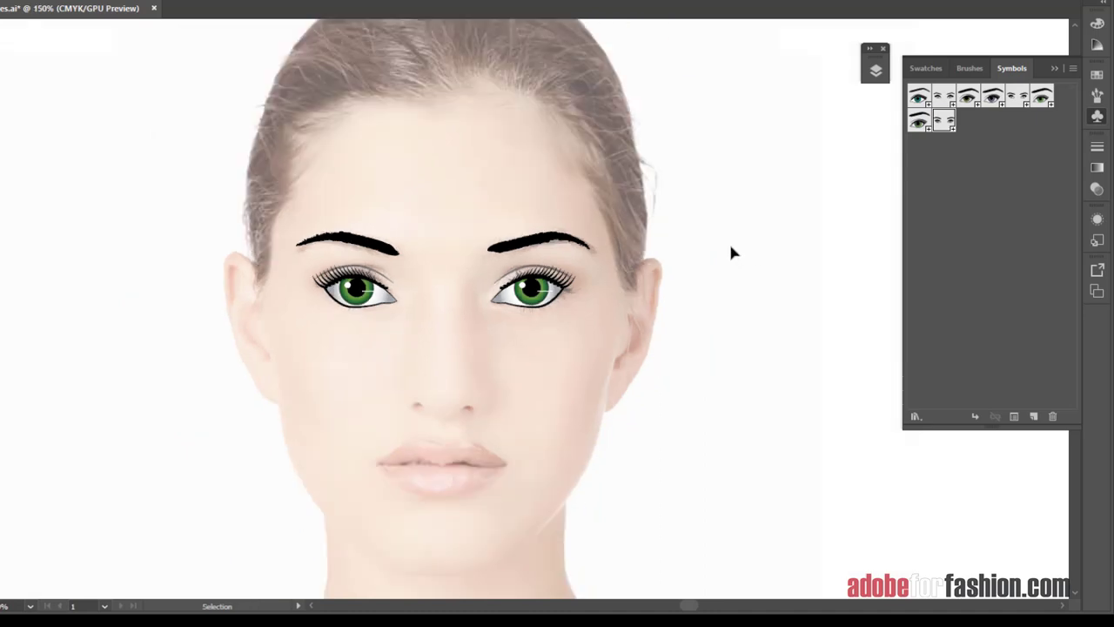